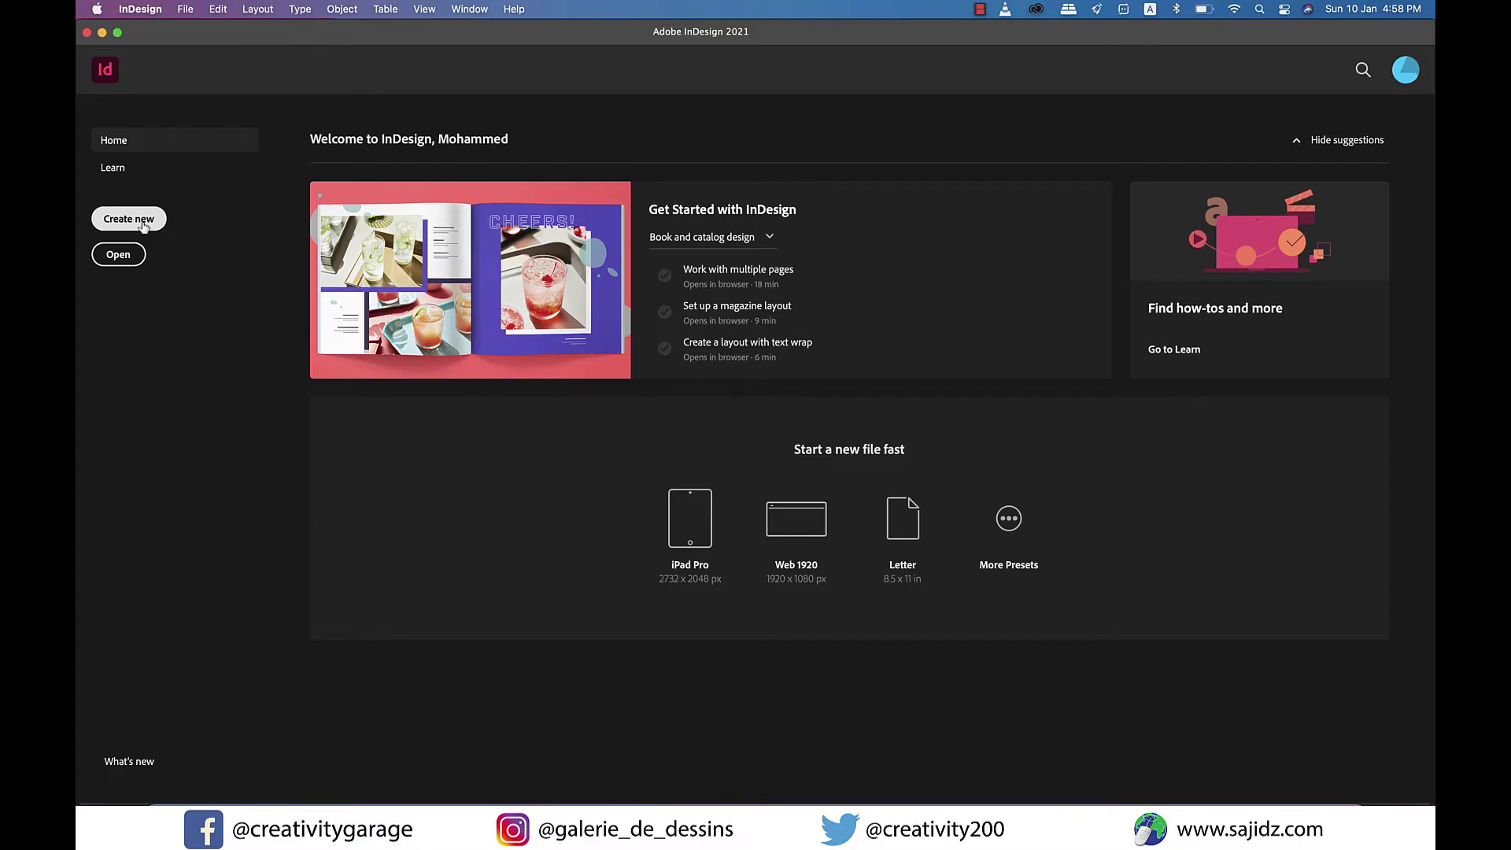
- Start a new print document in inches, 4.25 in wide and 6 in high
click(129, 219)
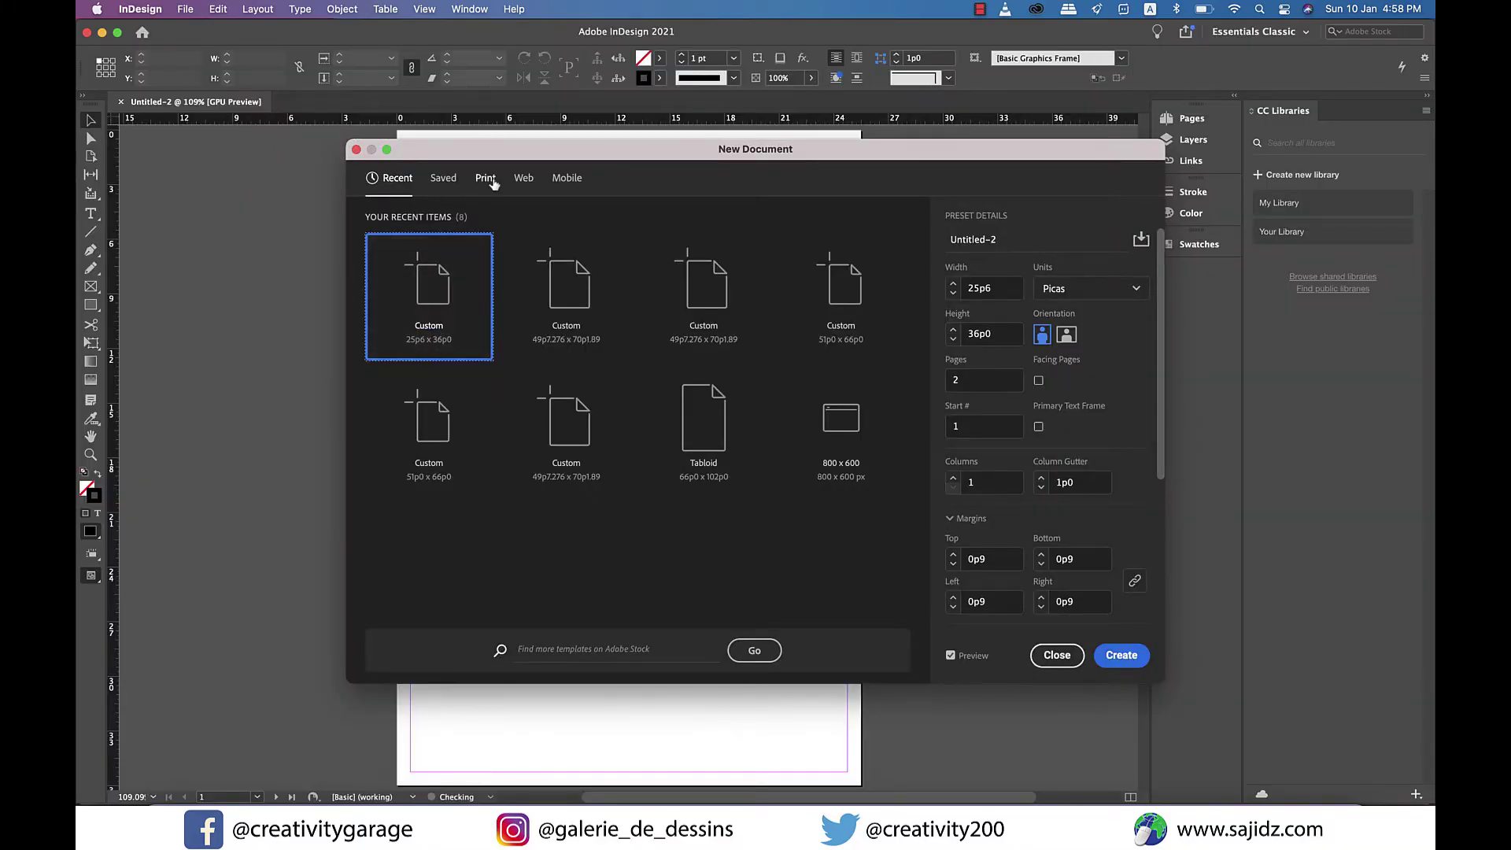
click(485, 179)
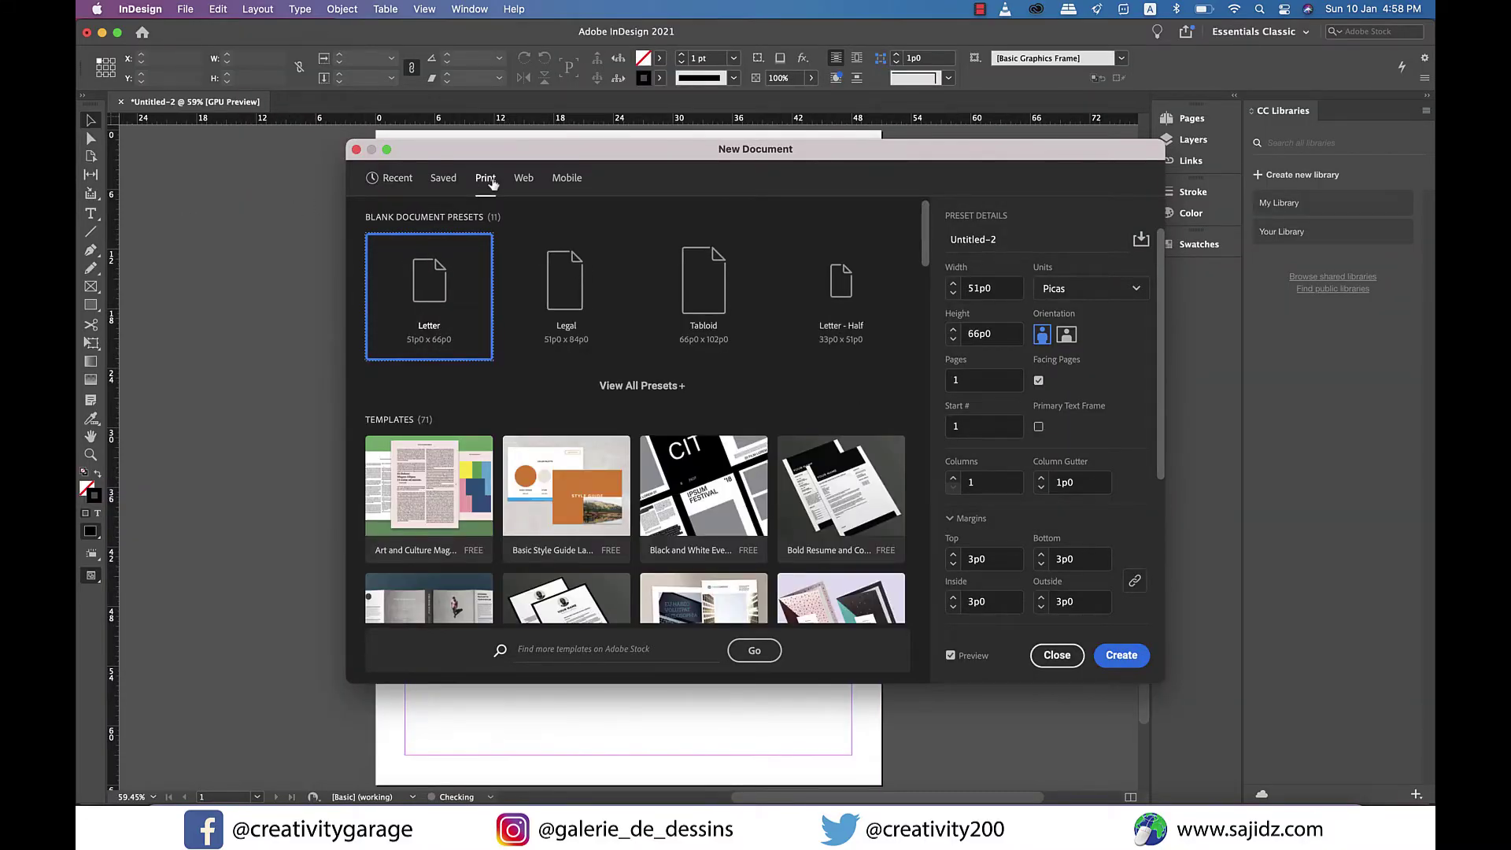
click(1122, 291)
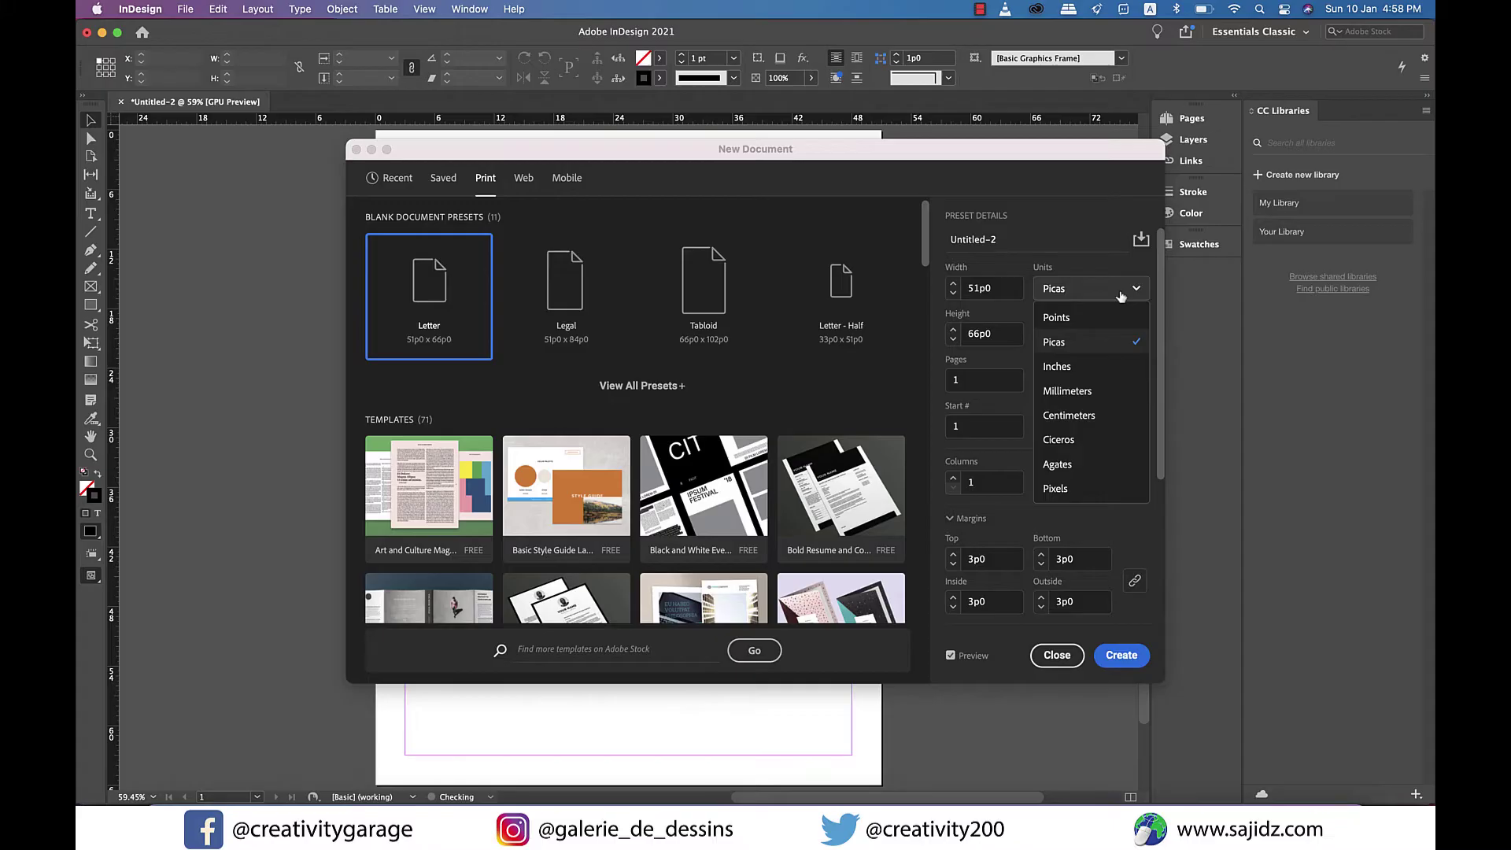
click(1082, 367)
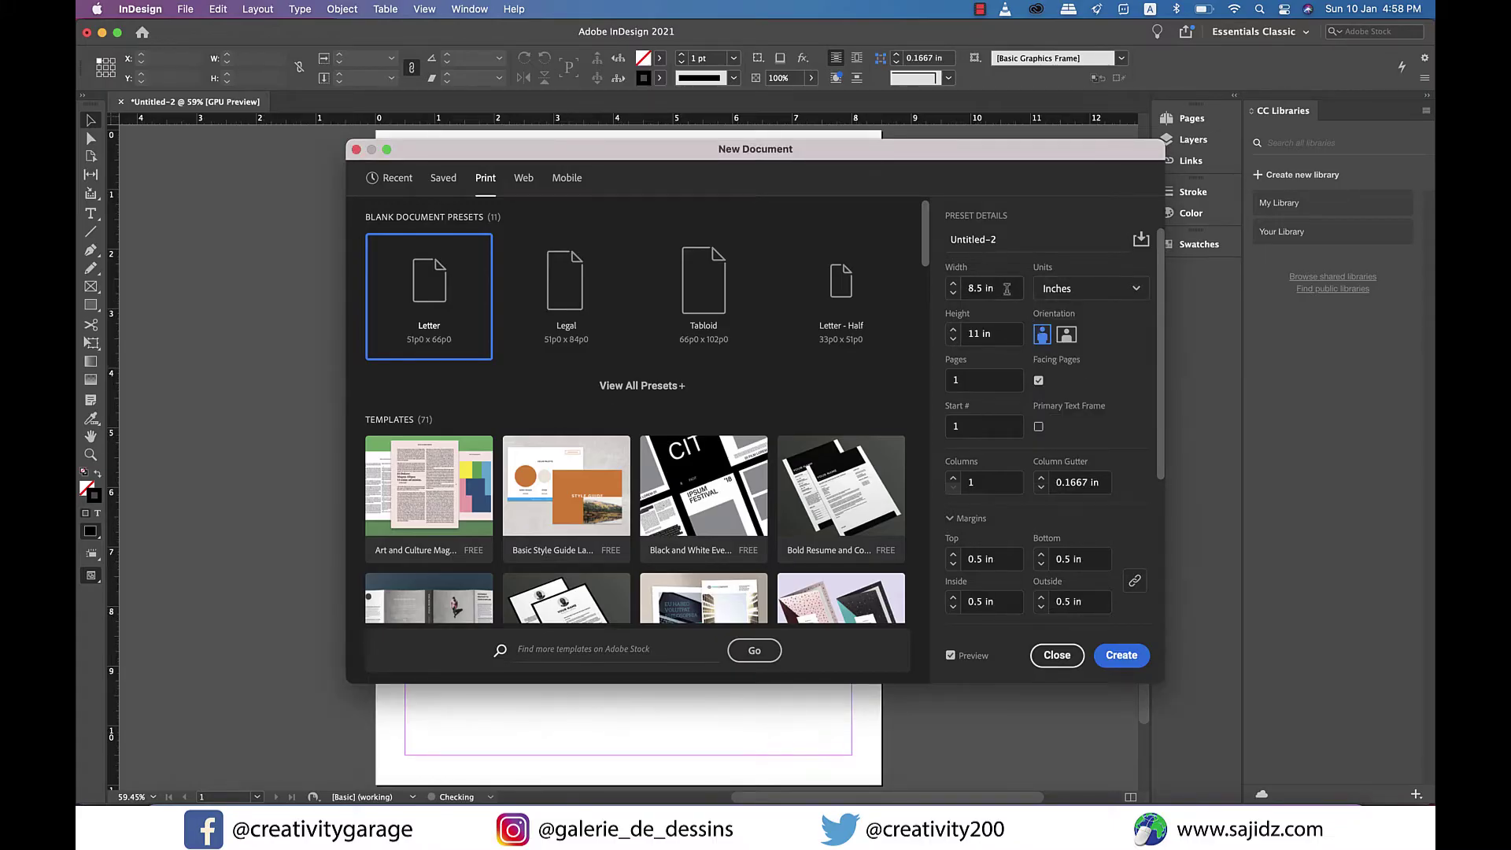
click(1006, 289)
text(4.25)
key(Tab)
text(6)
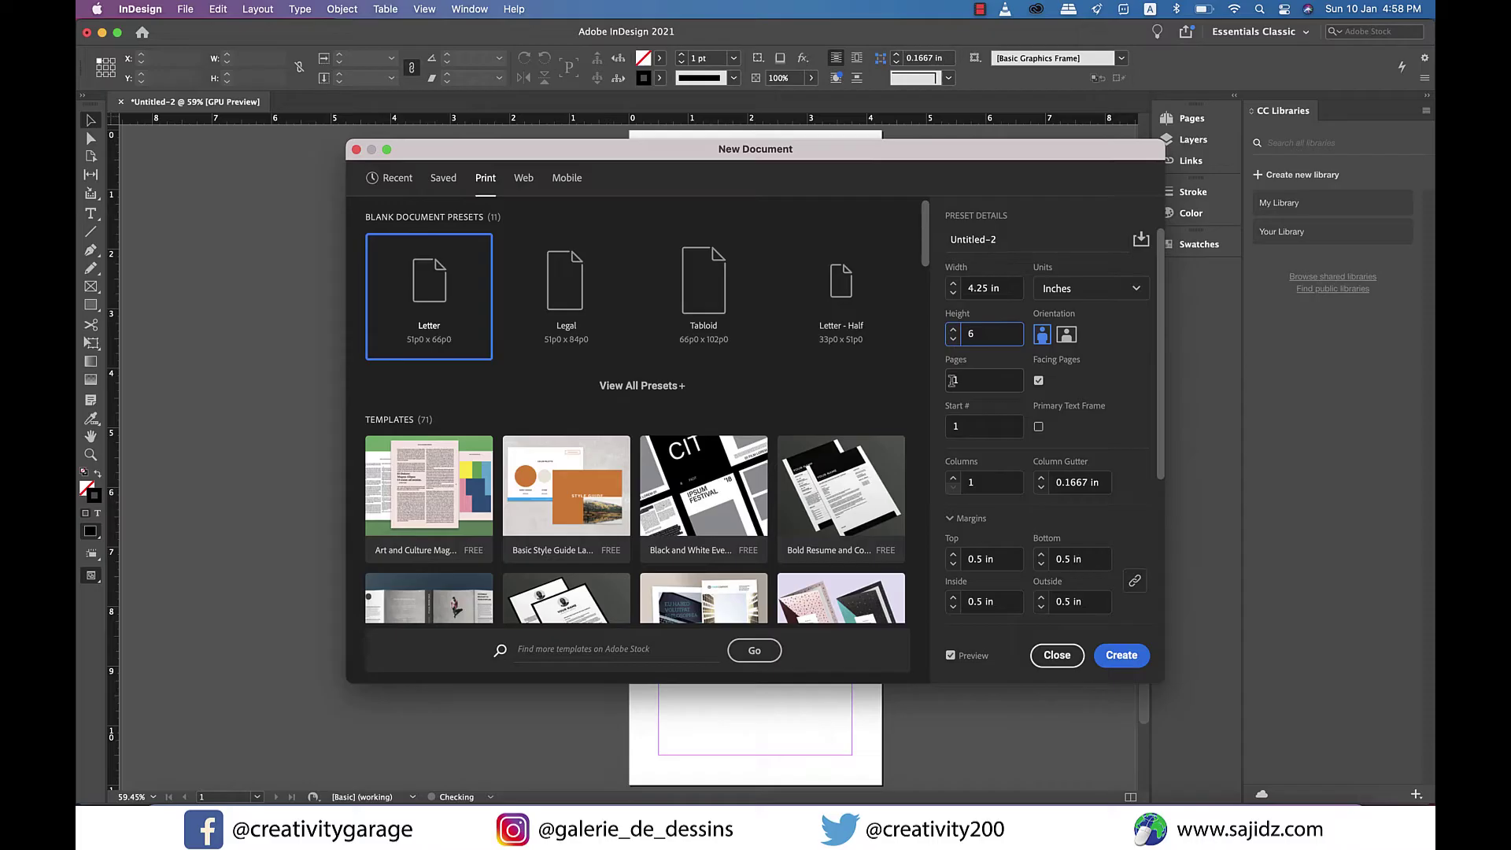
- Make it 2 non-facing pages with a 0.125 in bleed, named 'postcard demo'
click(952, 381)
text(2)
click(1039, 380)
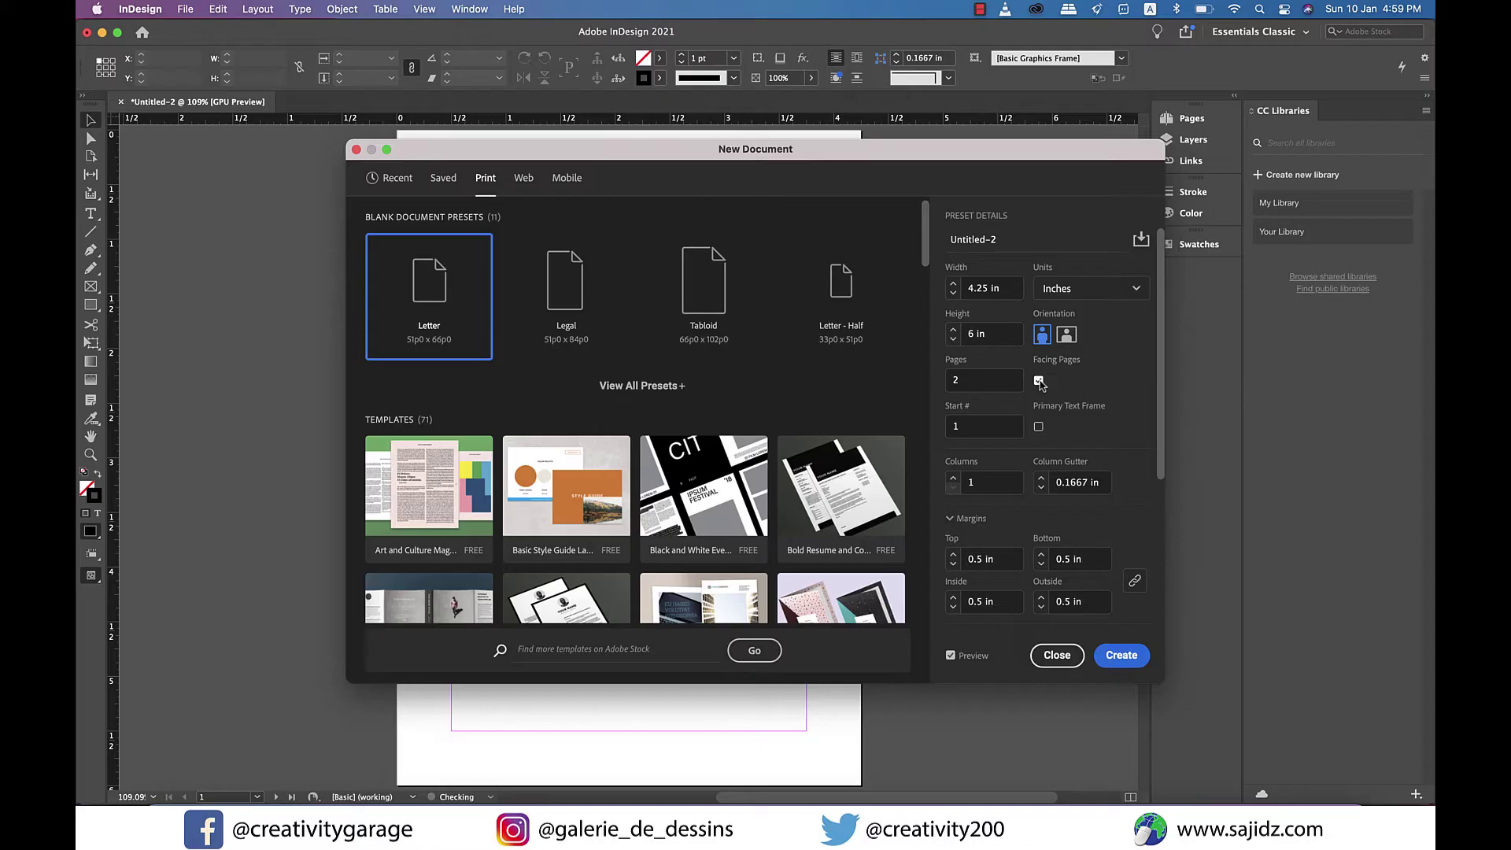
click(1039, 381)
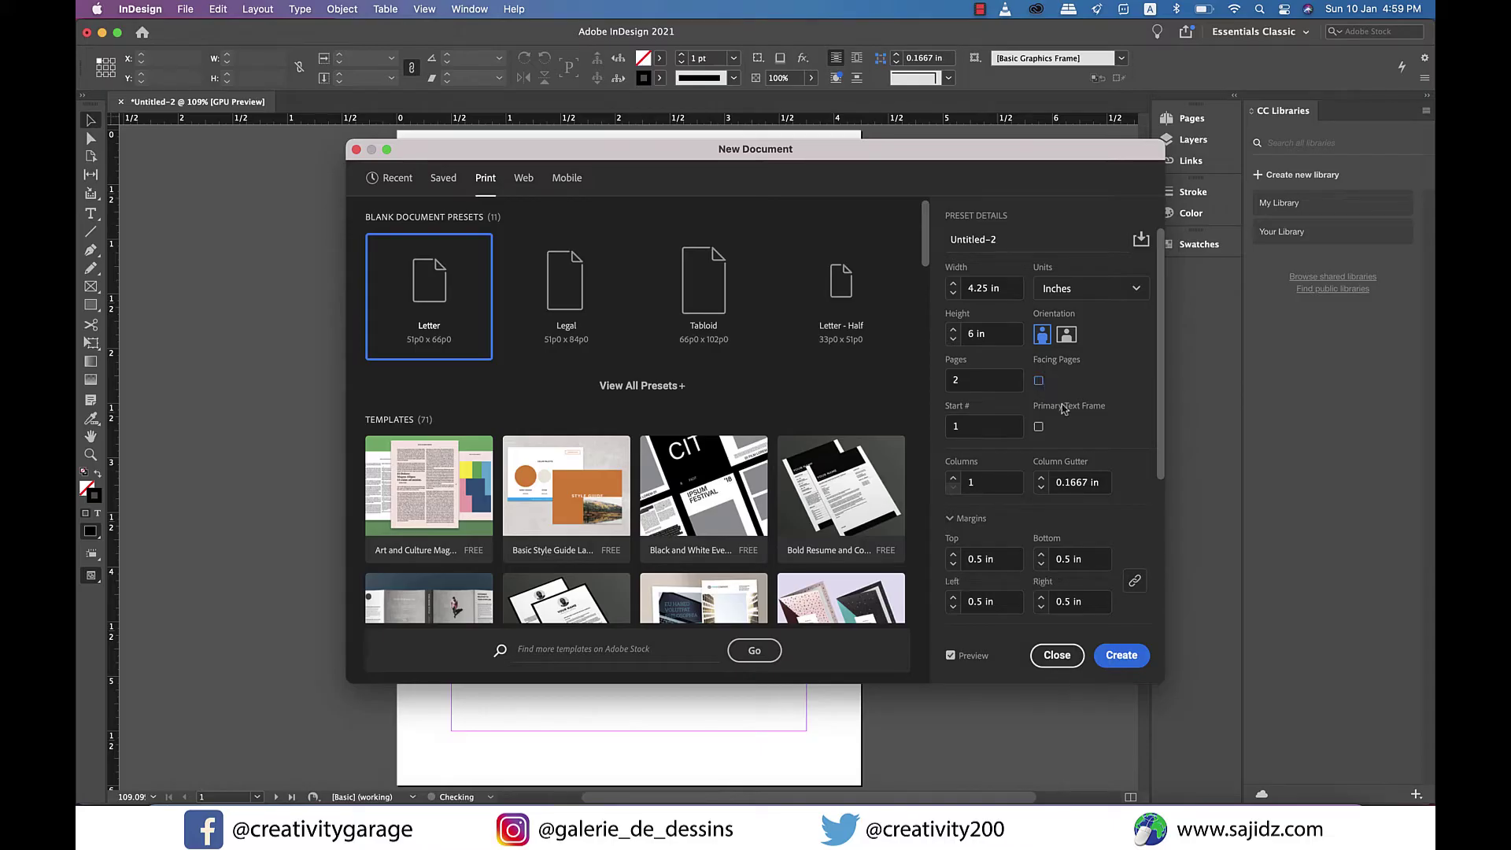
scroll(954, 463, down, 5)
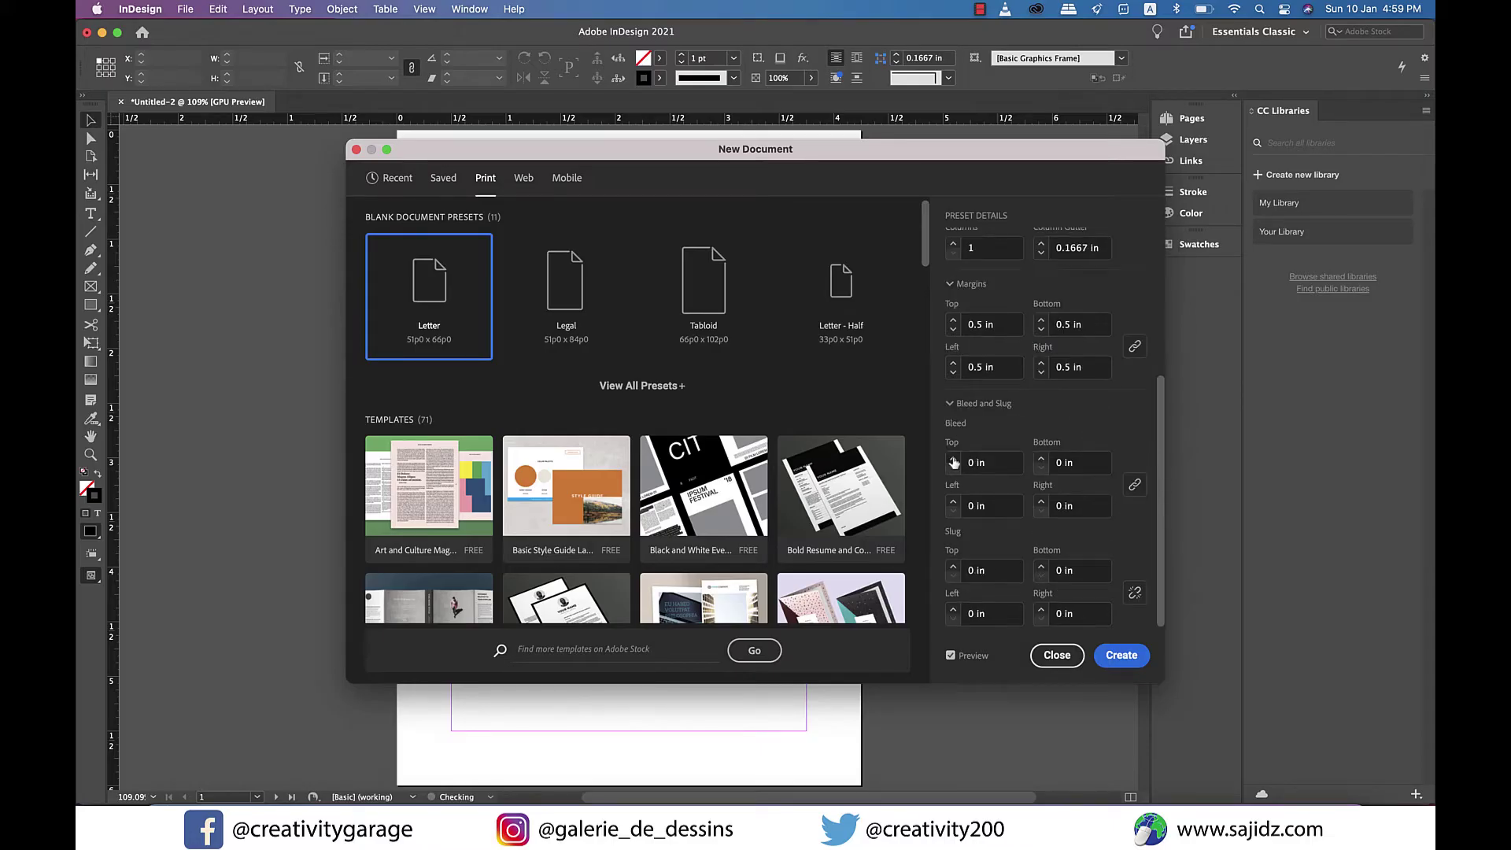
click(954, 460)
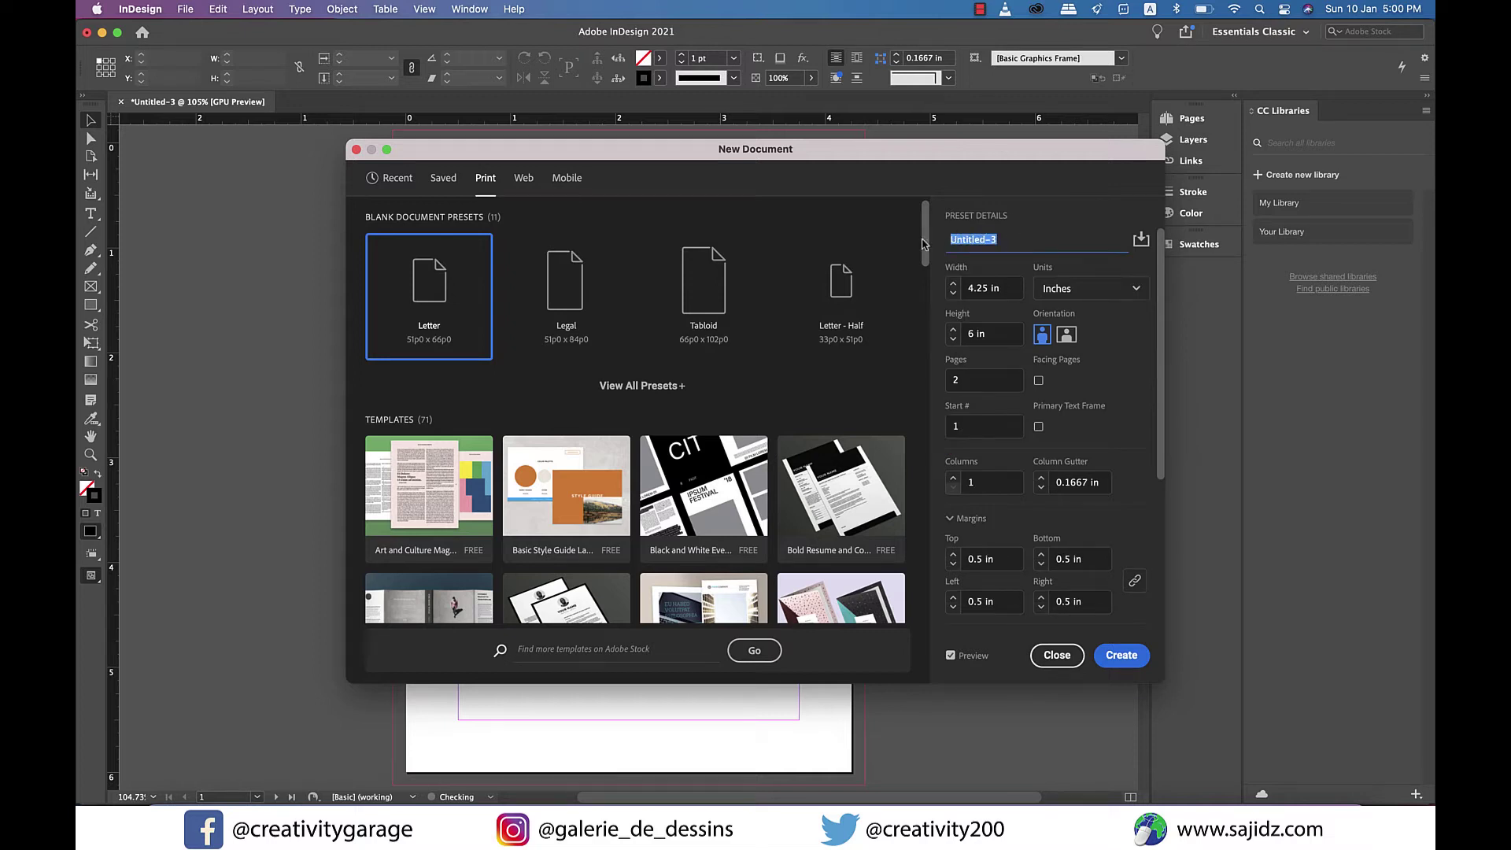
text(postcard d)
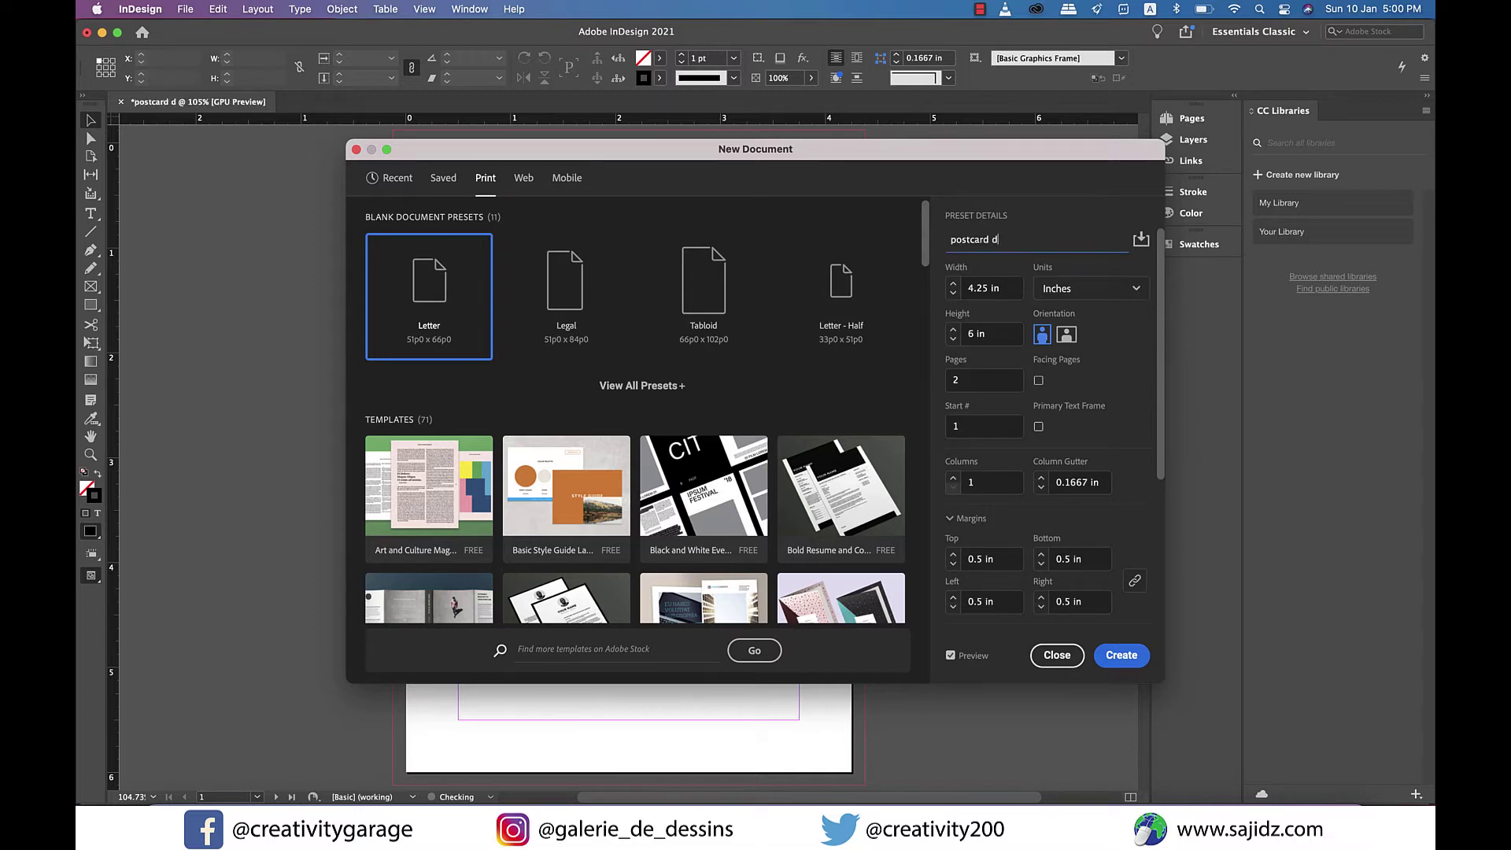
text(emo)
key(Return)
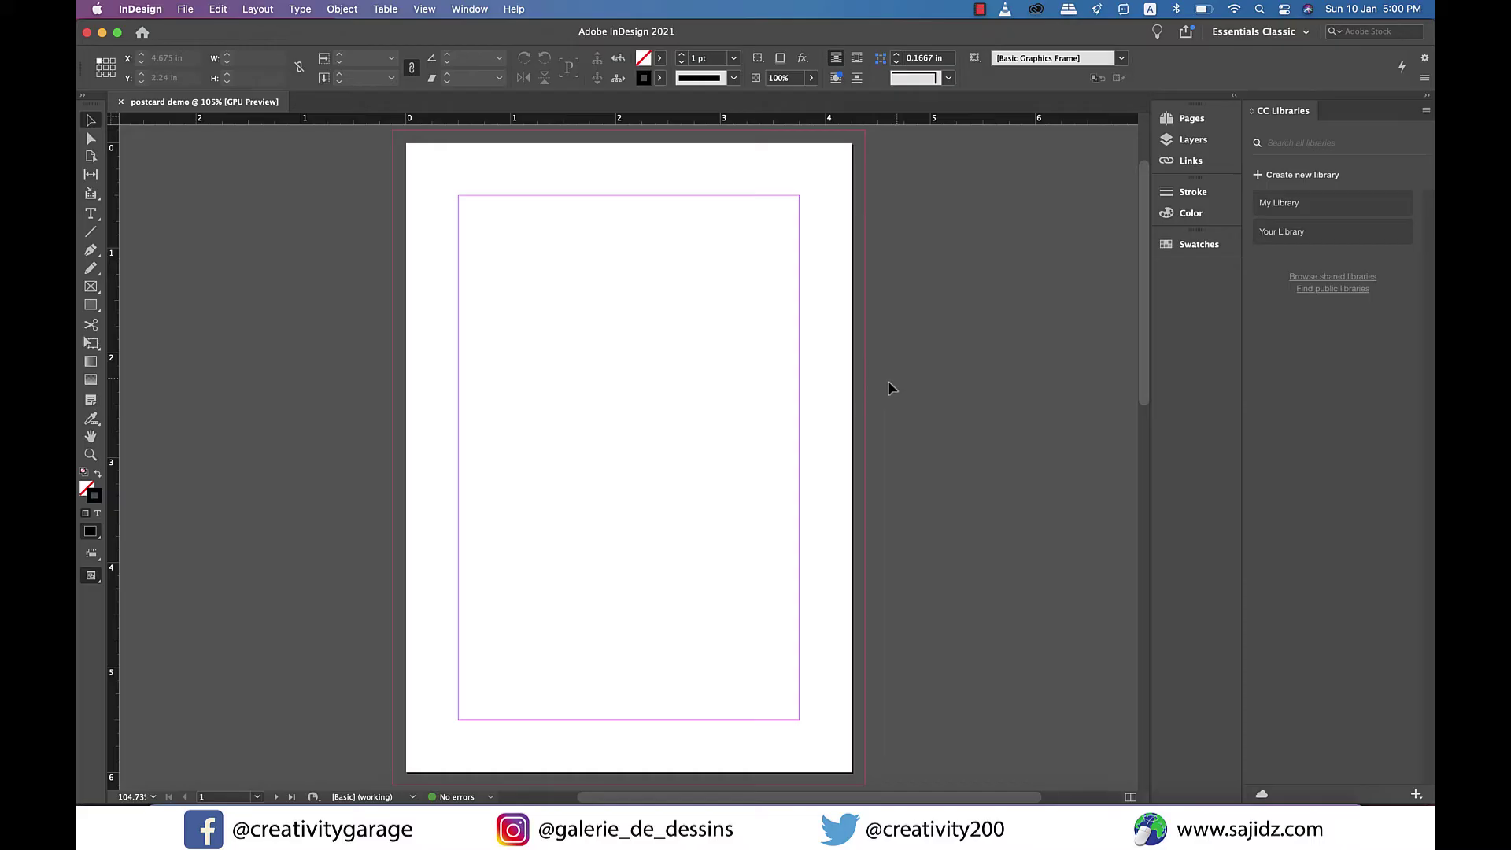
- Place the painting in a frame covering page 1 to the bleed, set to Fill Frame Proportionally
click(185, 8)
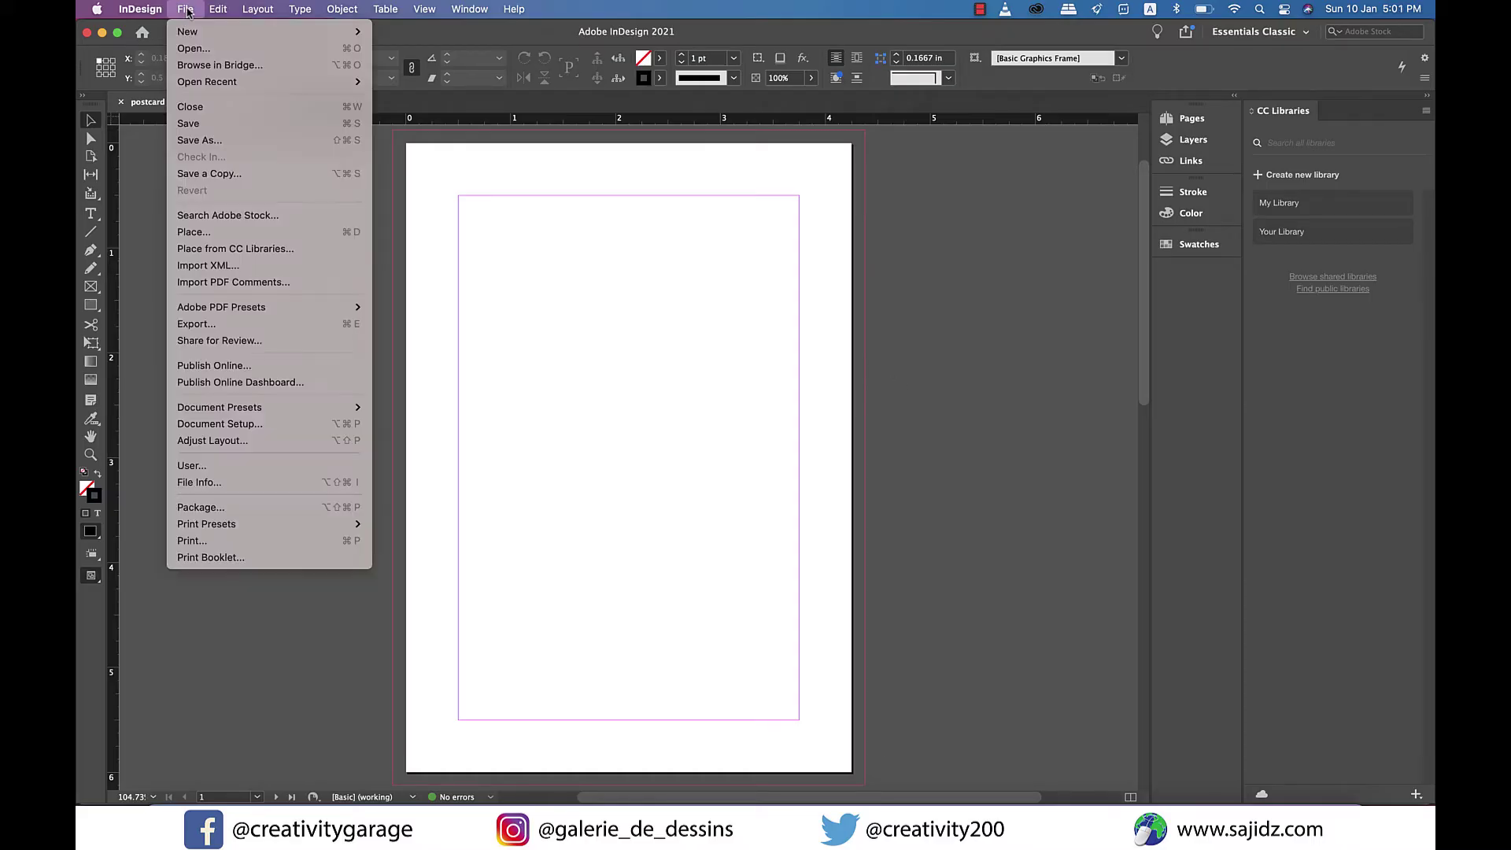
click(215, 231)
click(1025, 418)
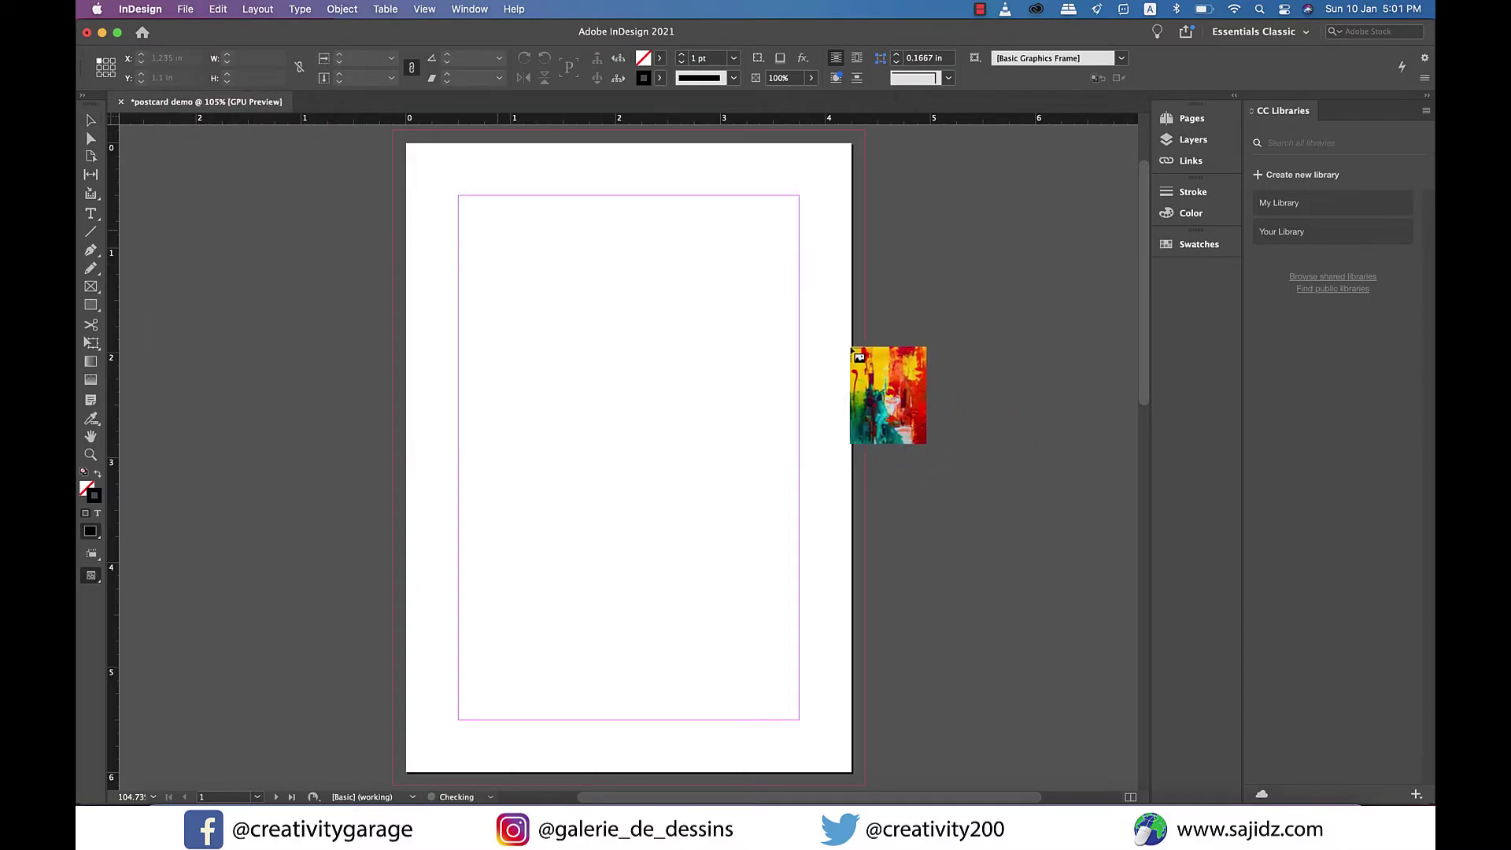
click(395, 130)
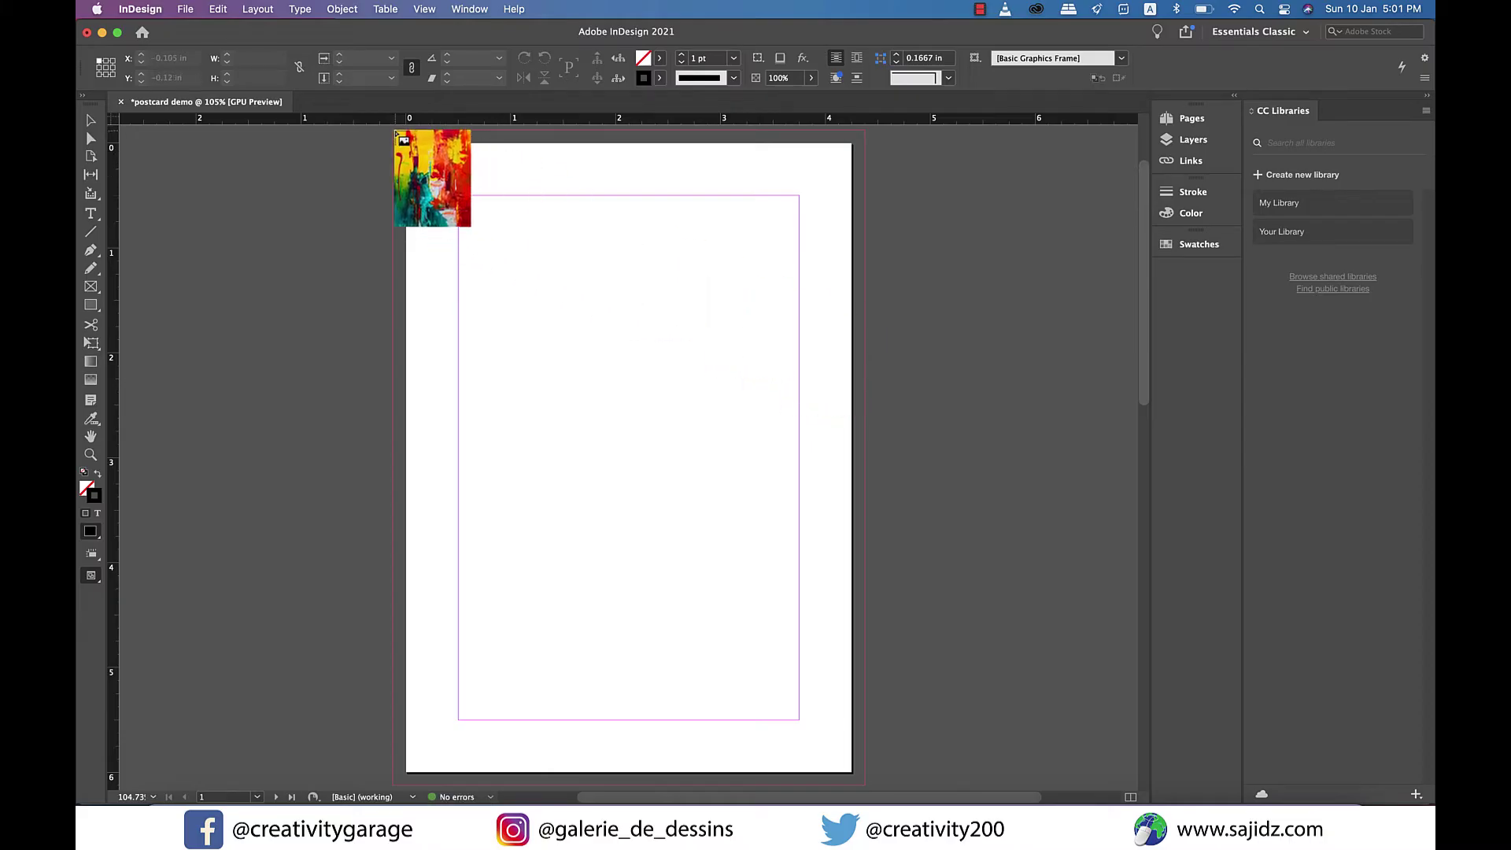
drag(397, 133, 913, 753)
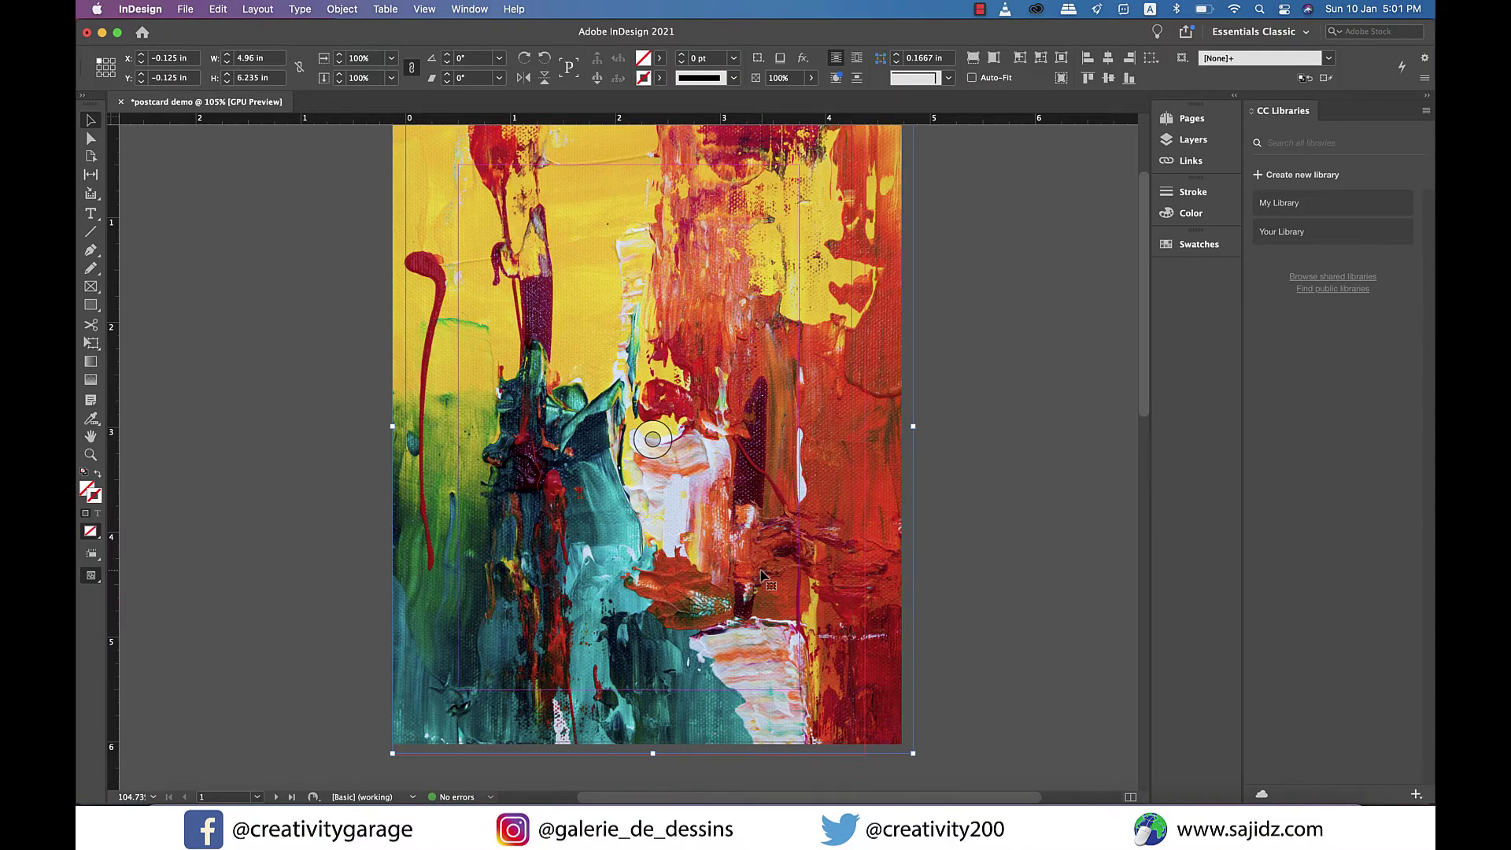
right_click(761, 575)
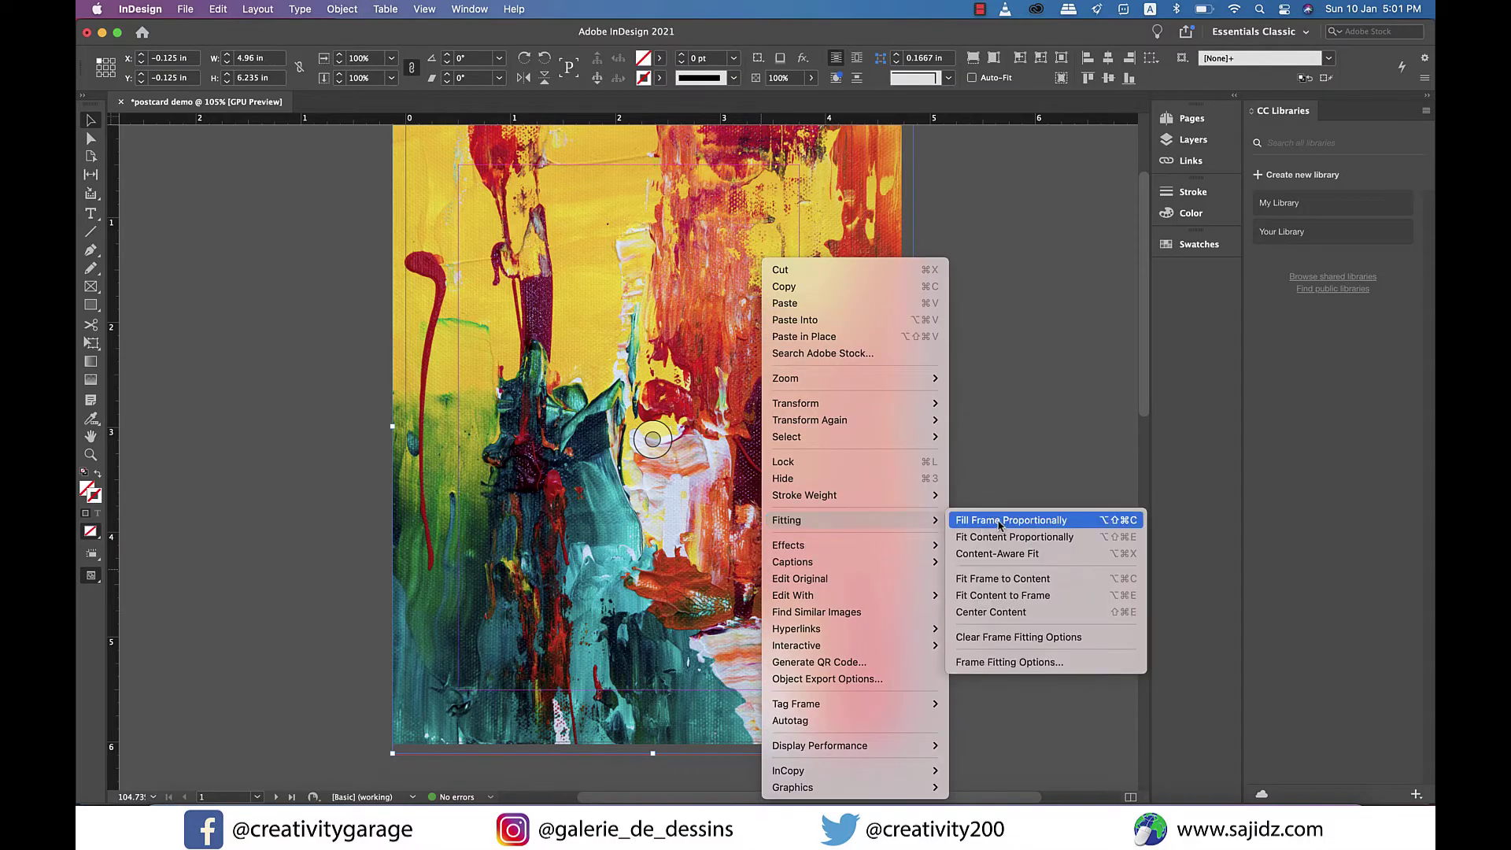
click(1011, 520)
click(1008, 497)
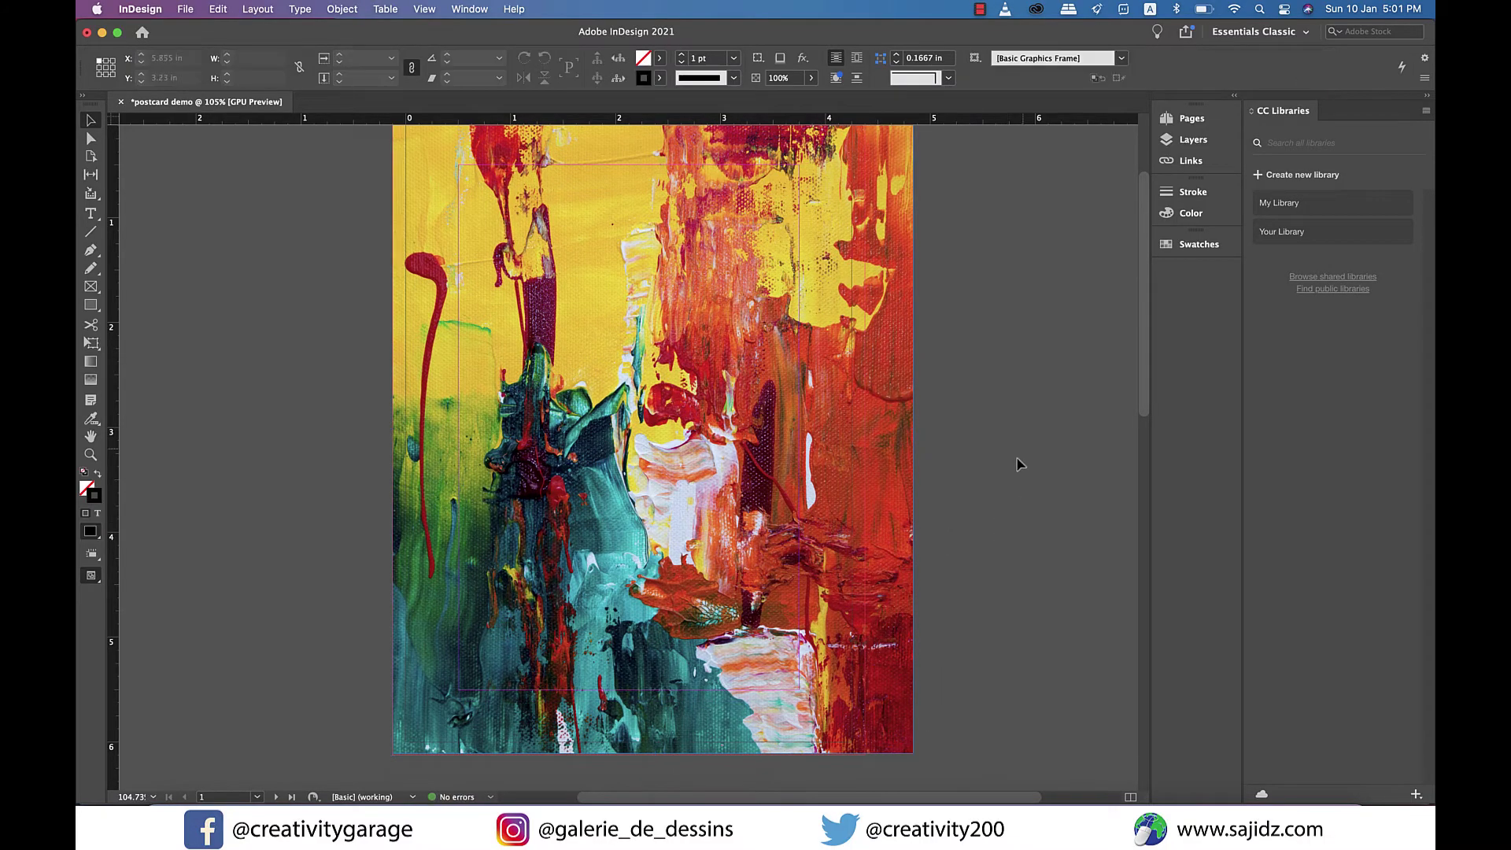
scroll(1011, 480, up, 3)
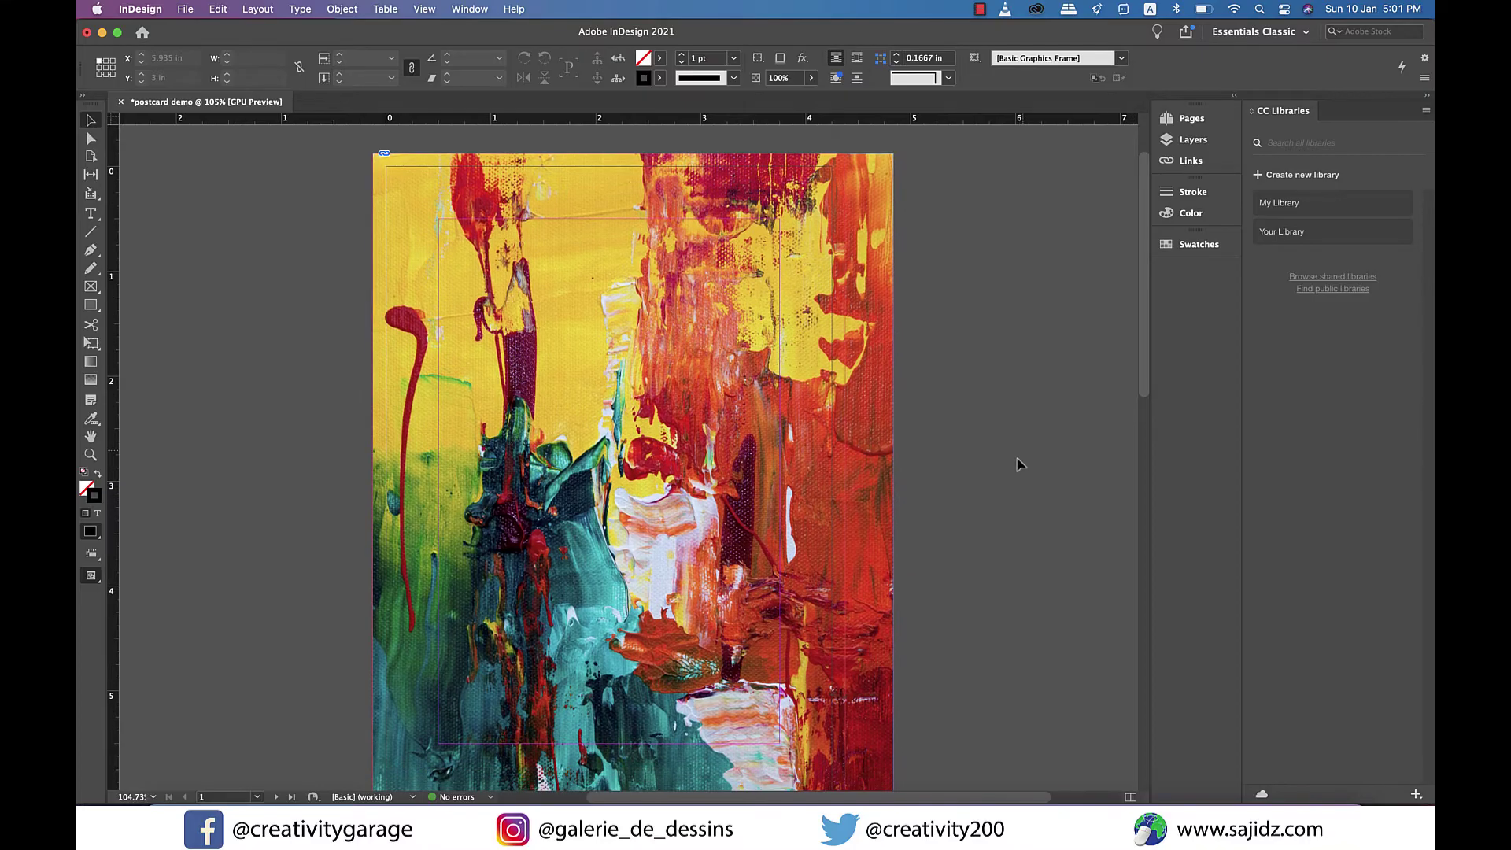
- Draw a 4.5 × 0.81 in band across the painting and fill it with Paper white
click(885, 478)
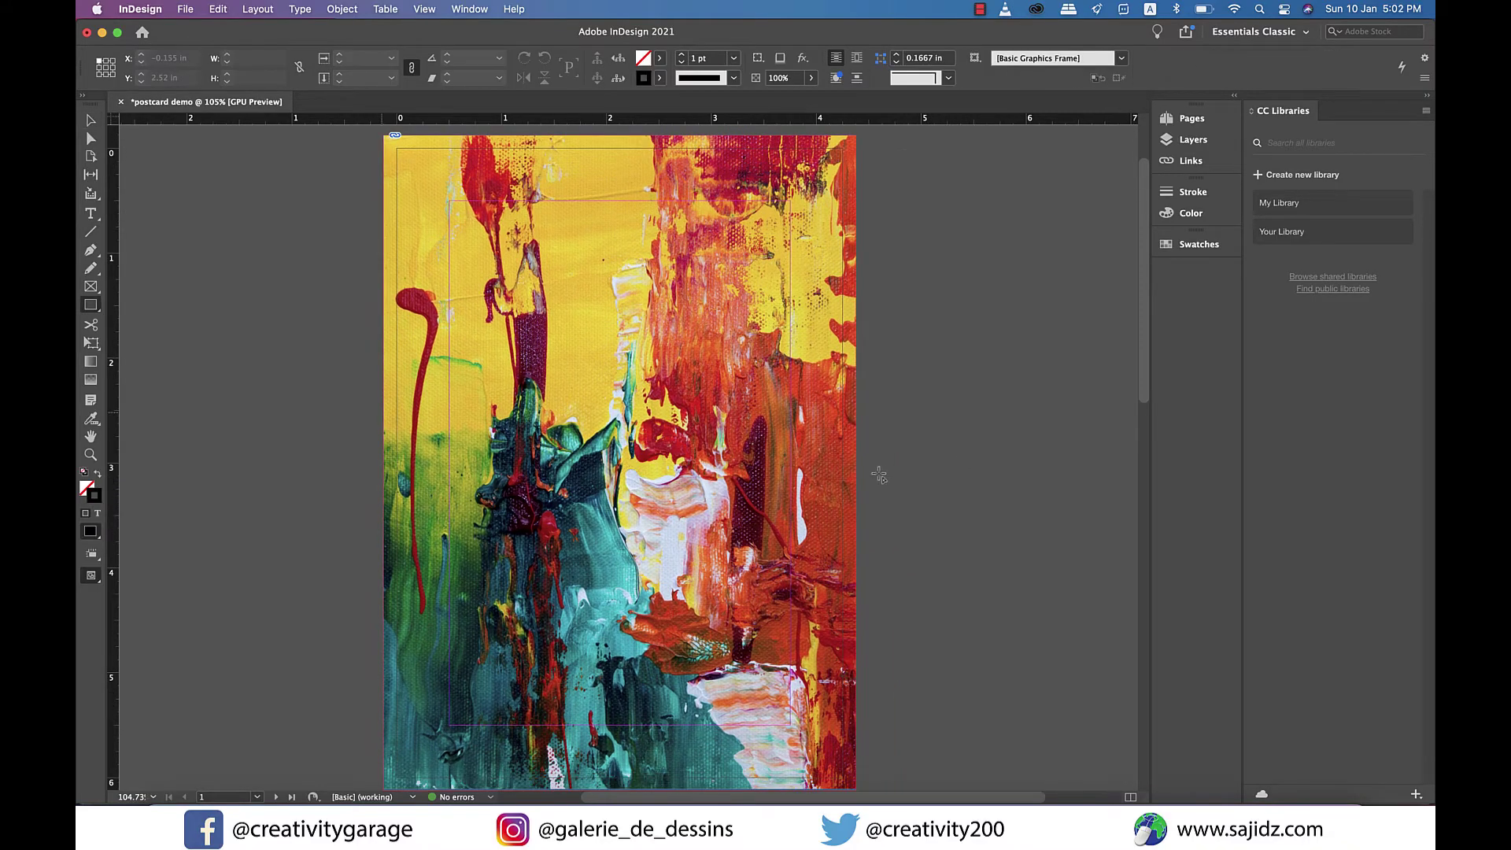
mouse_move(384, 414)
mouse_down()
mouse_move(551, 478)
mouse_move(740, 480)
mouse_move(814, 518)
mouse_move(862, 512)
mouse_move(856, 497)
mouse_up()
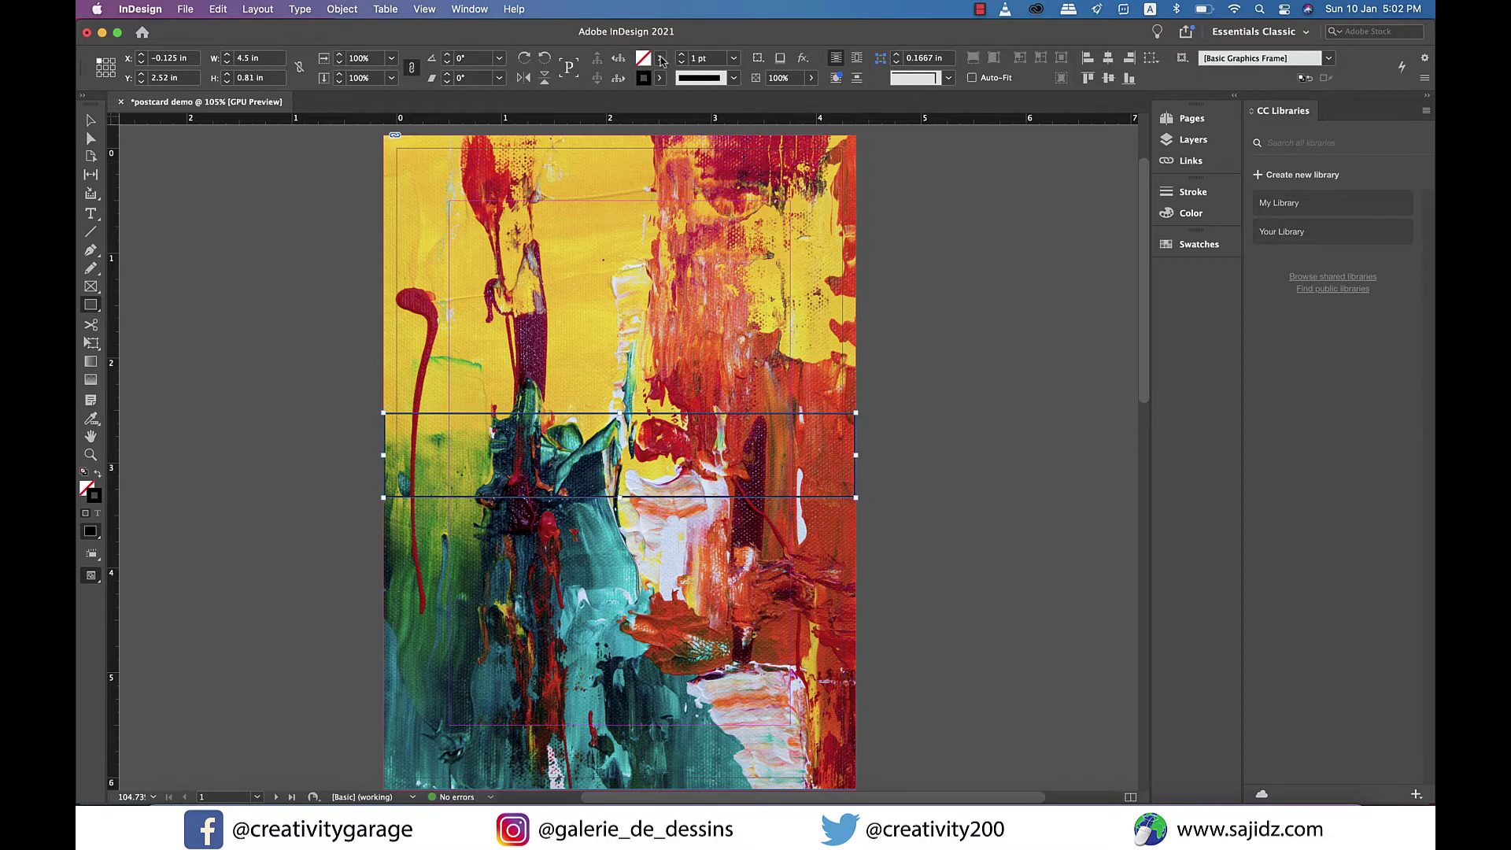
click(661, 59)
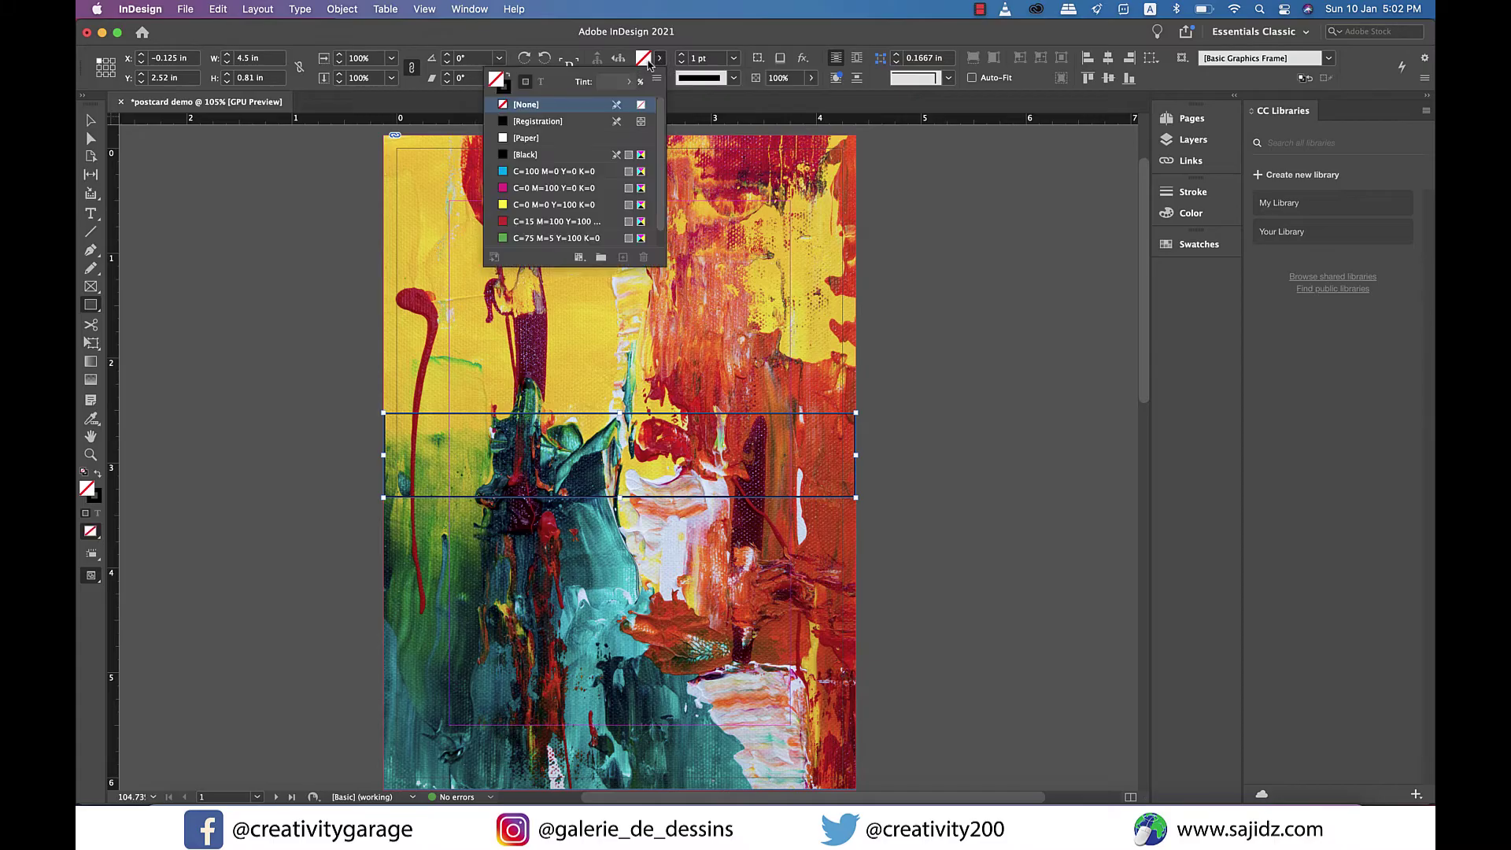
click(523, 138)
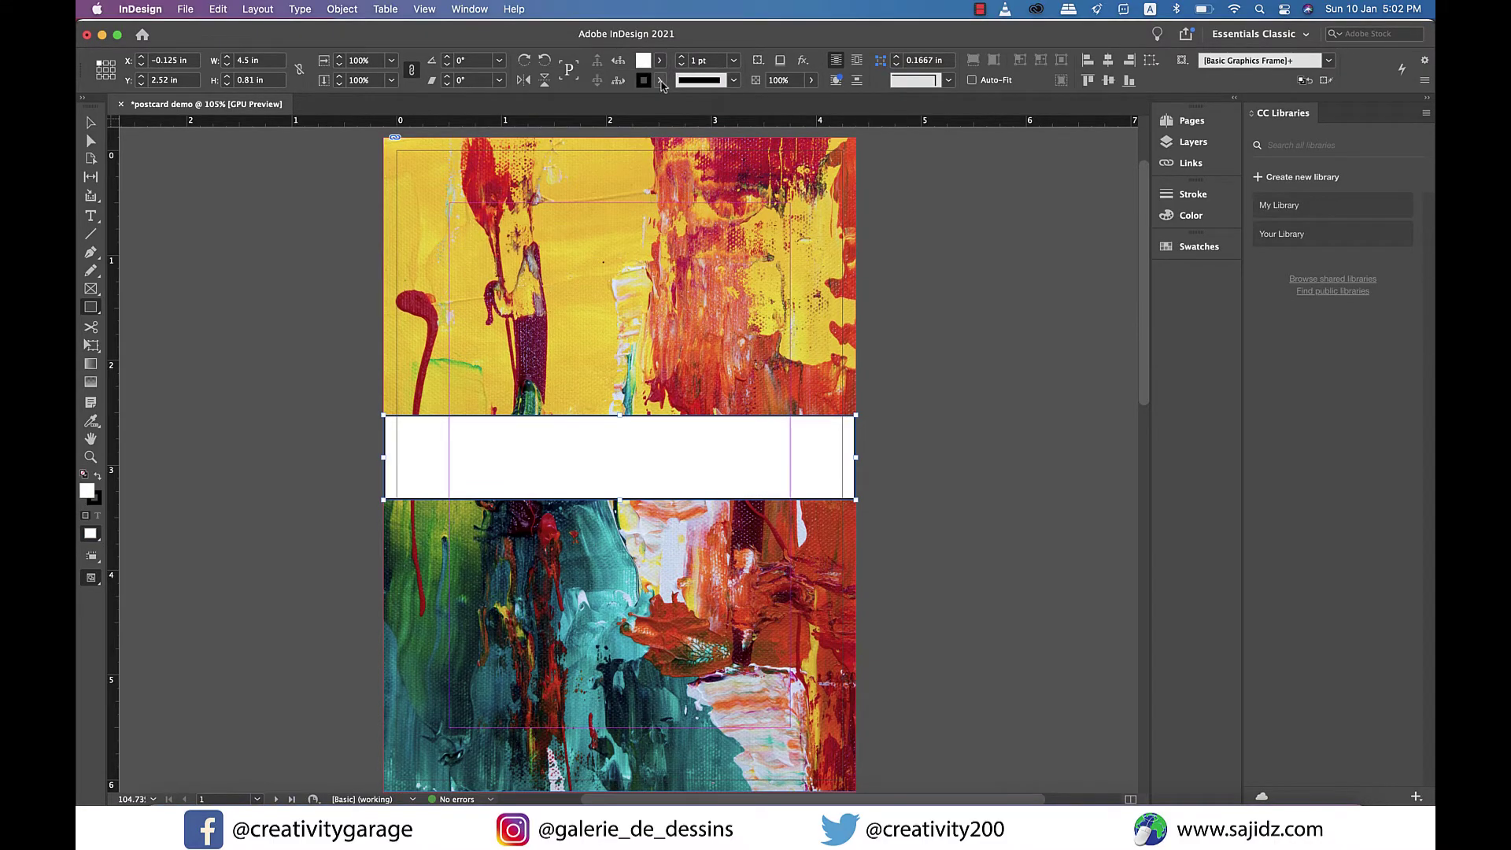
click(660, 80)
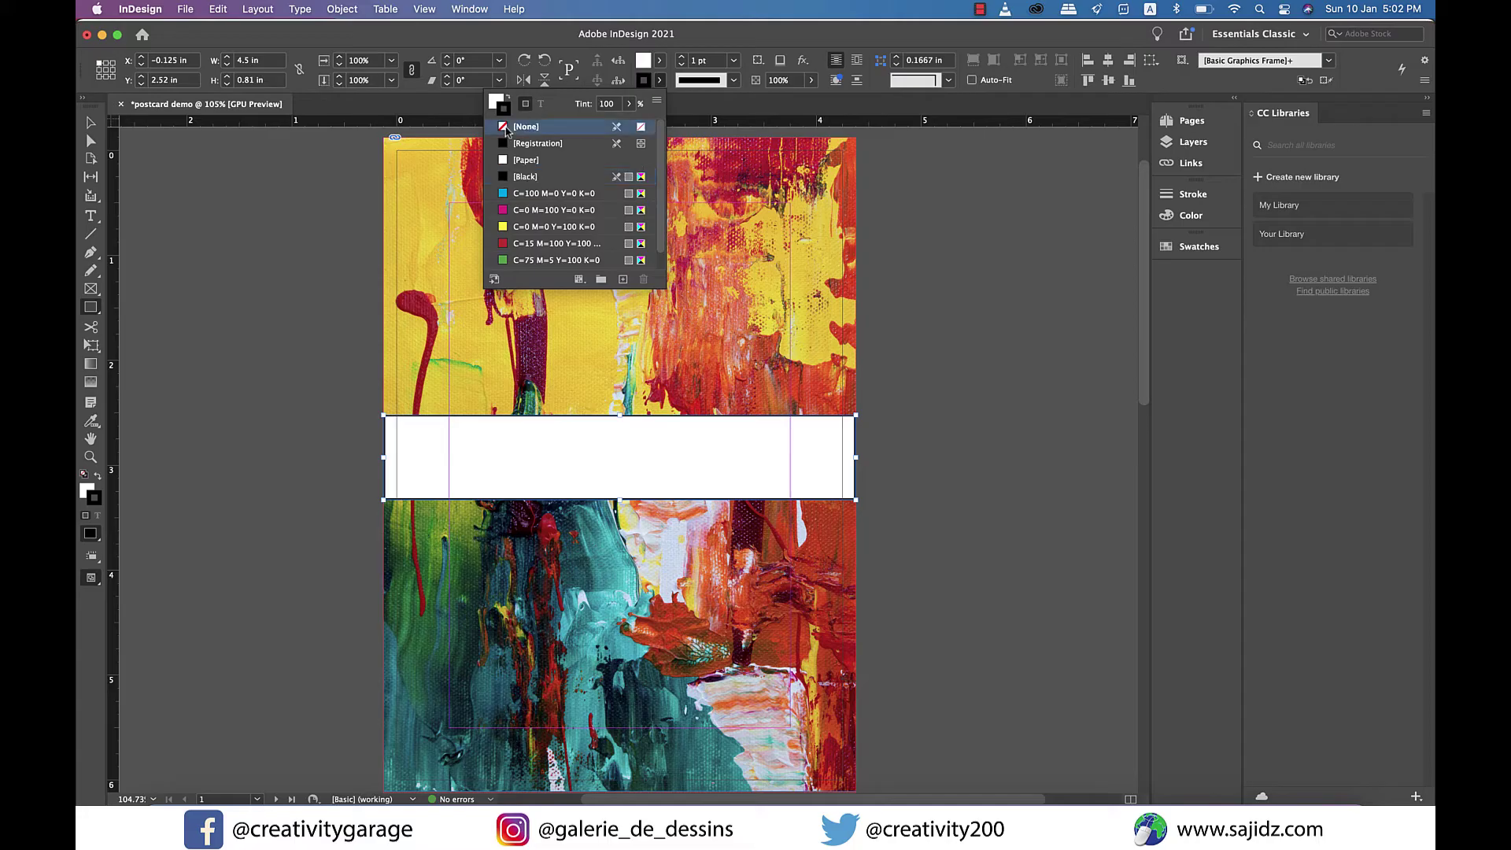
- Remove the band's stroke and draw a text frame inside the band
click(506, 128)
click(92, 218)
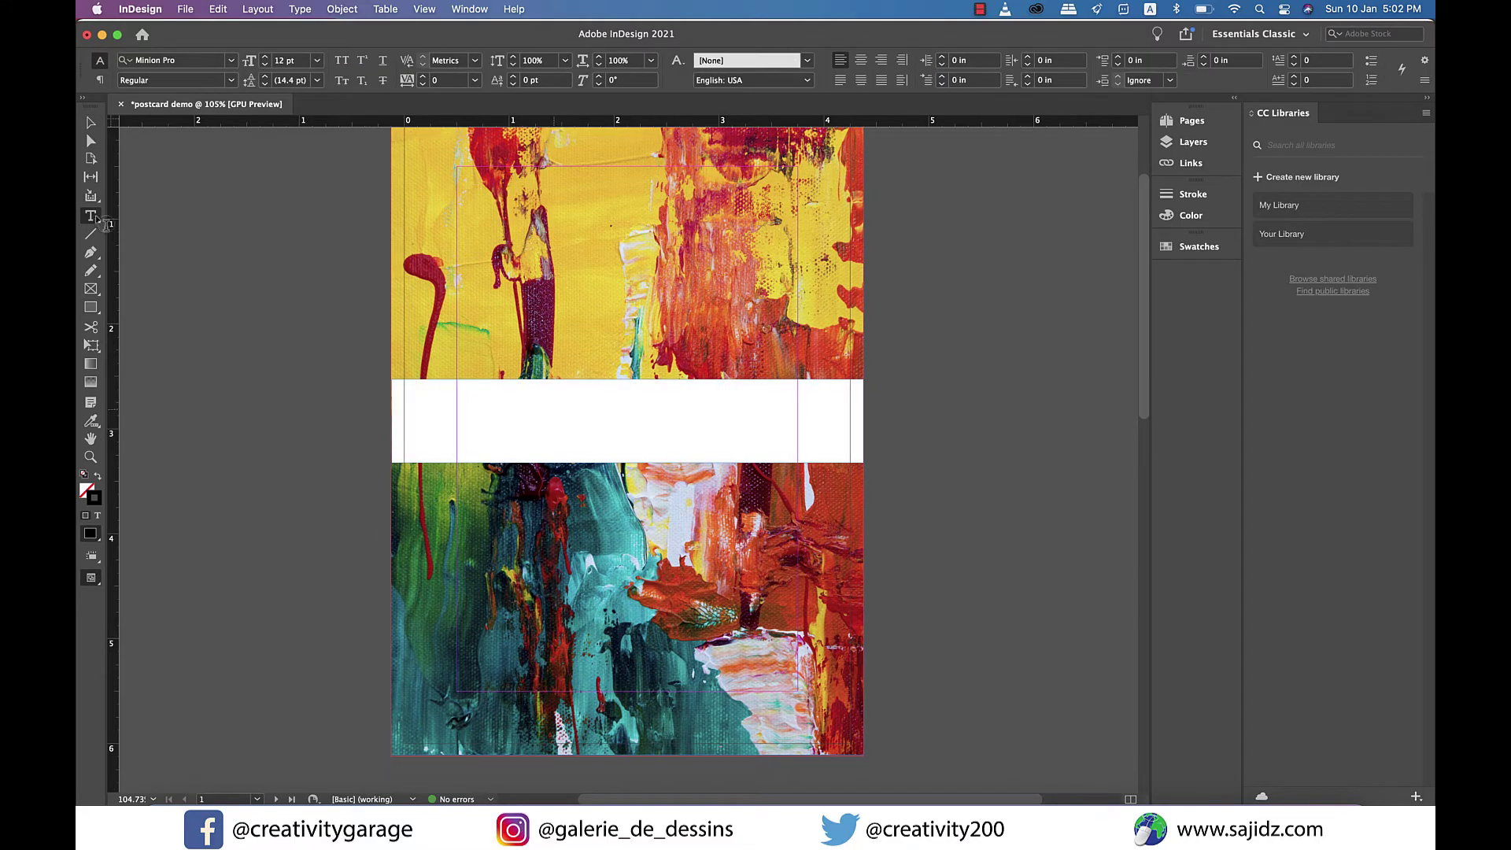
drag(681, 390, 842, 454)
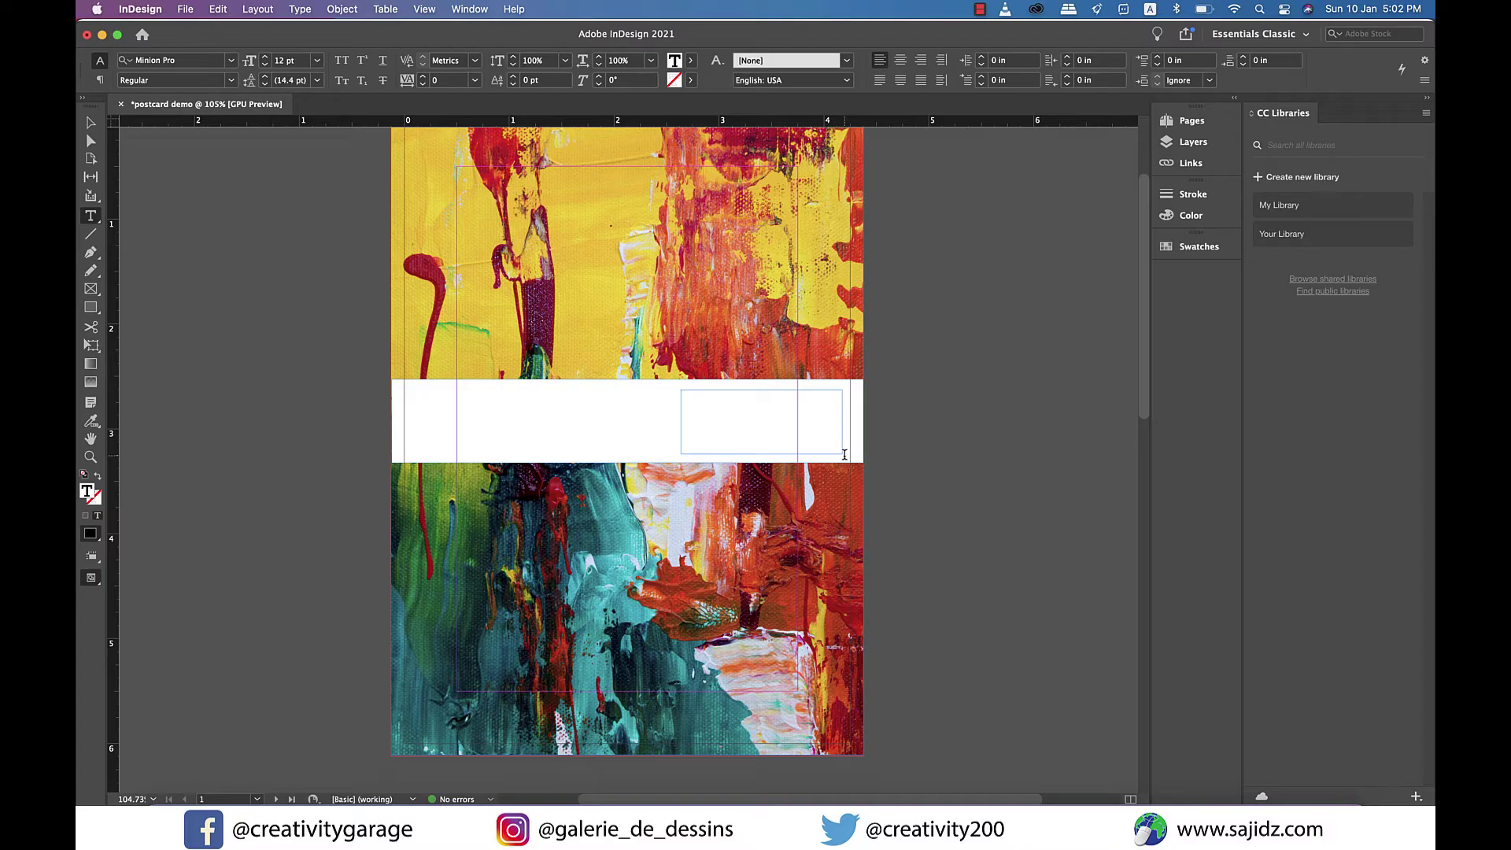
- Type the title 'Painting', 'Gallery', '2021' on three lines and select it all
text(Painting)
key(Return)
text(Gallery)
key(Return)
text(2021)
key(super+a)
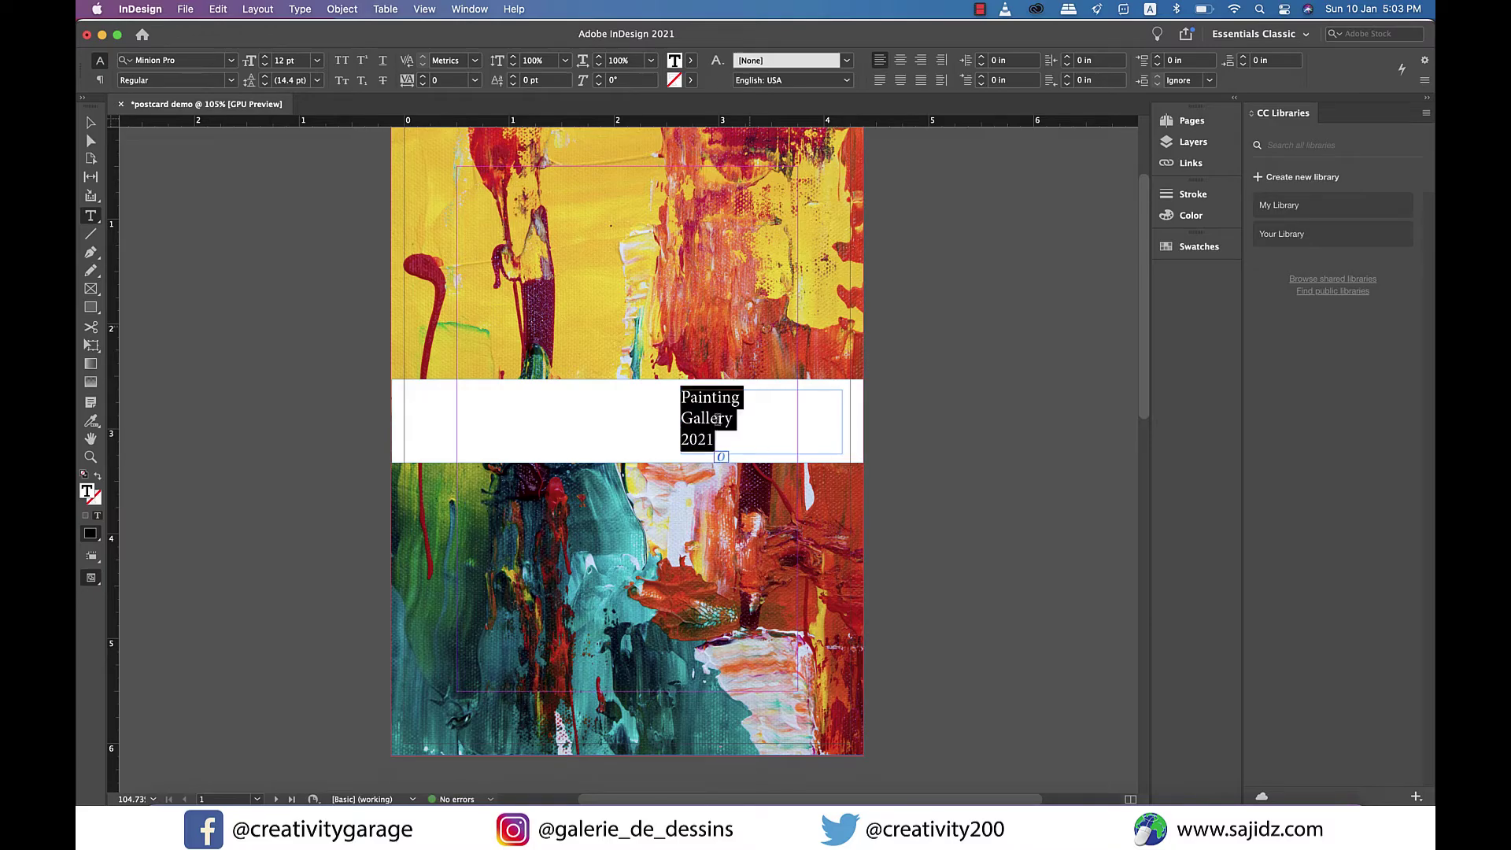
- Right-align the title, set it in Lobster 1.4, and enlarge its frame
click(921, 62)
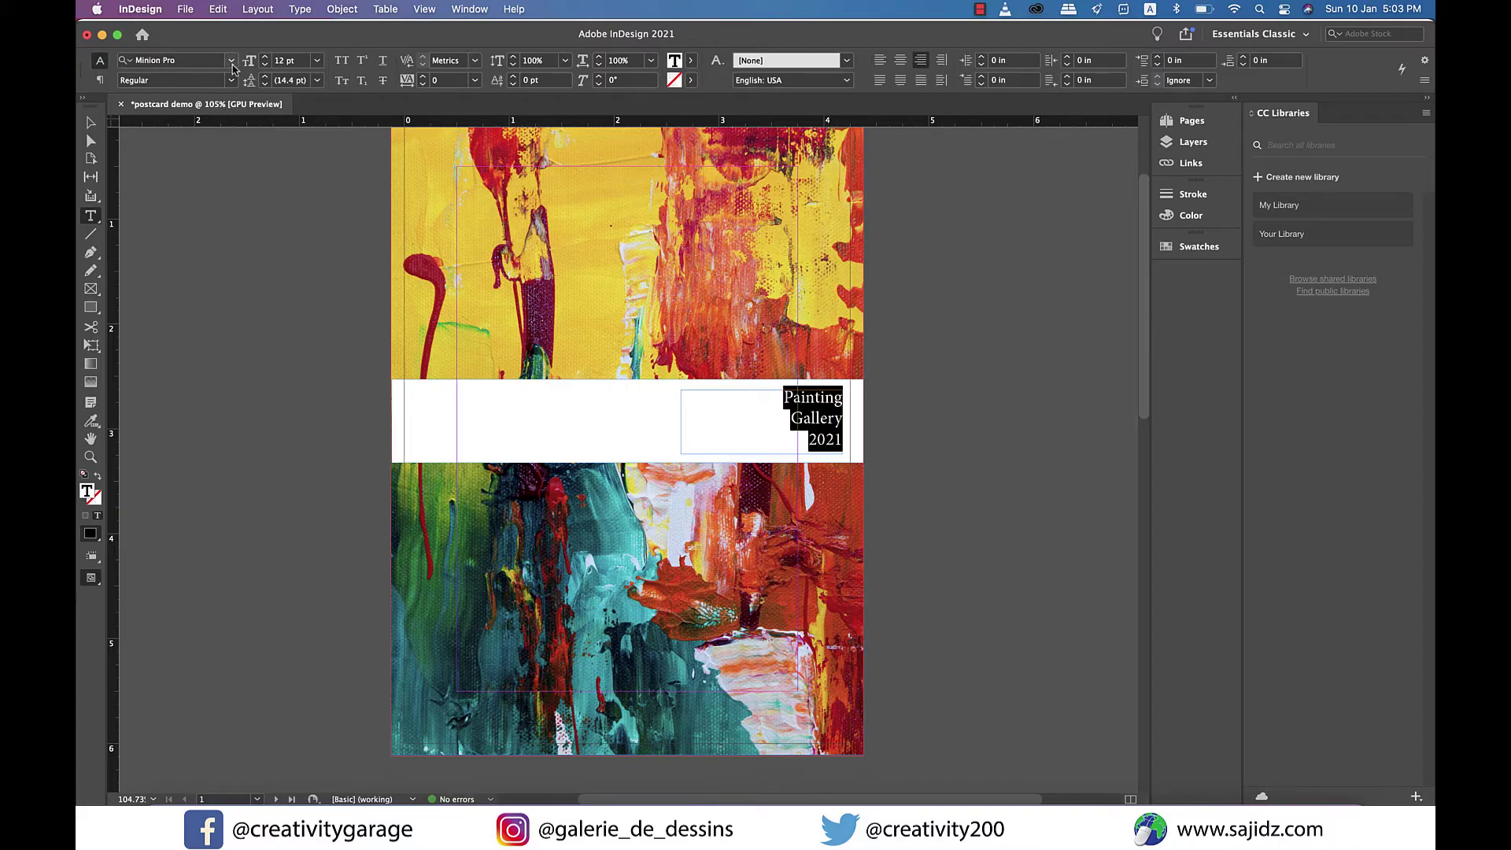
click(231, 61)
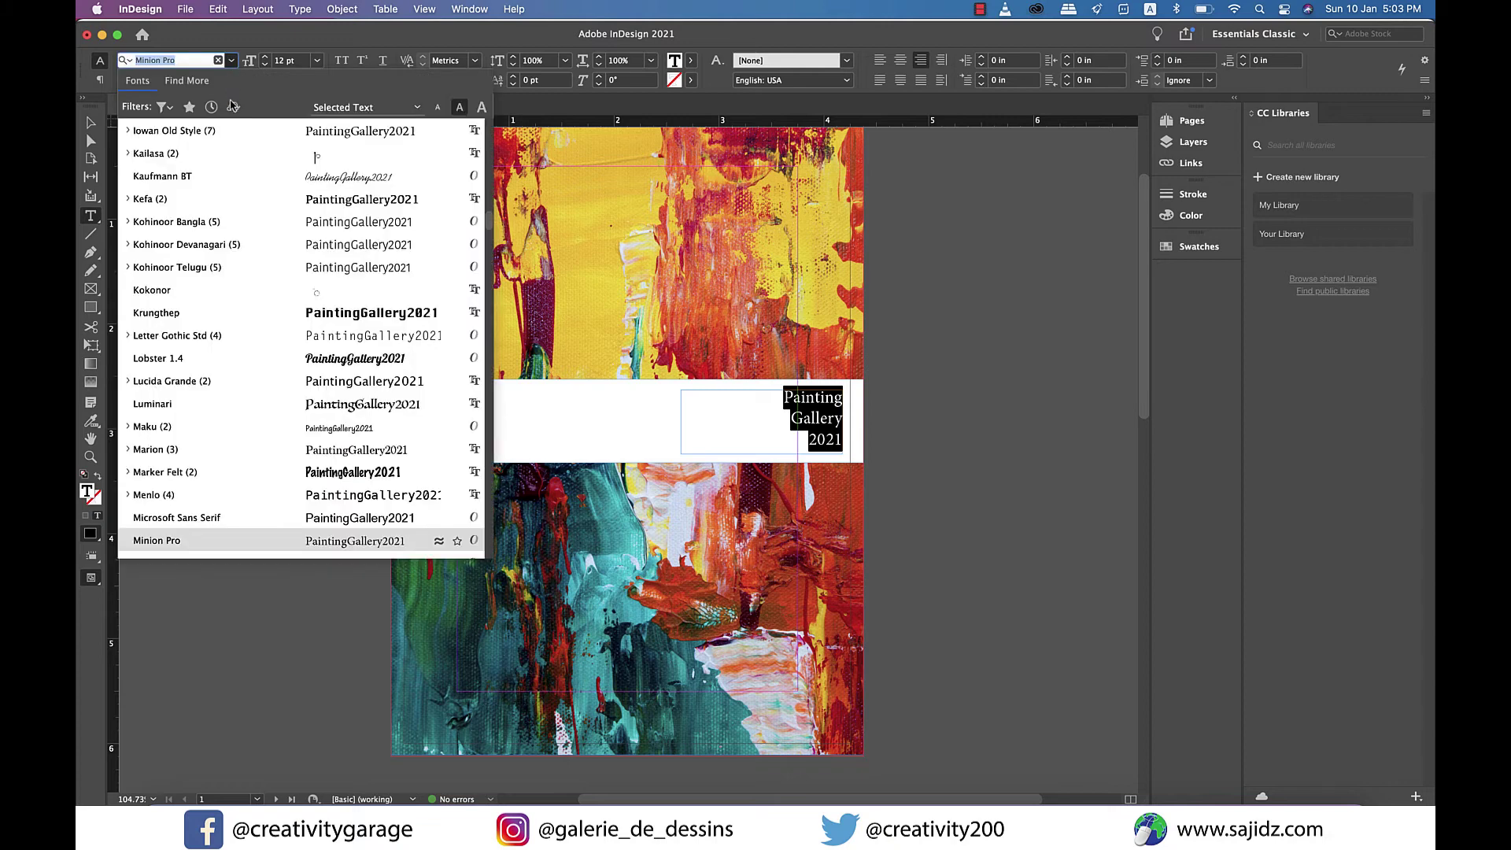
click(216, 356)
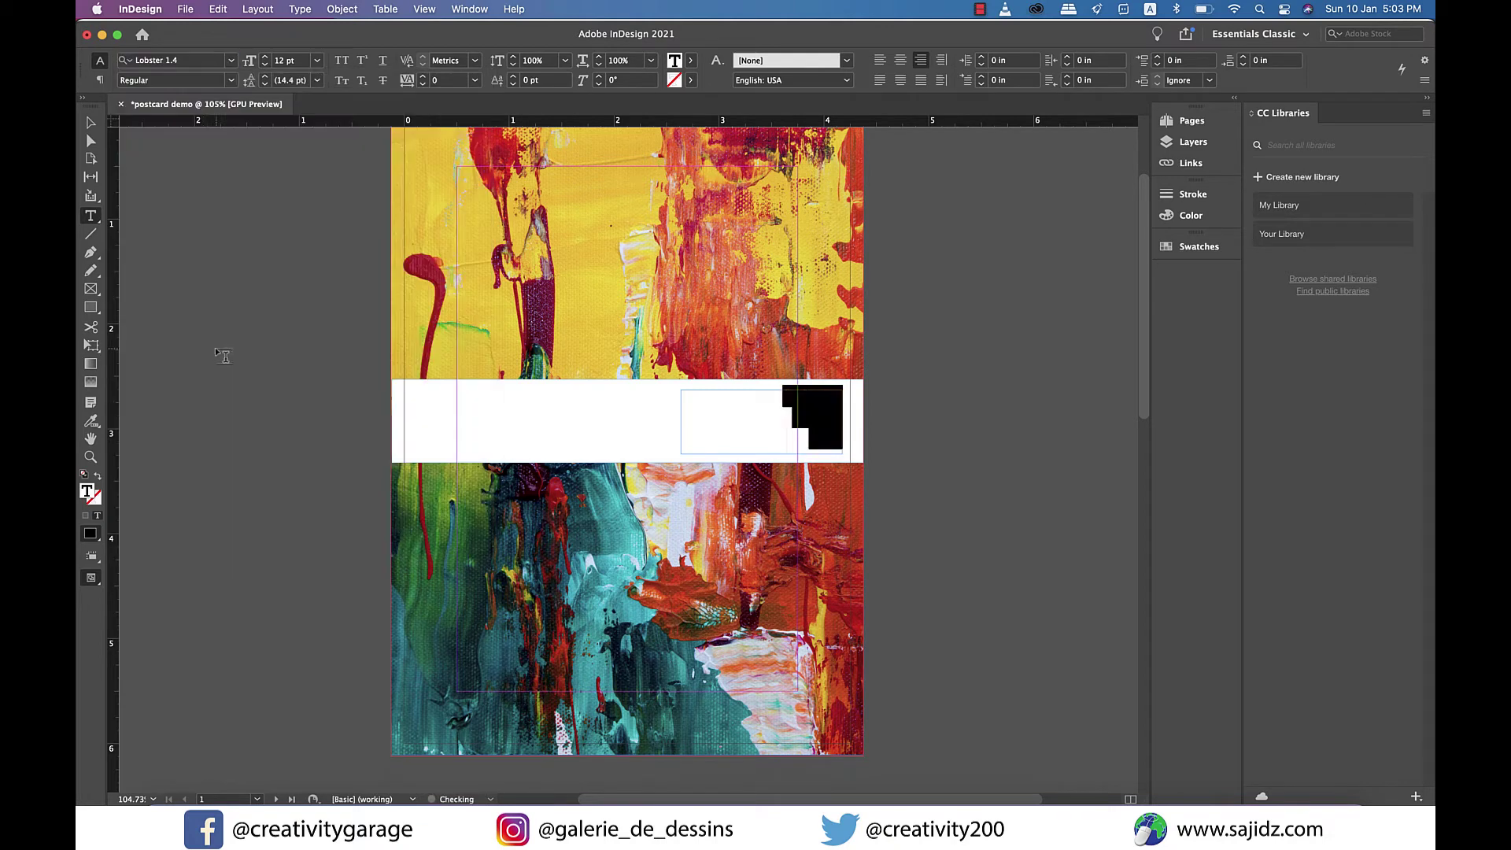
click(89, 124)
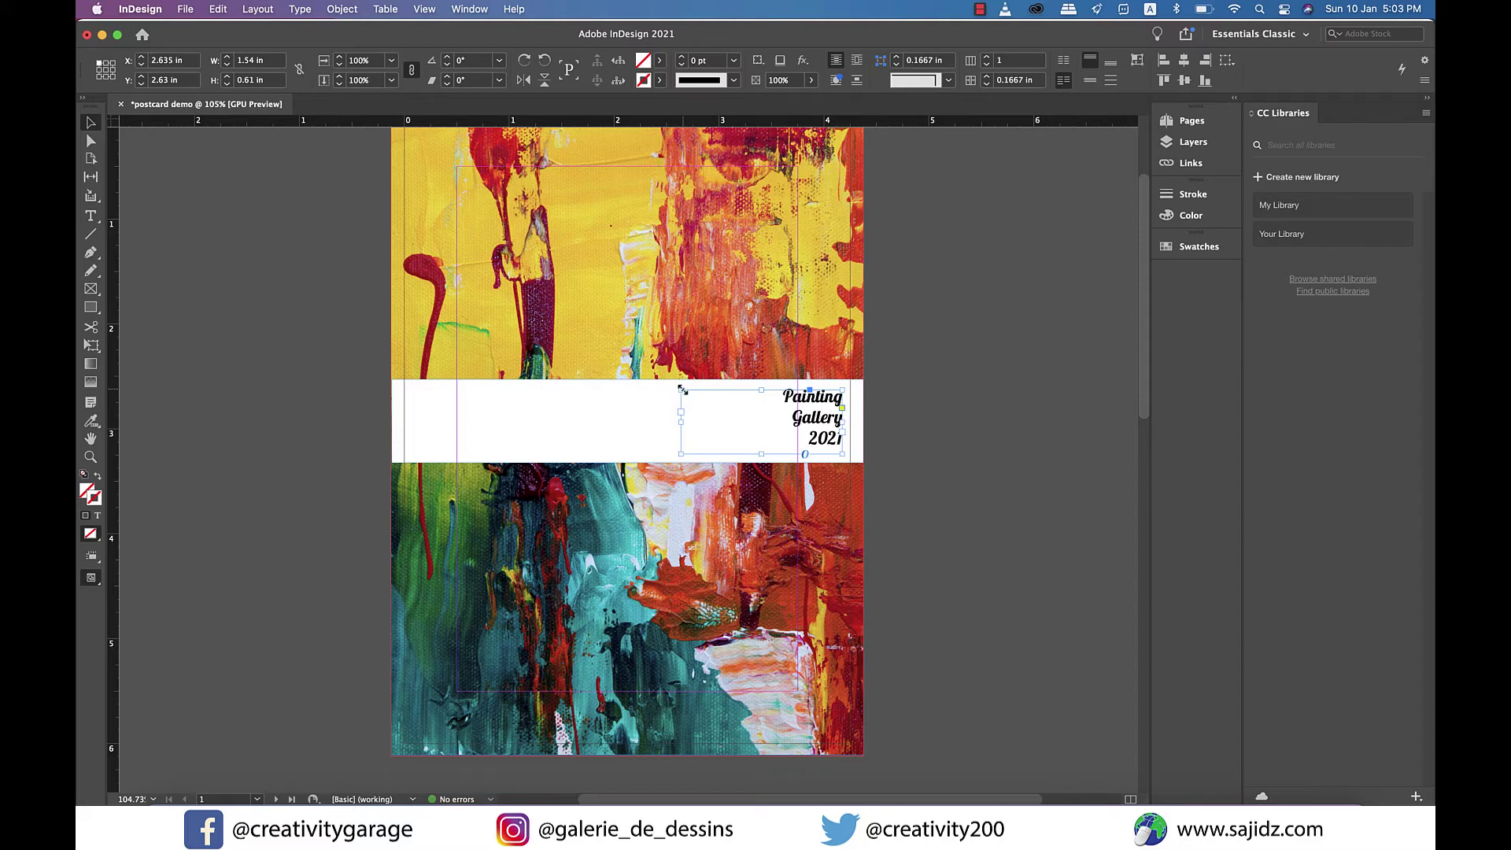
drag(682, 389, 661, 380)
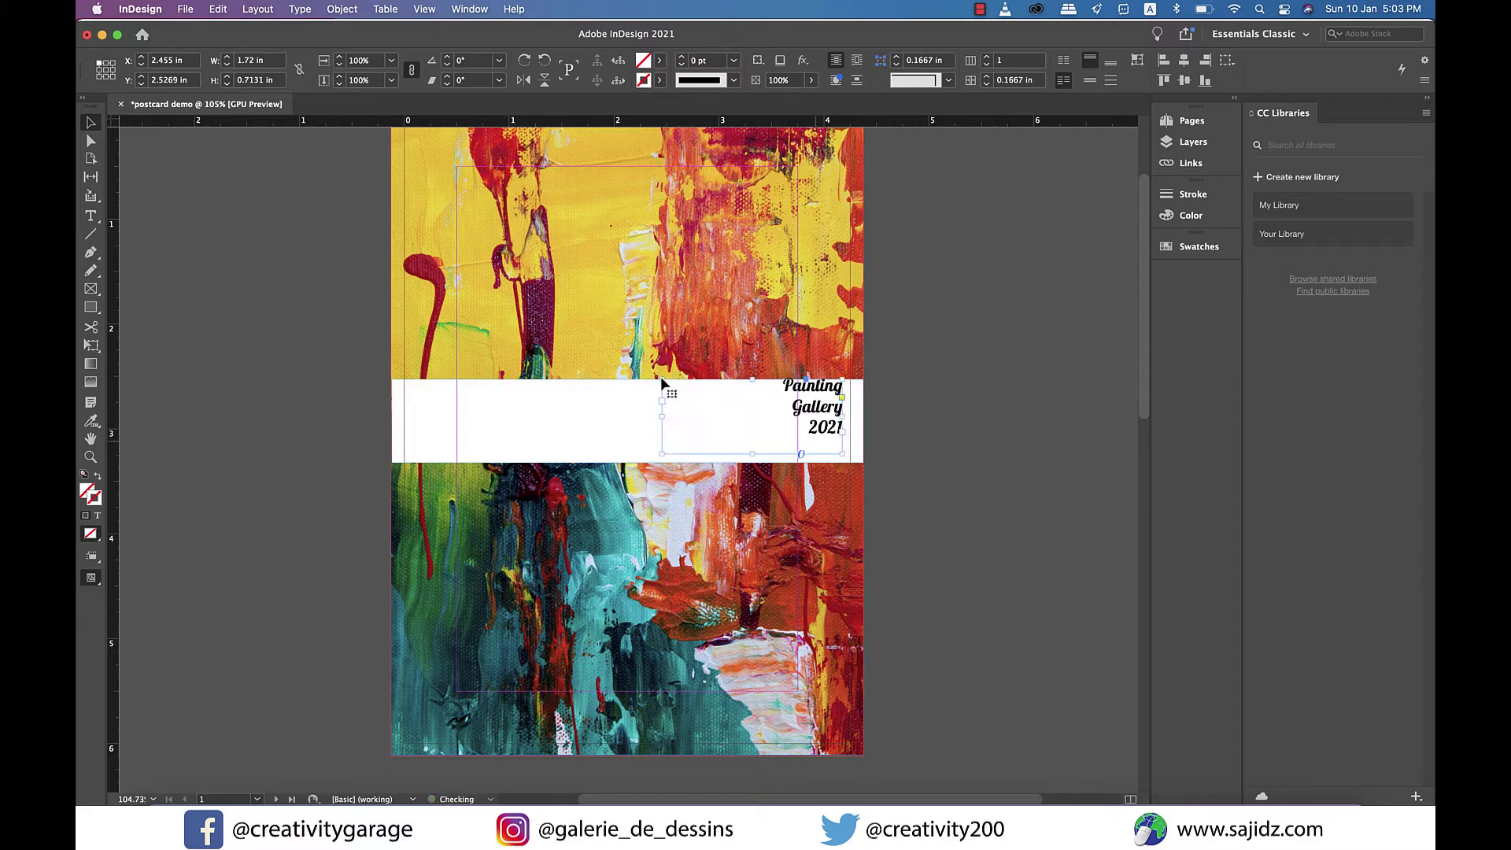
drag(661, 454, 632, 464)
- Set the title to 18 pt, put 'Painting Gallery' on one line, and fit the frame in the band
double_click(817, 417)
key(super+a)
click(319, 61)
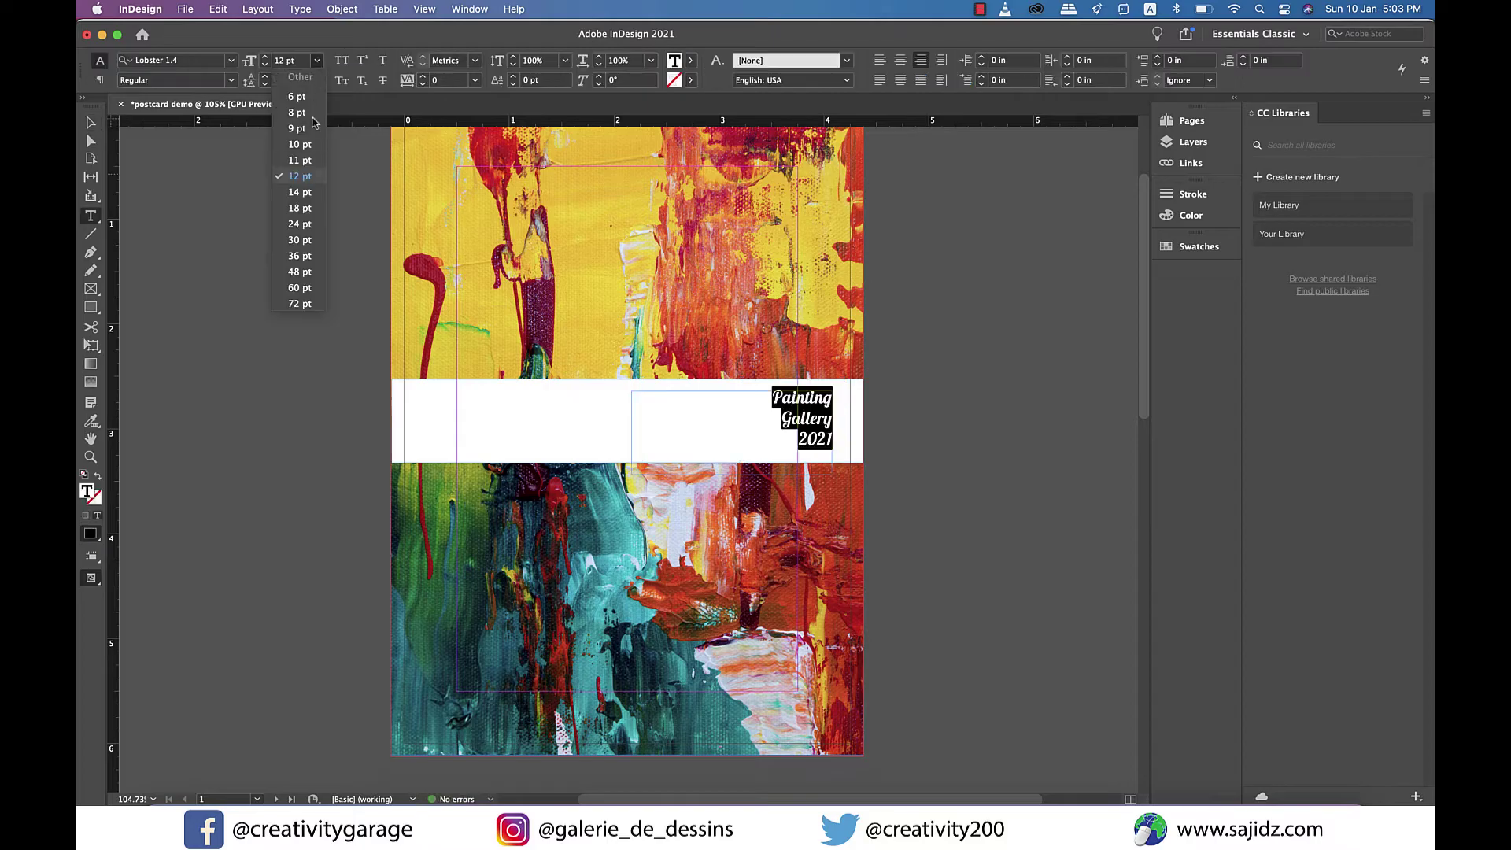
click(299, 208)
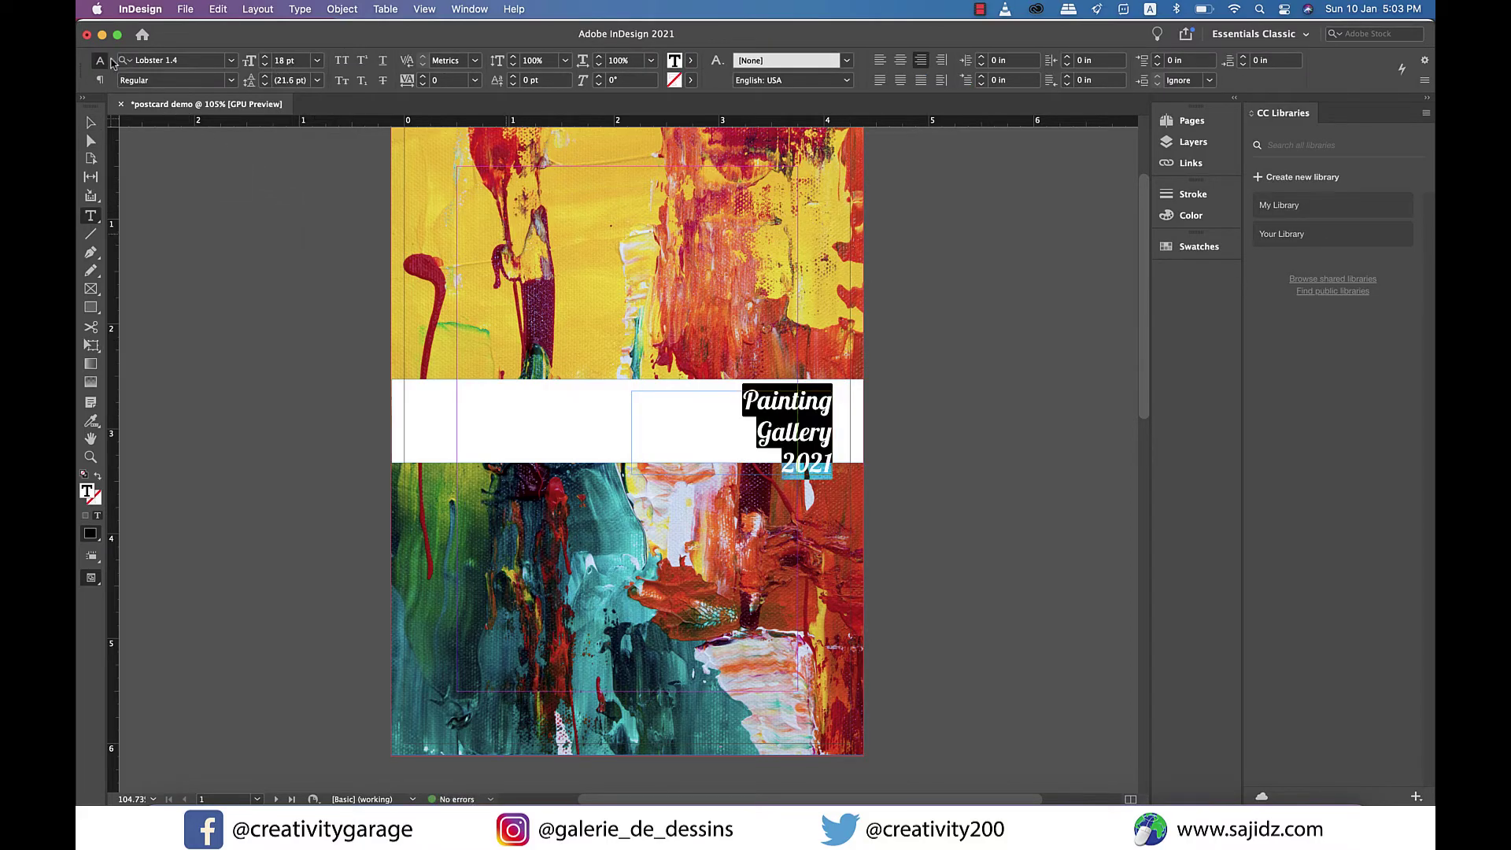
click(813, 414)
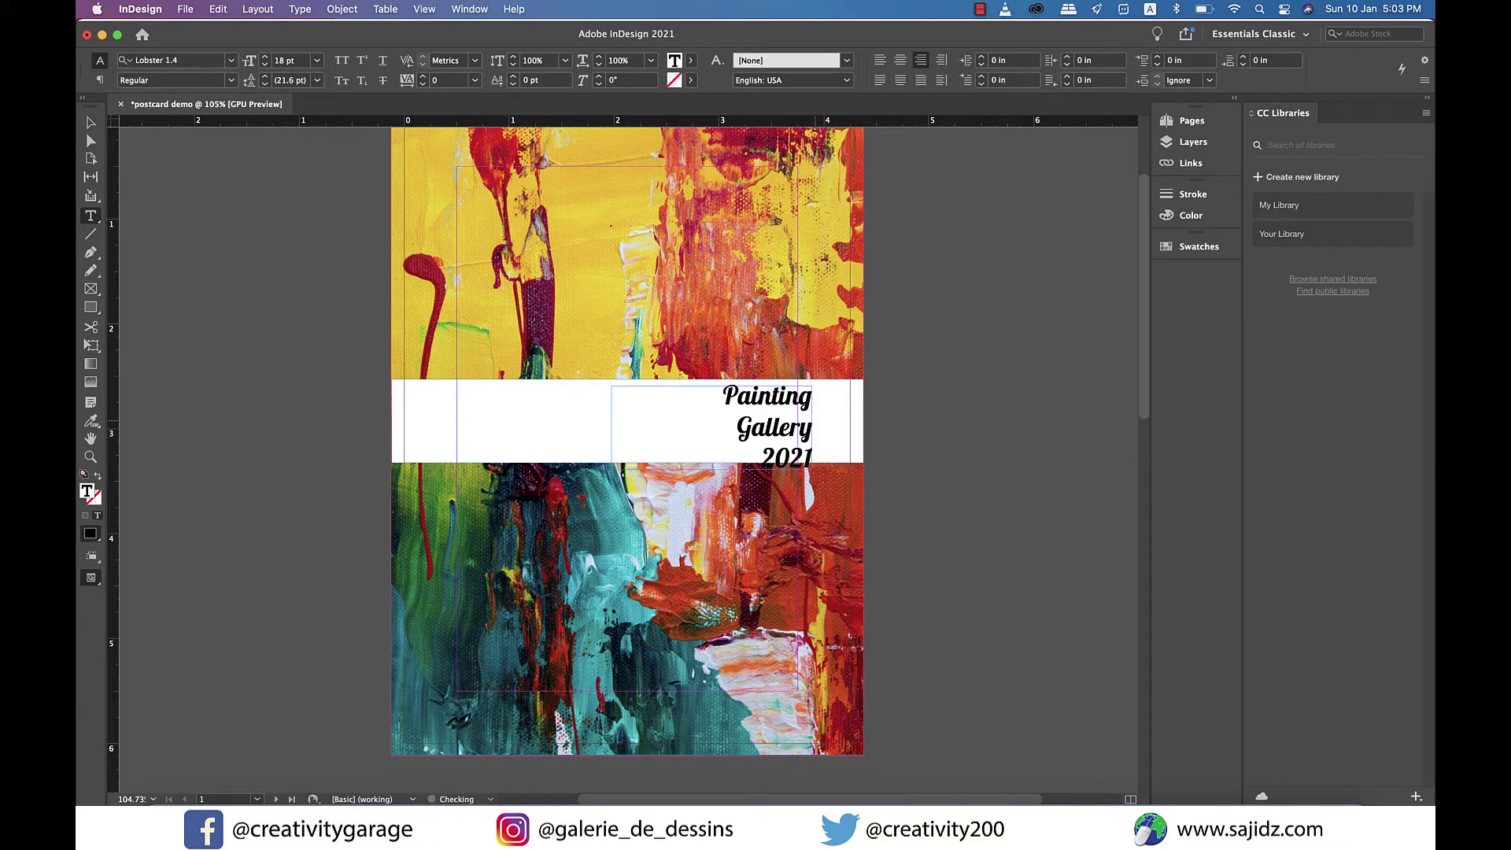
key(Delete)
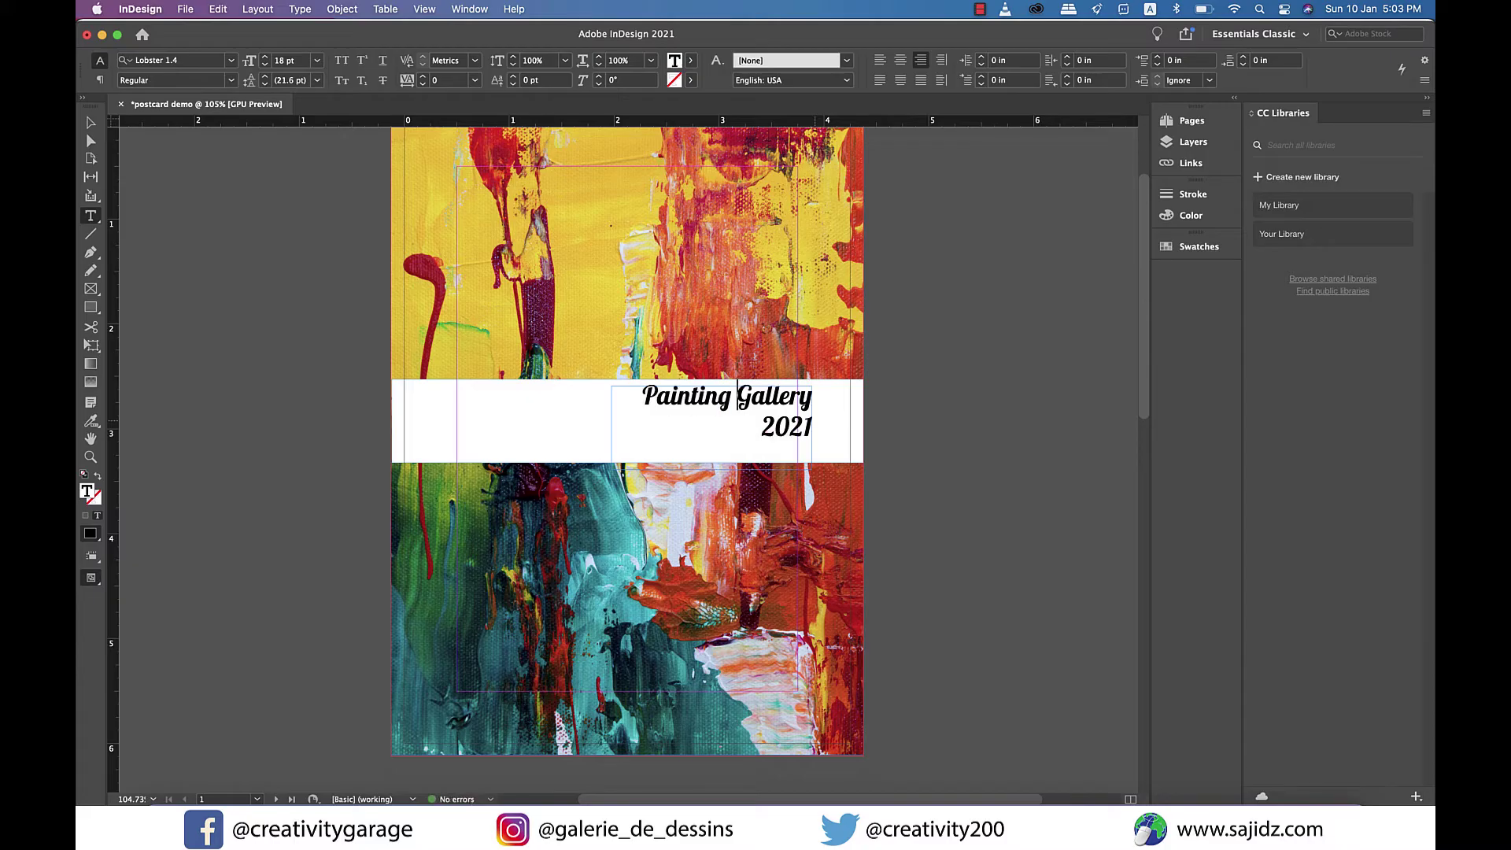
click(92, 124)
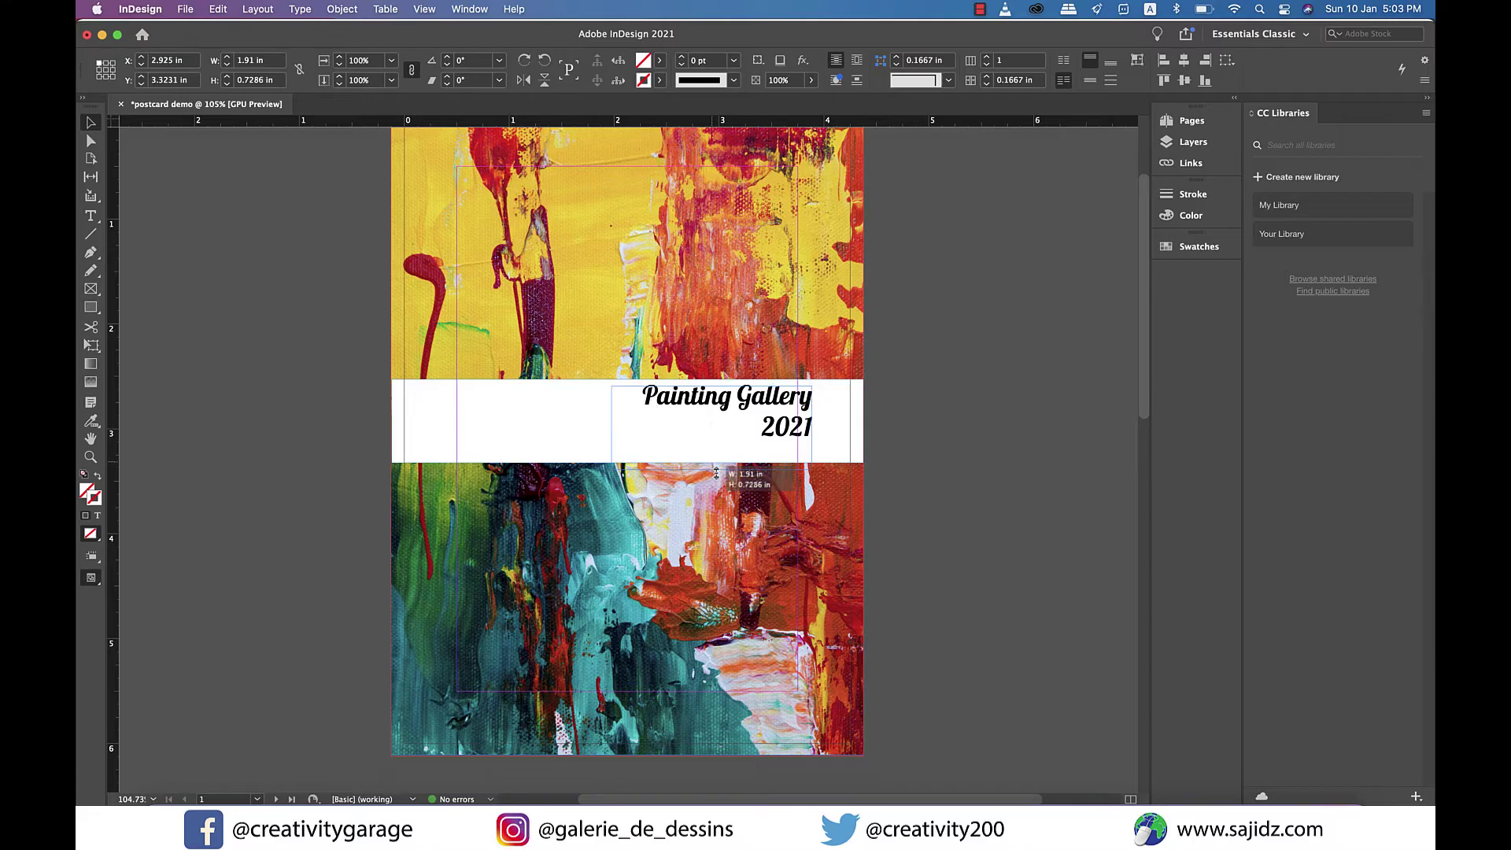
drag(711, 470, 712, 457)
mouse_move(711, 449)
mouse_down()
mouse_move(726, 455)
mouse_move(743, 413)
mouse_up()
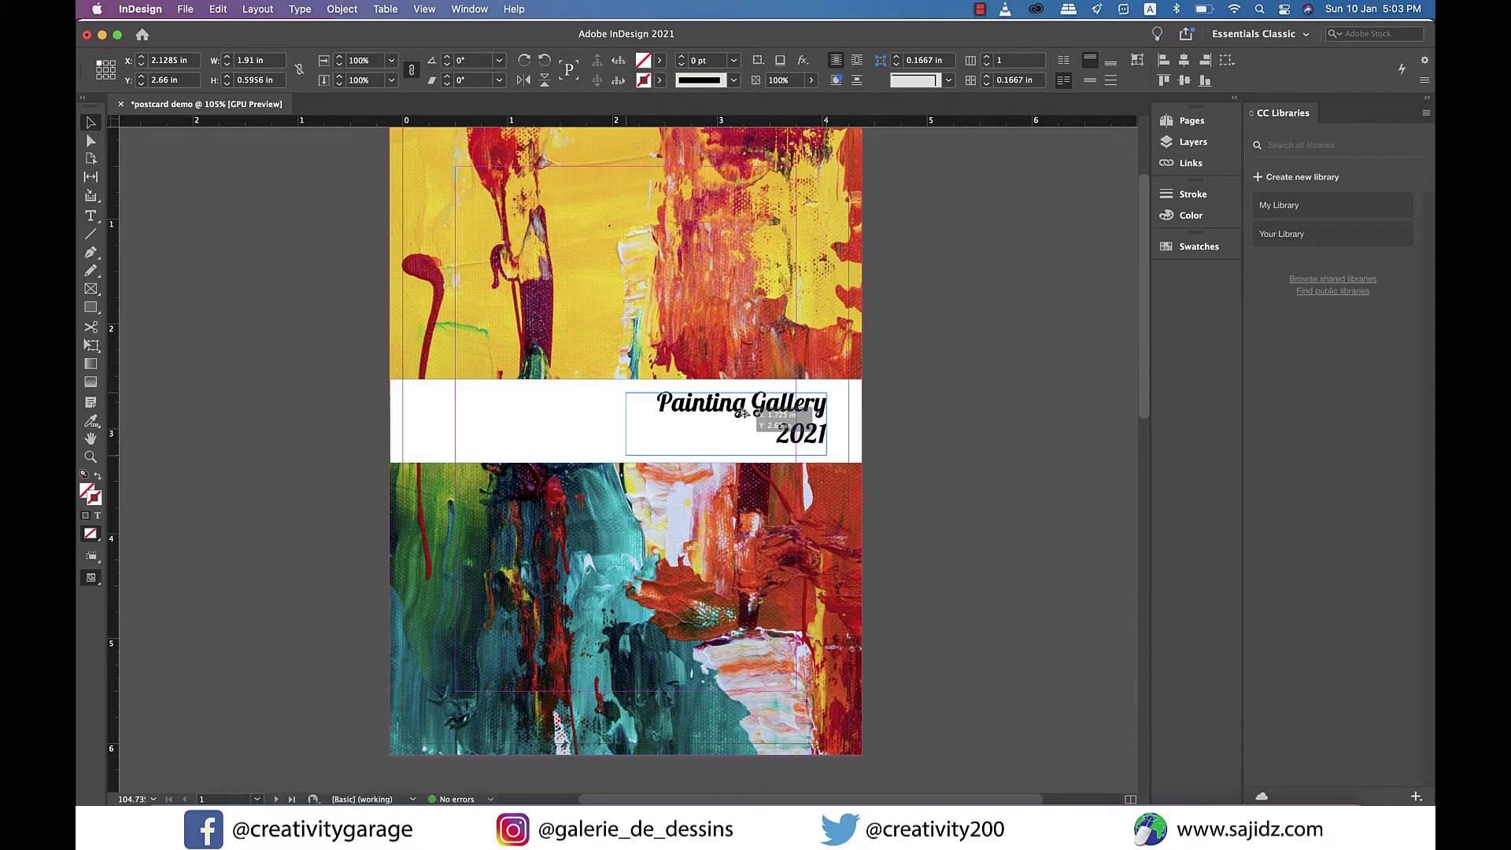
- Copy the title frame to the band's left, left-align it, and type 'ABC Art Studio Chicago'
drag(743, 412, 550, 415)
double_click(551, 415)
key(super+a)
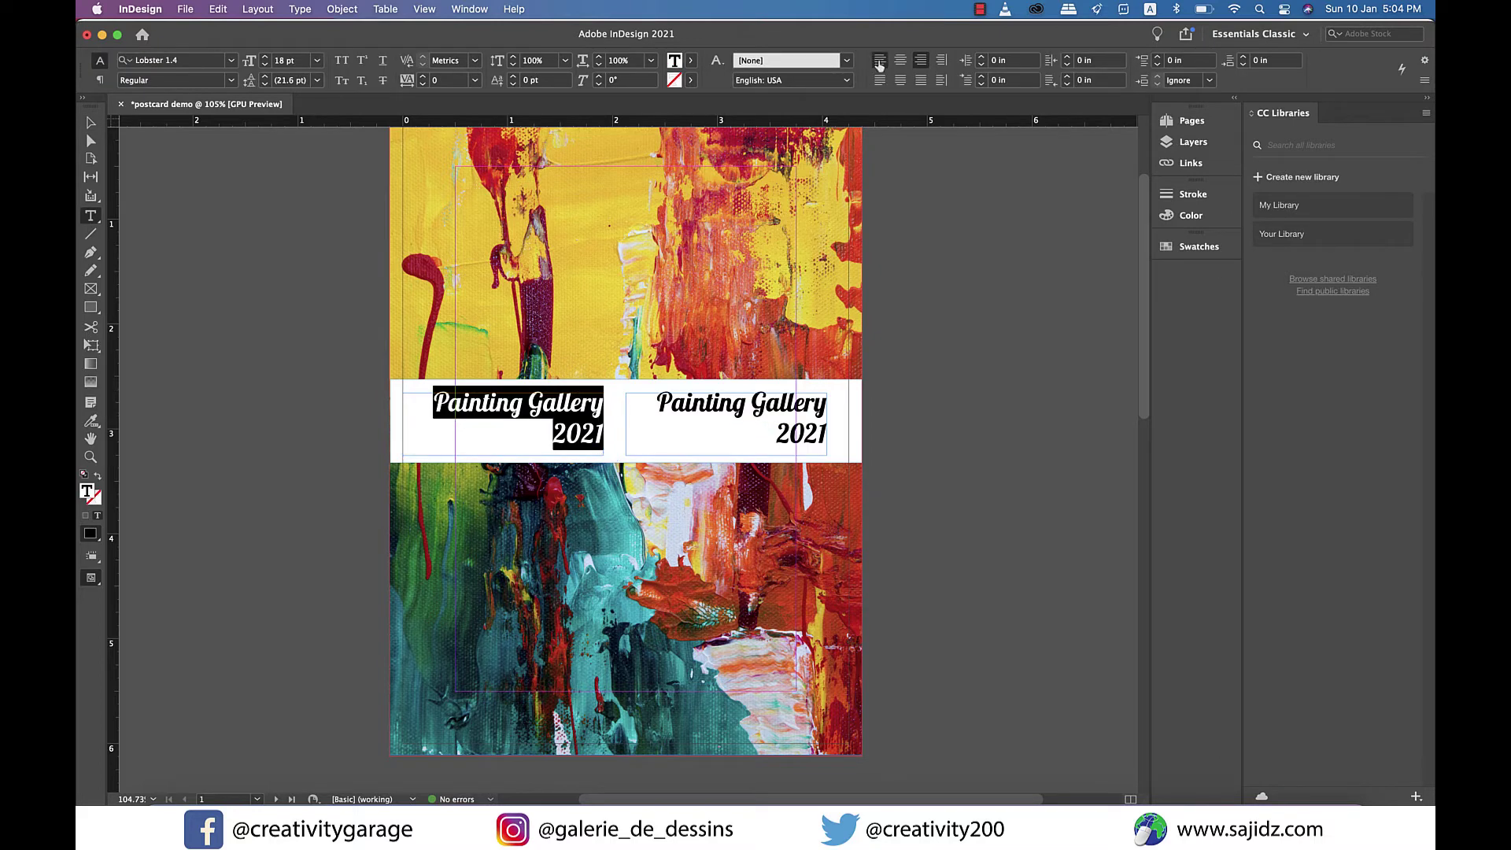
click(880, 60)
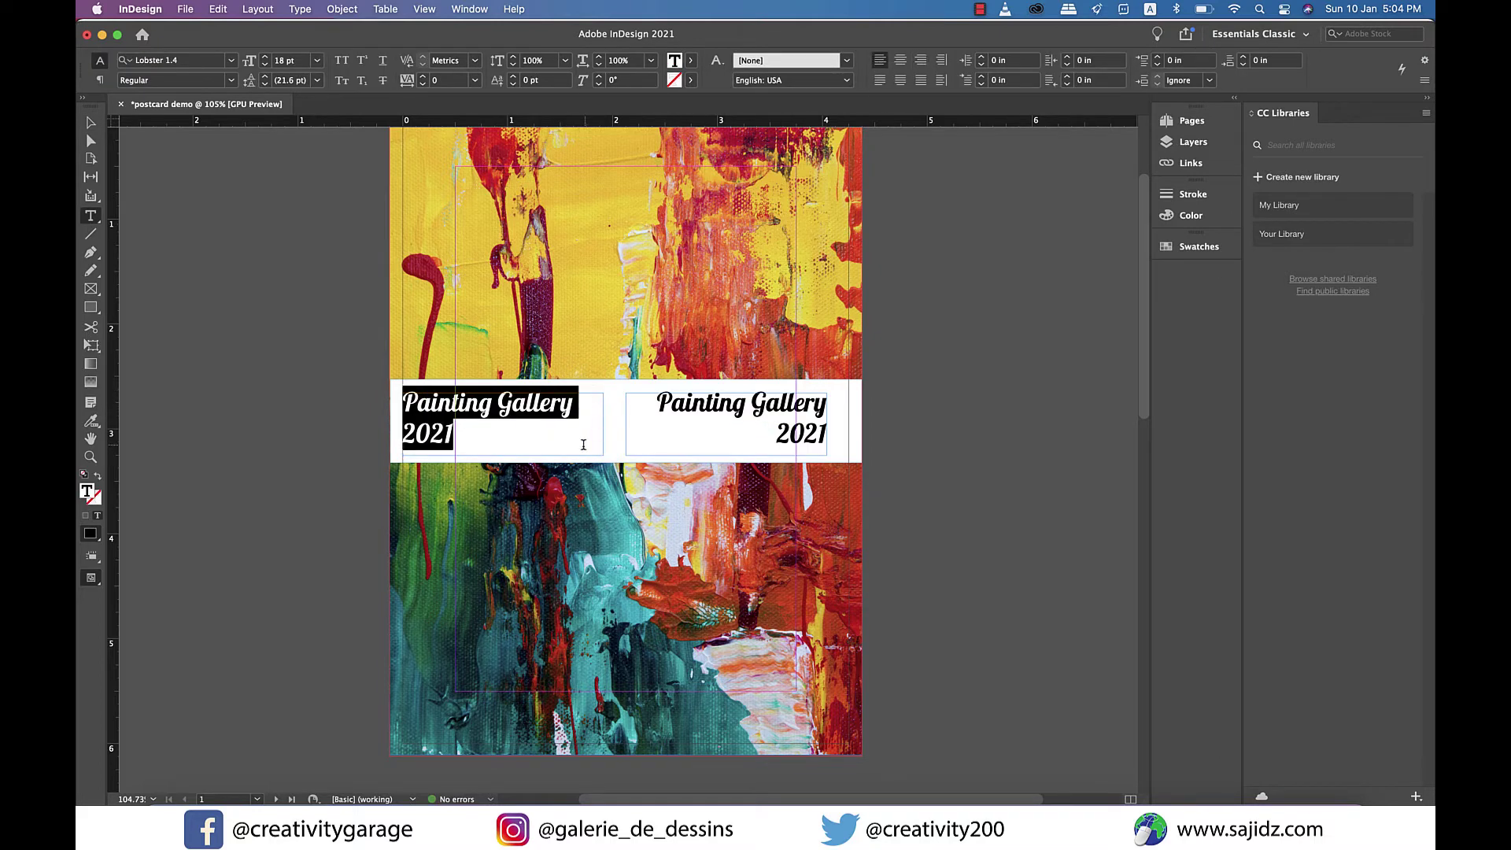
text(ABC)
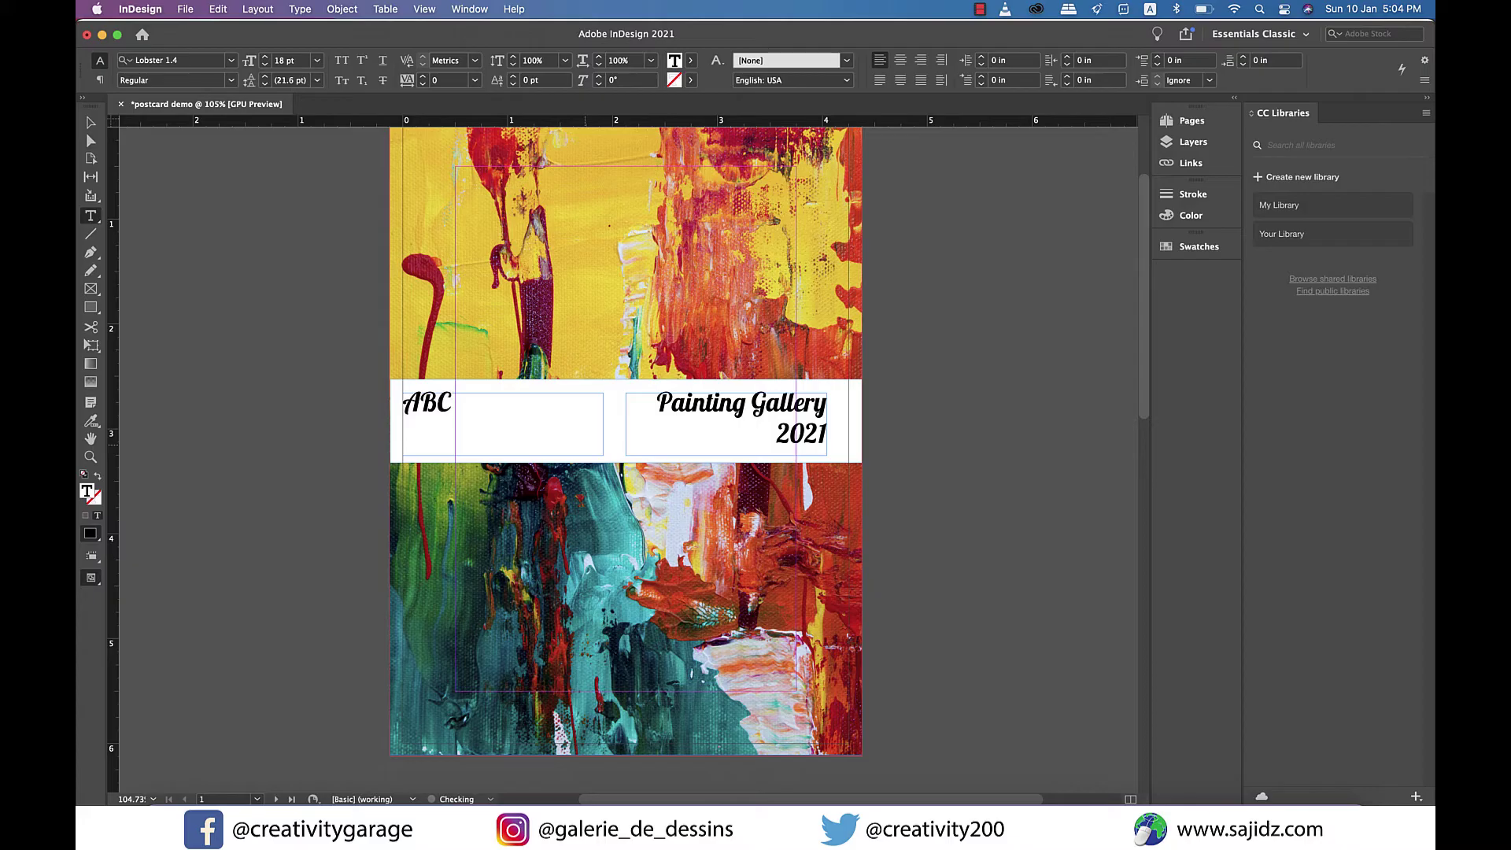
text( Art Studio )
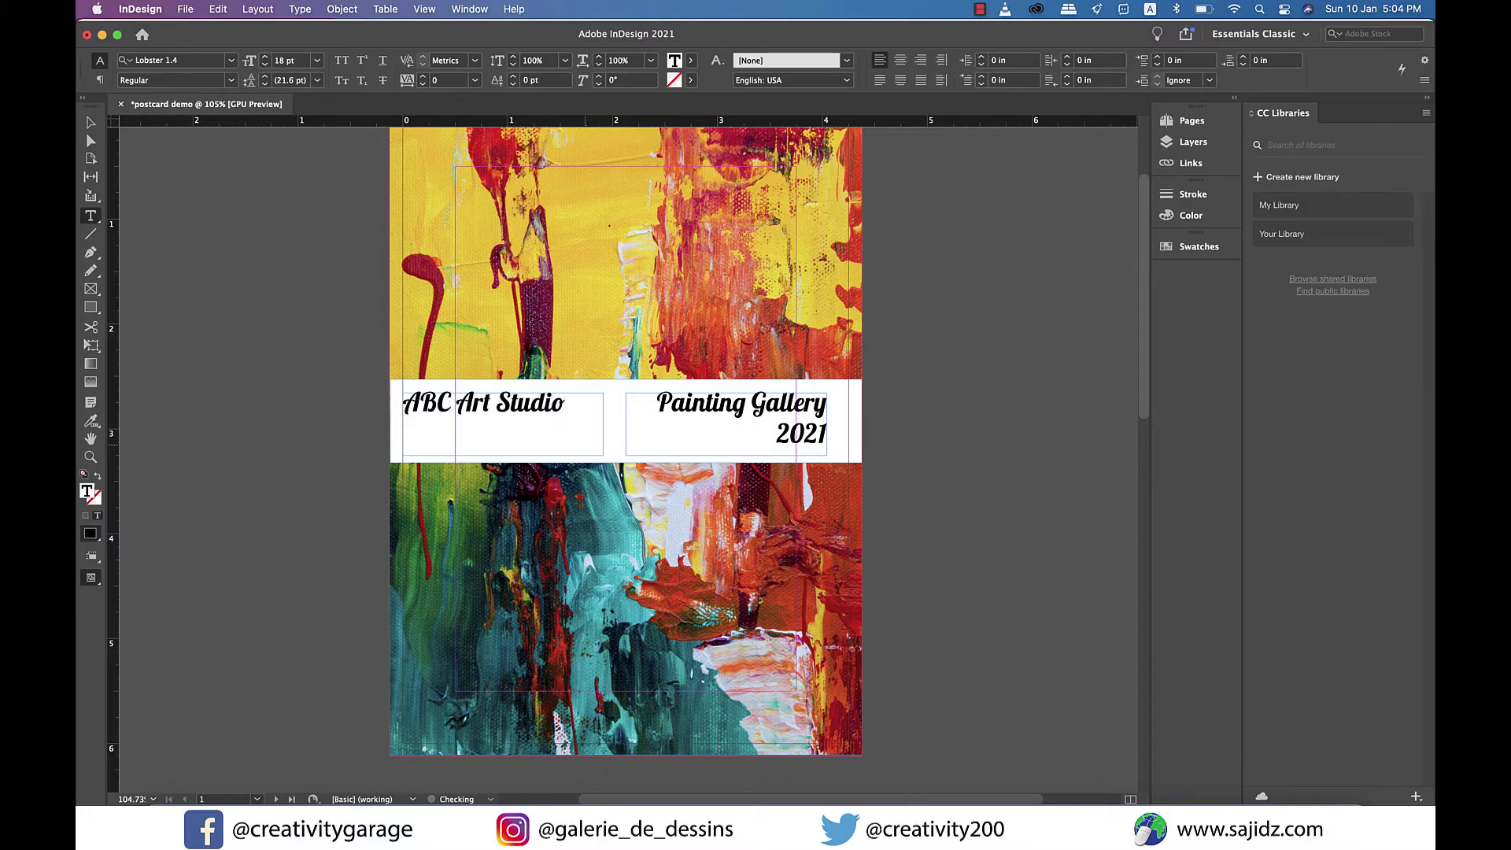
text(Chicago)
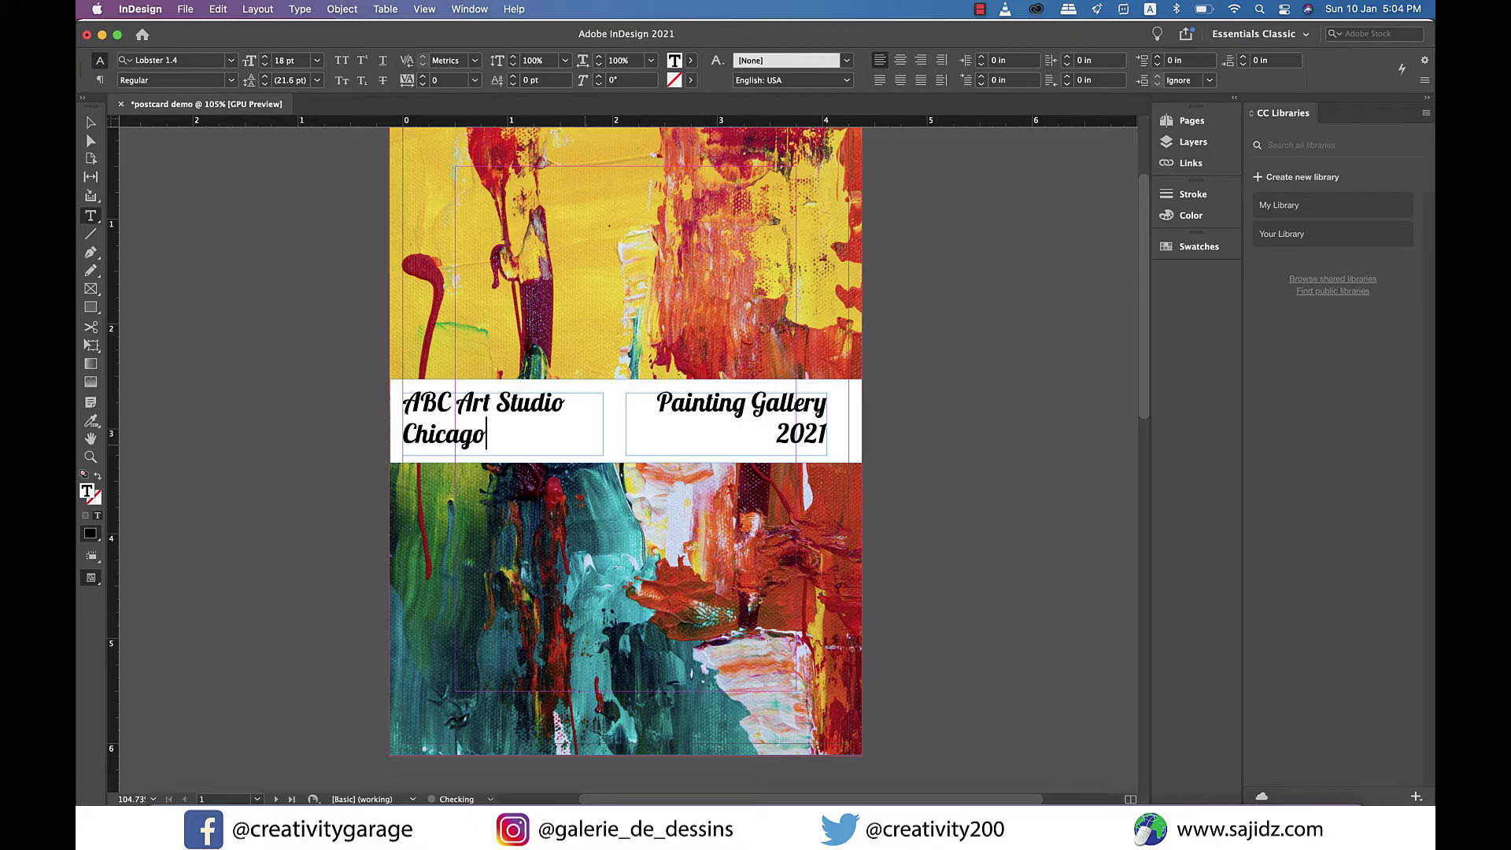
- Set the caption text in Poppins Light at 12 pt
key(super+a)
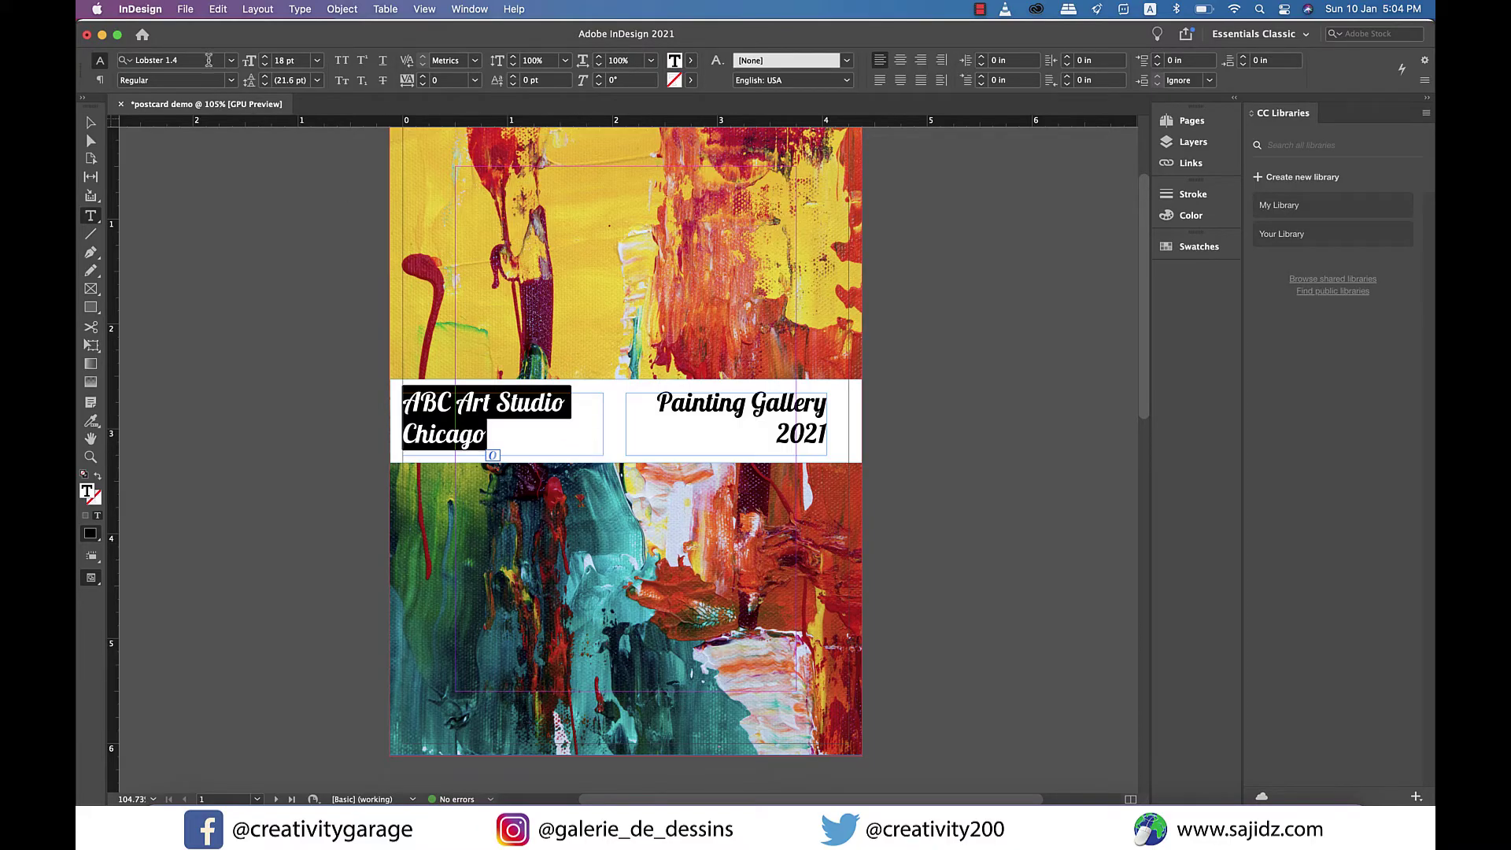
click(207, 60)
text(popp)
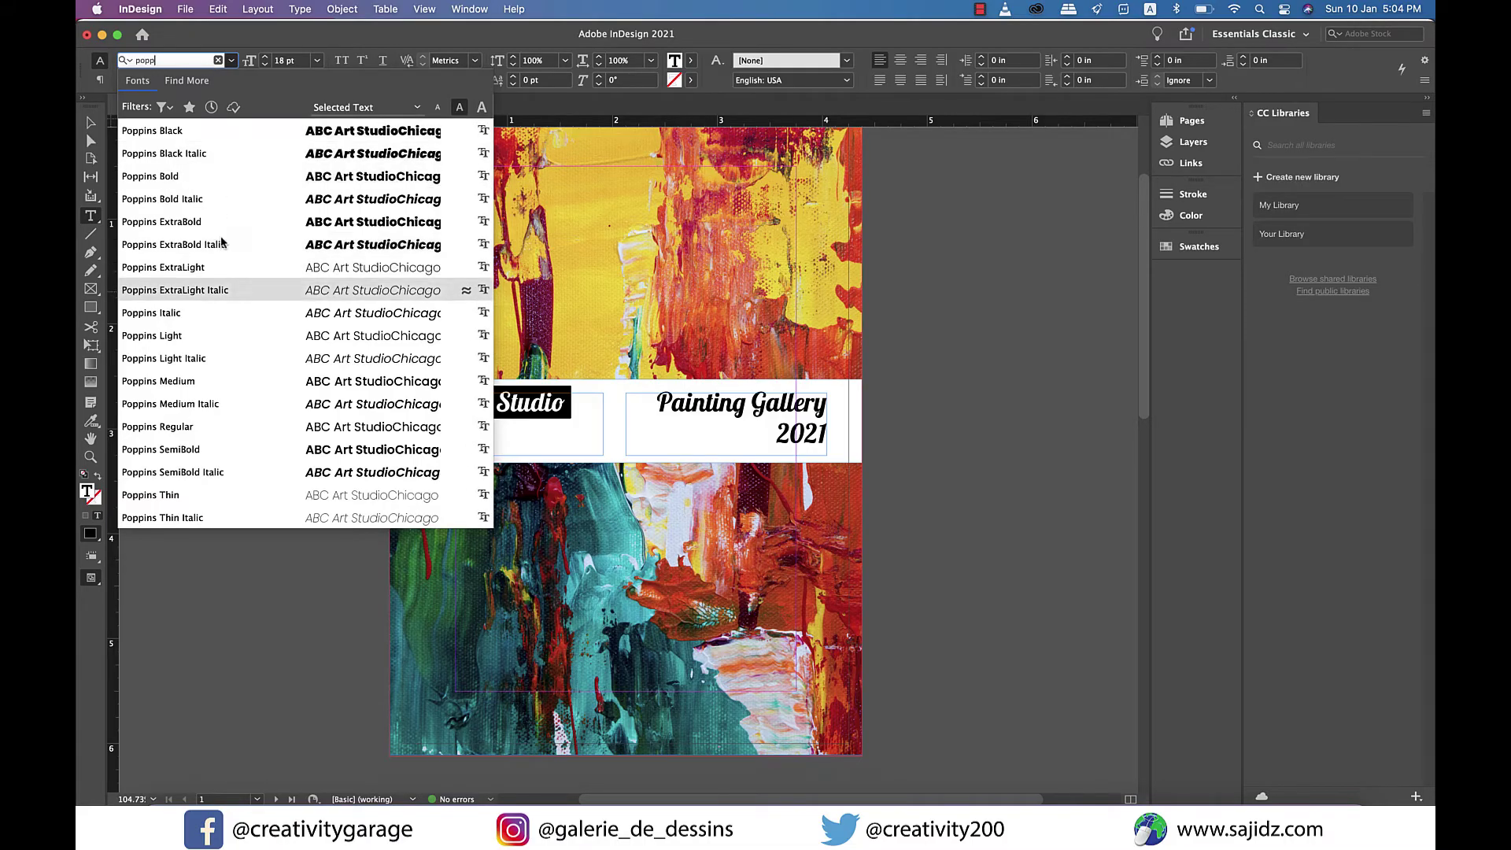
click(163, 337)
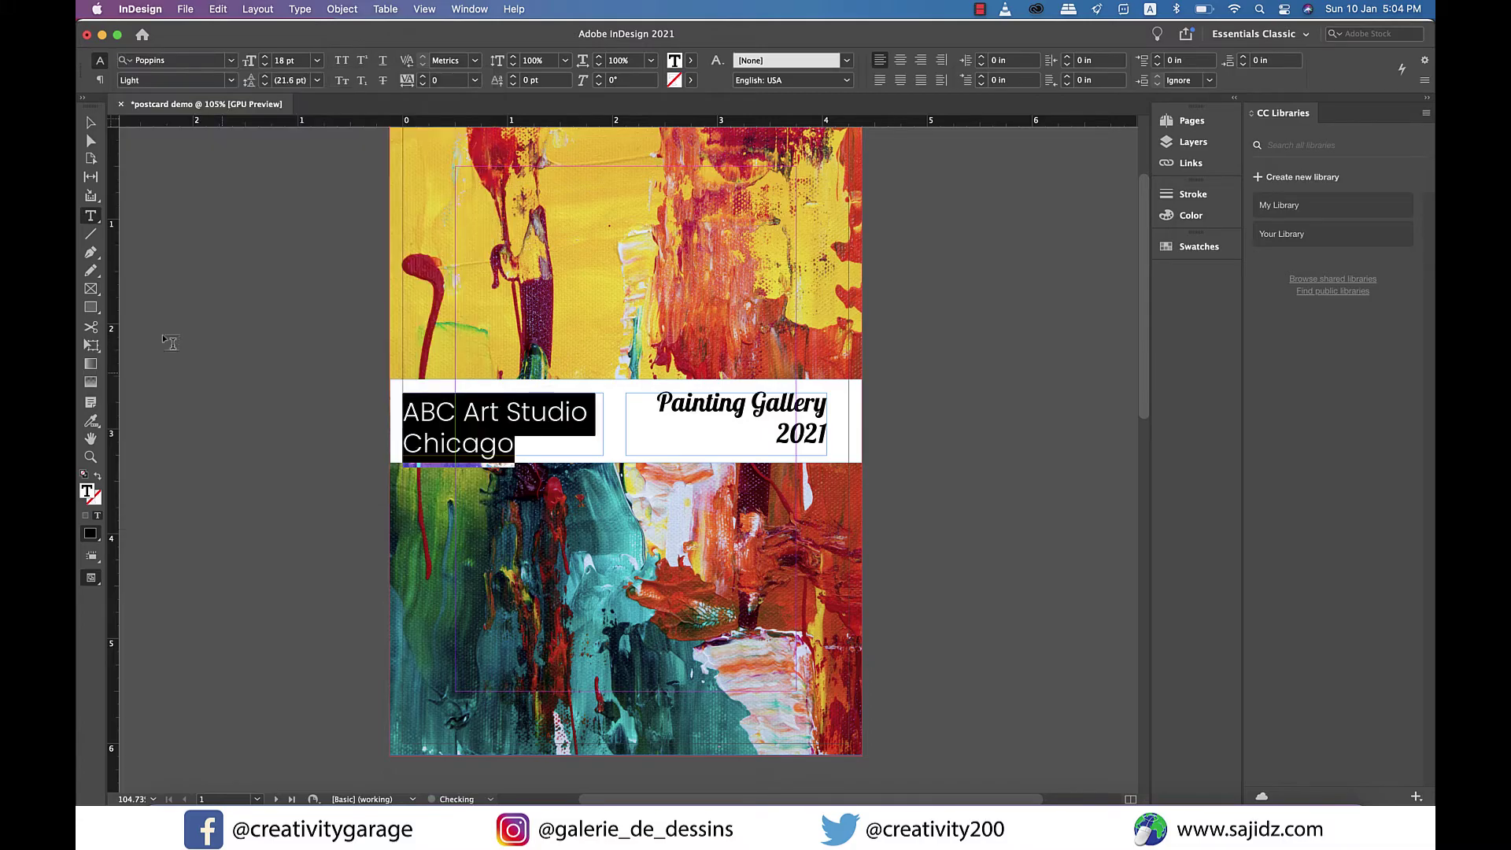
click(317, 62)
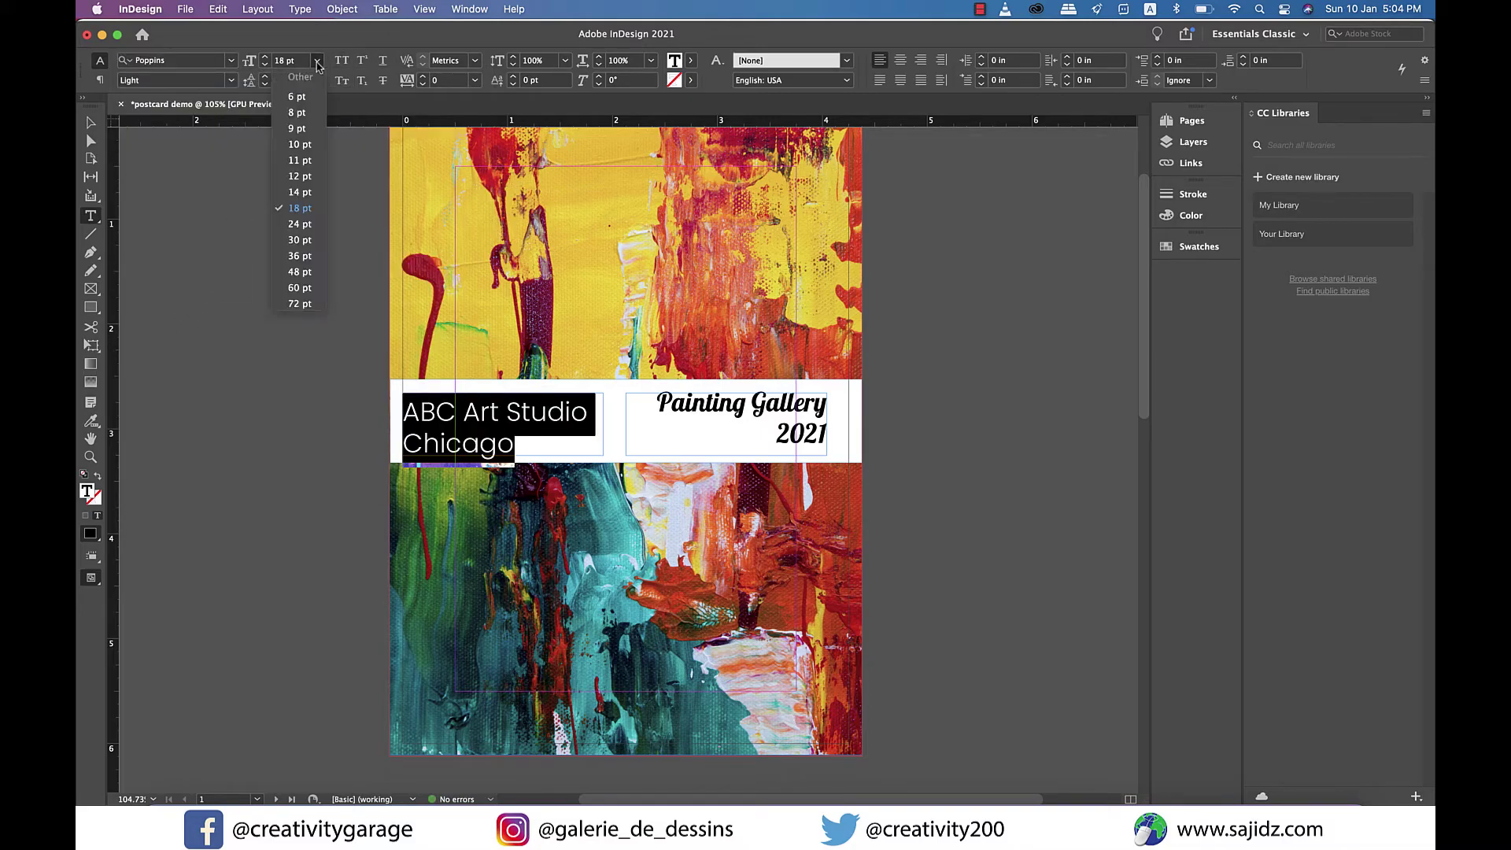
click(300, 182)
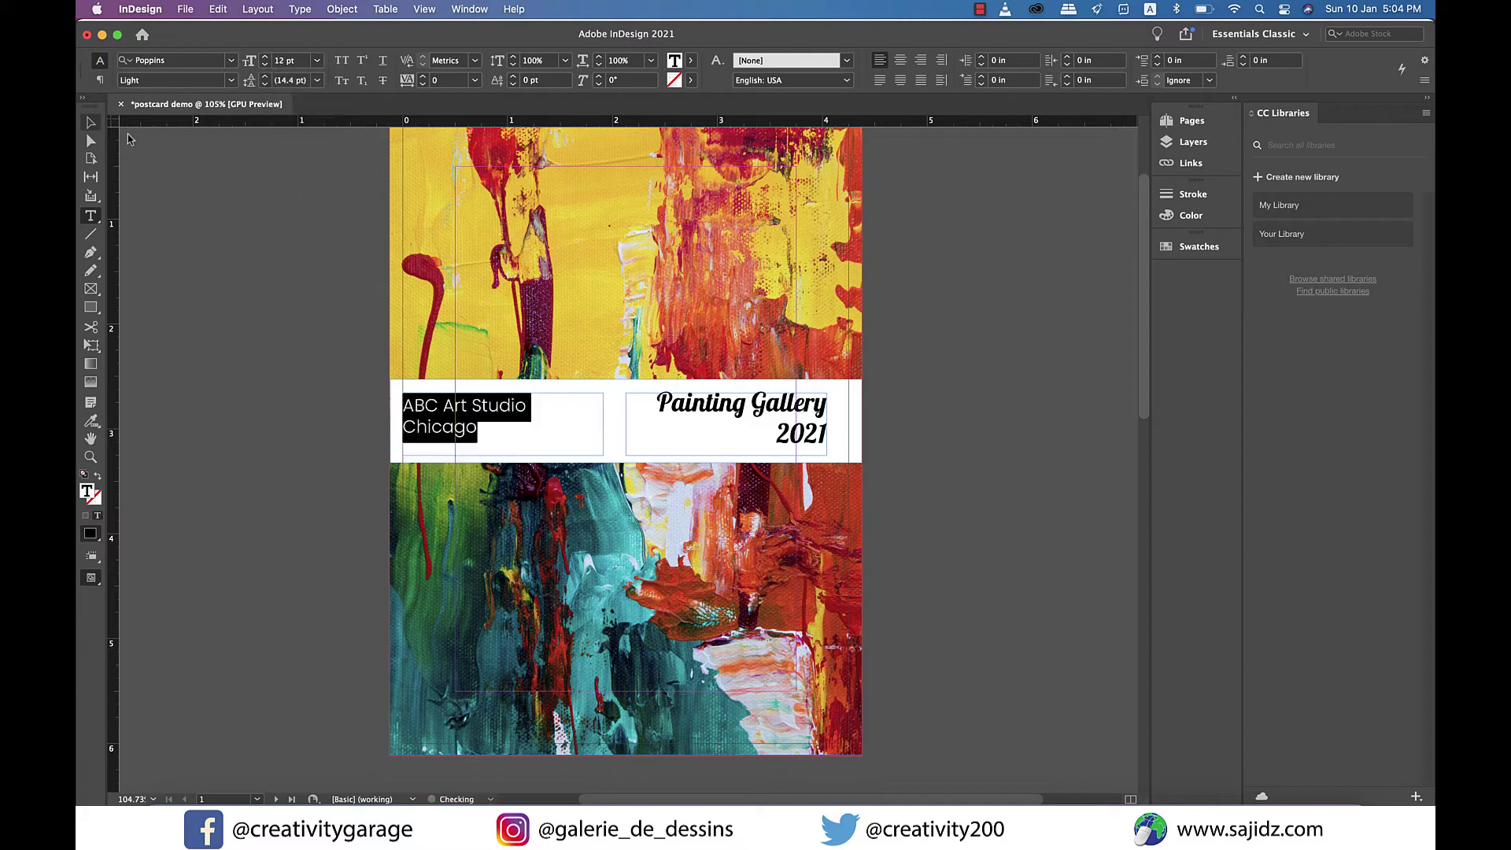
click(90, 123)
click(1029, 481)
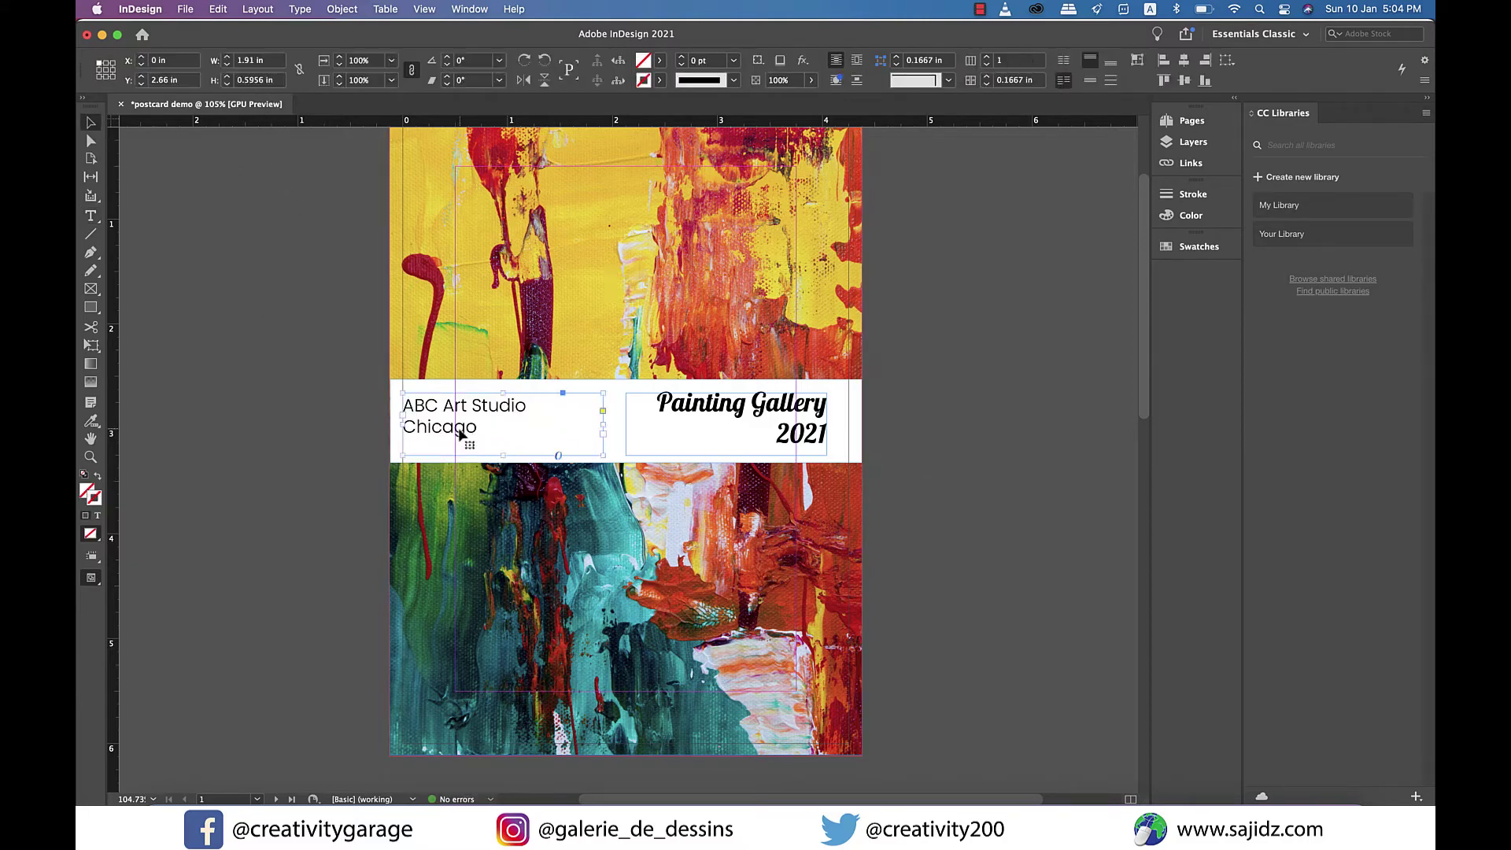
- Make the 'ABC Art Studio' line Poppins Medium
double_click(540, 406)
drag(540, 406, 331, 377)
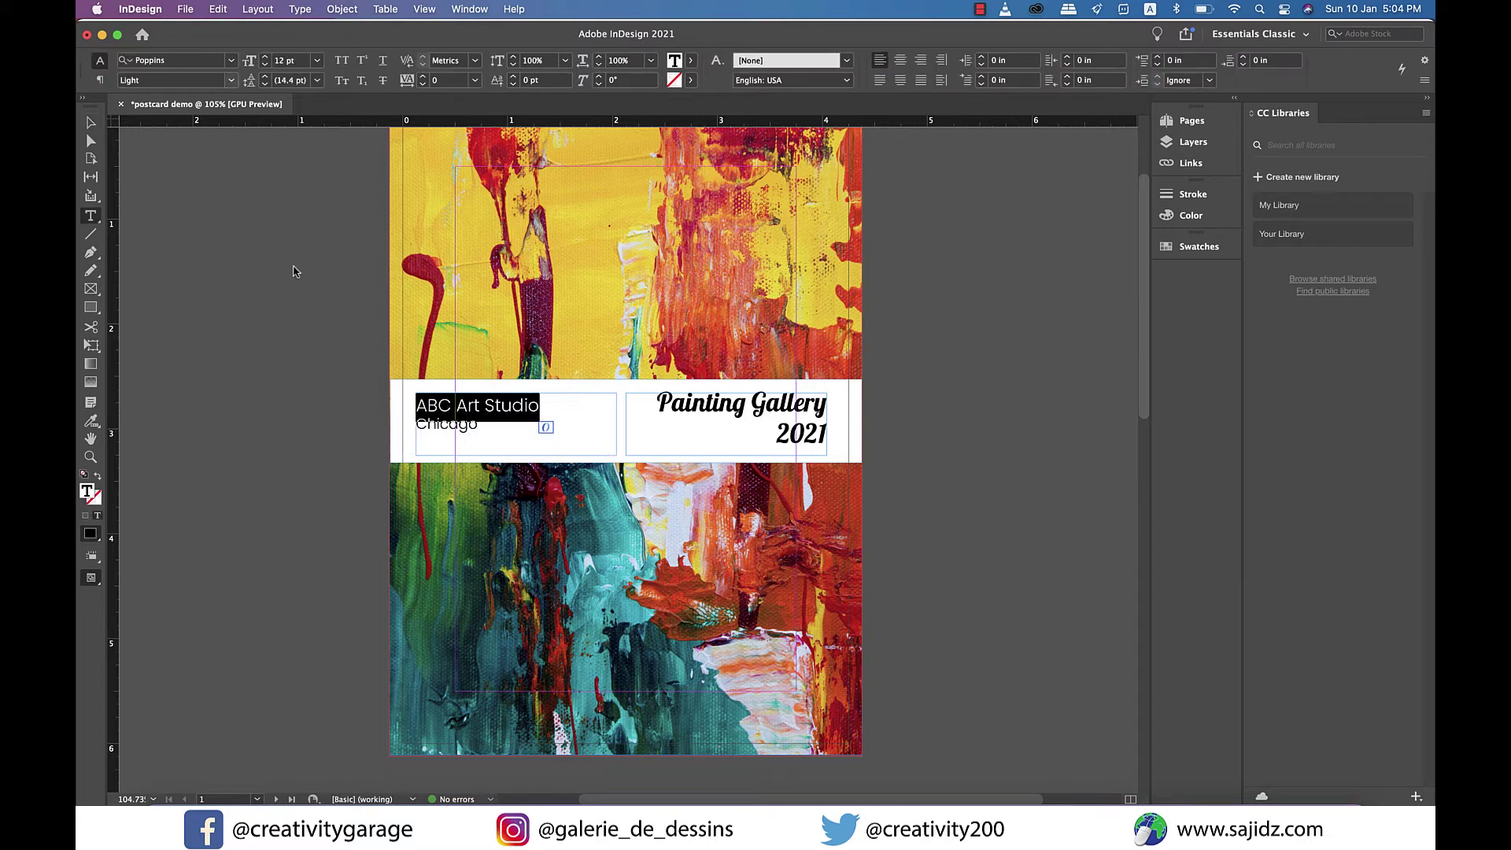
click(231, 80)
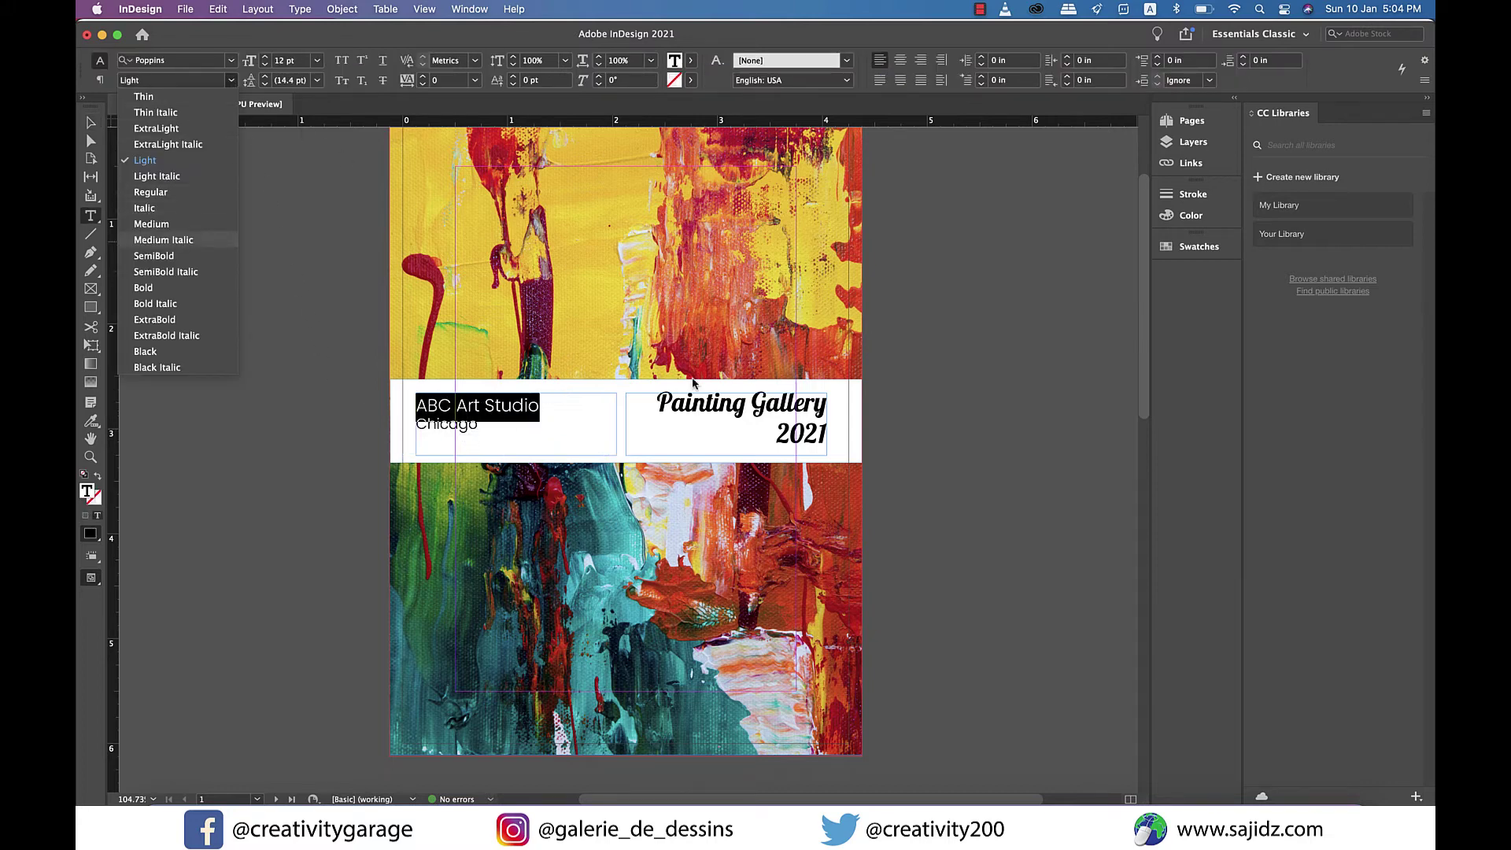
click(151, 224)
key(Escape)
click(738, 413)
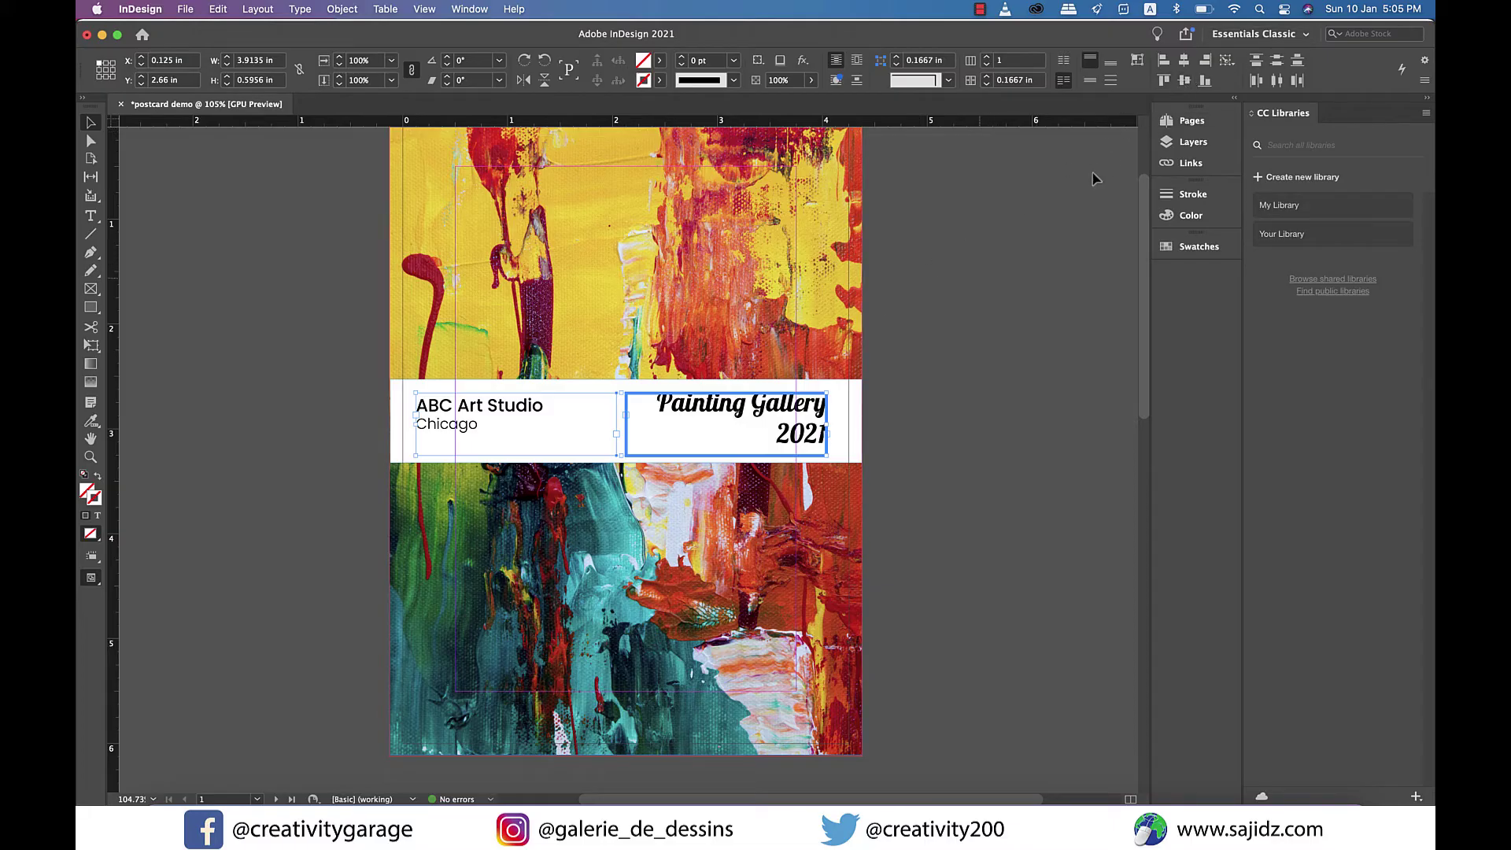
- Preview the finished front page without guides, then scroll down to page 2
click(950, 326)
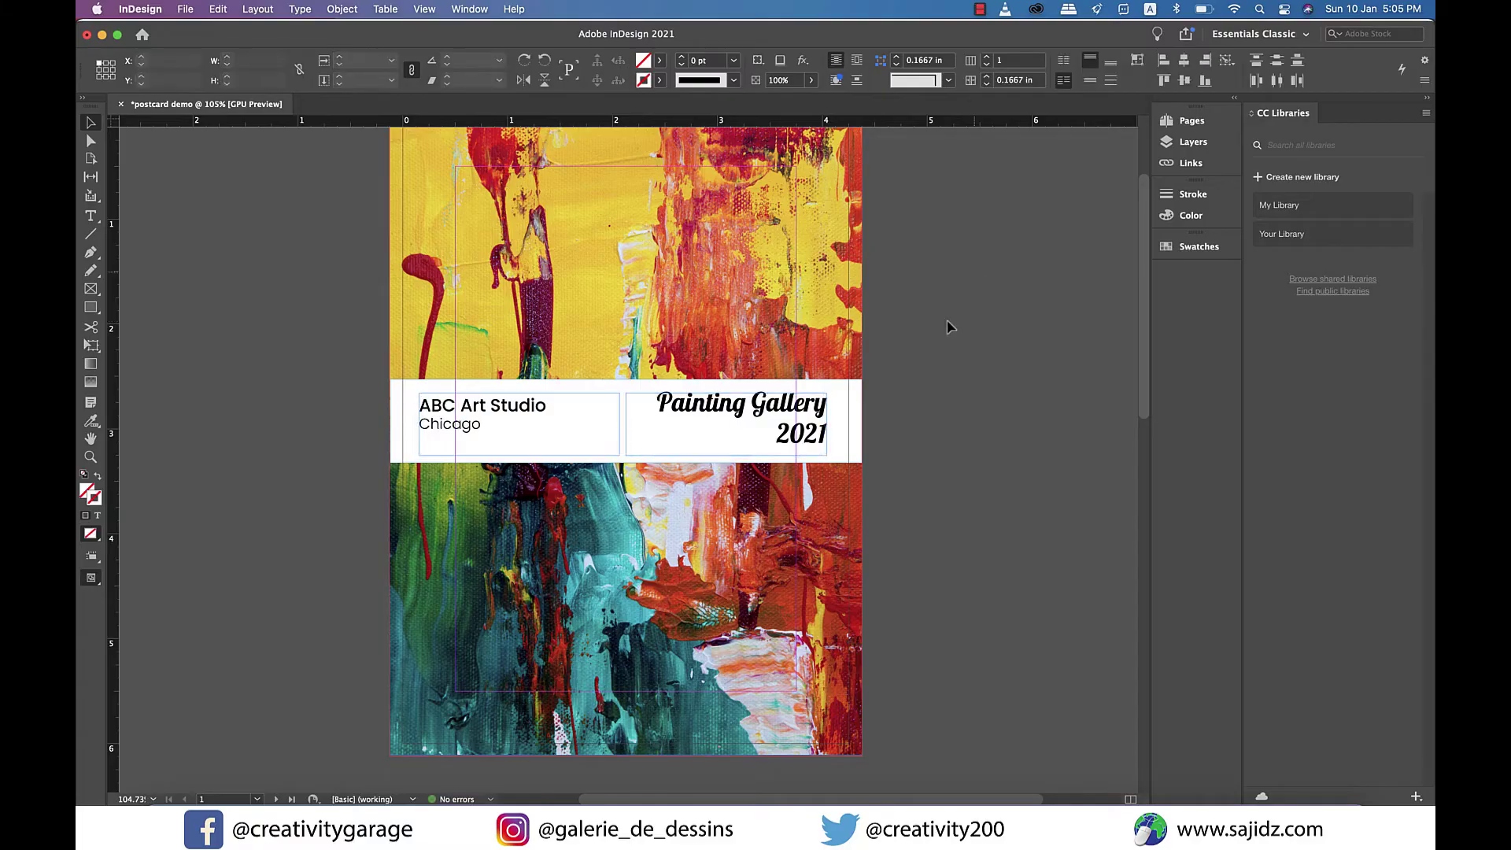
key(w)
scroll(950, 326, up, 1)
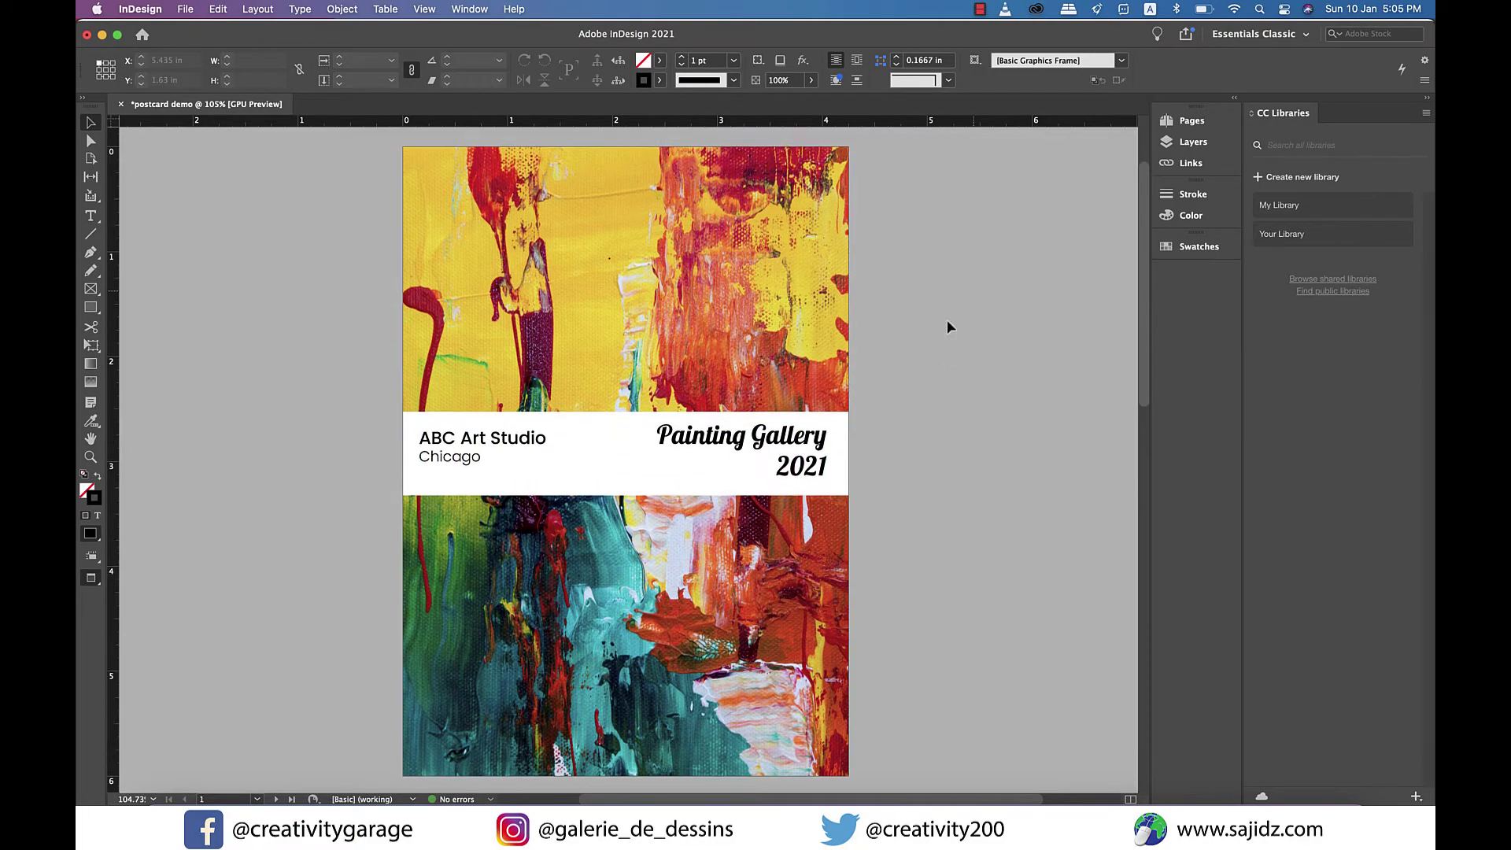
scroll(947, 319, down, 1)
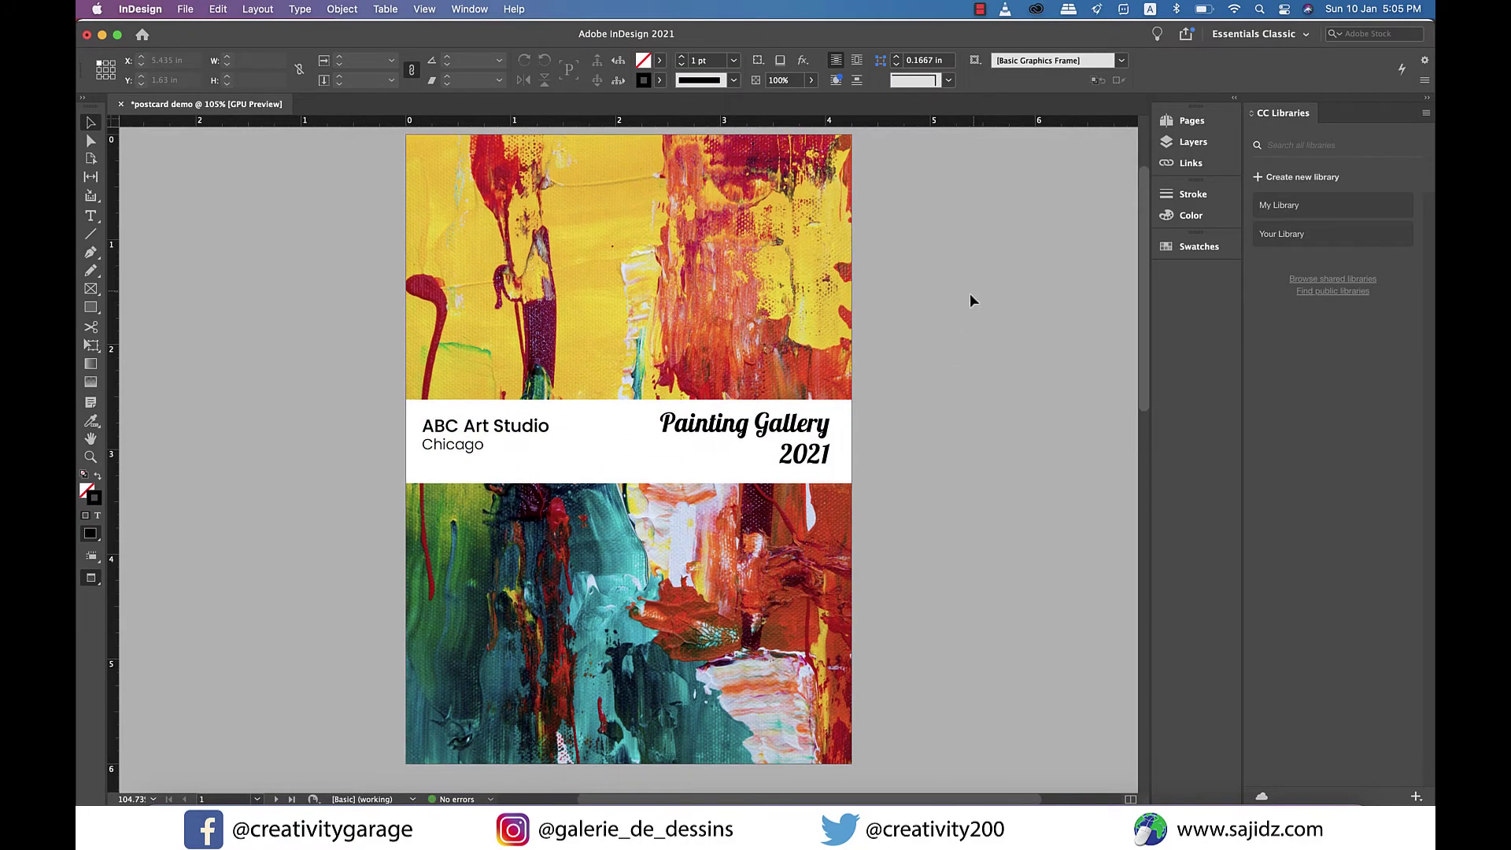
key(w)
scroll(948, 461, down, 10)
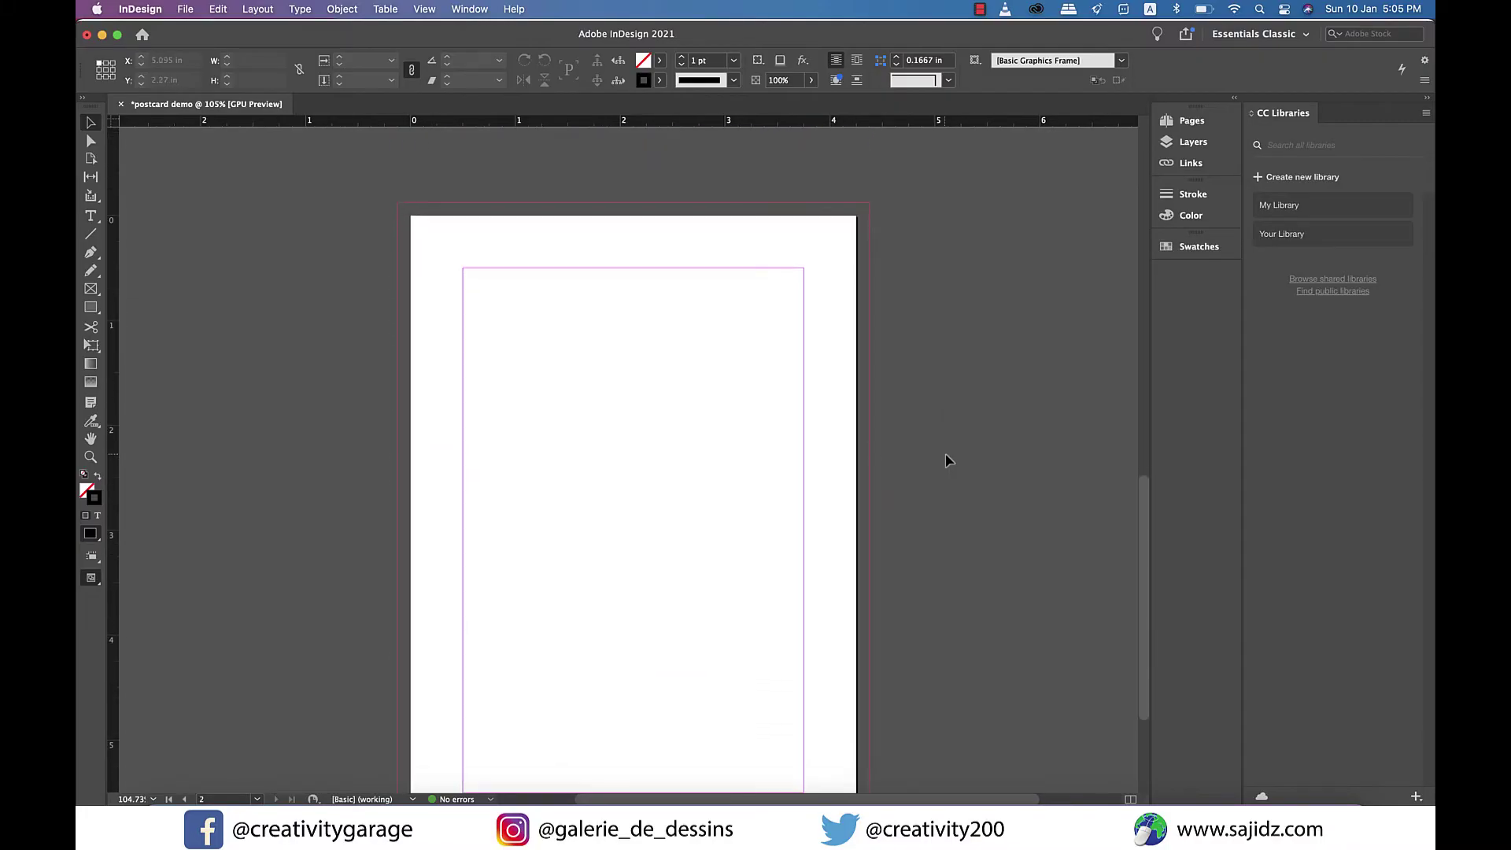
scroll(798, 439, down, 1)
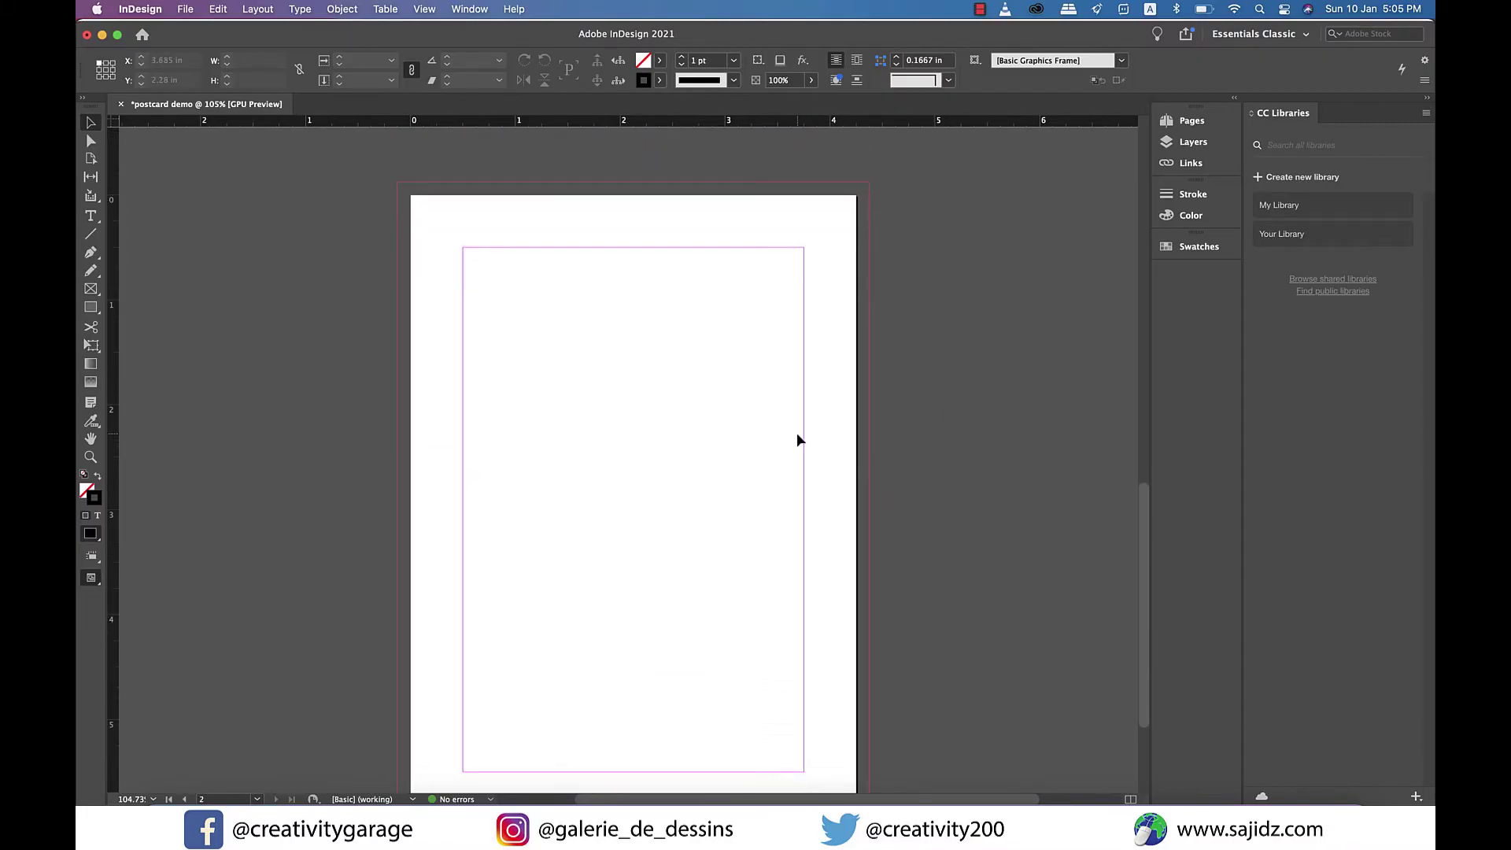
- Rotate page 2's spread view 90° clockwise from the Pages panel
click(1186, 125)
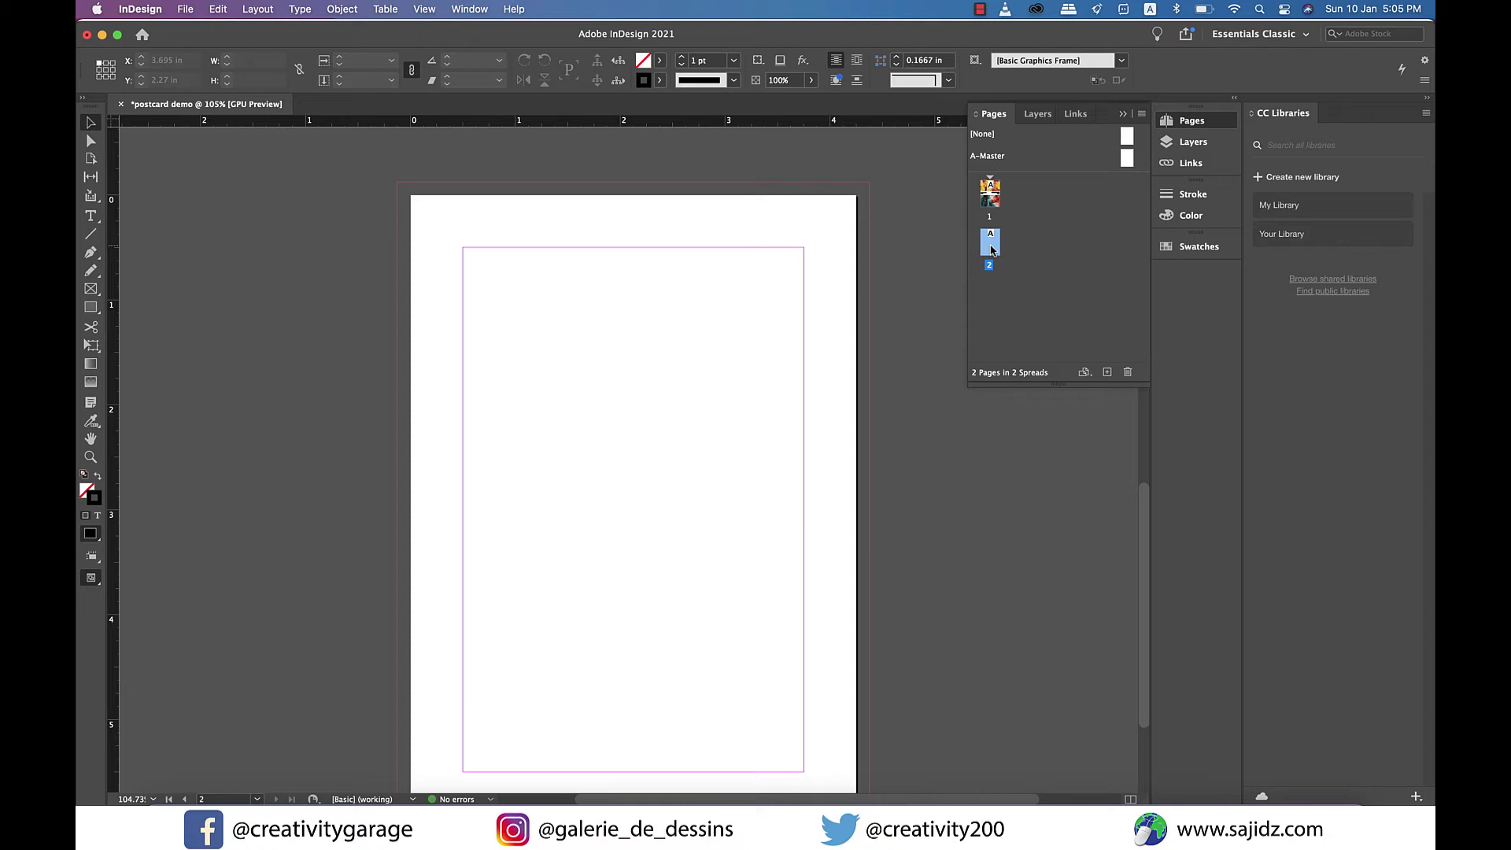
right_click(991, 250)
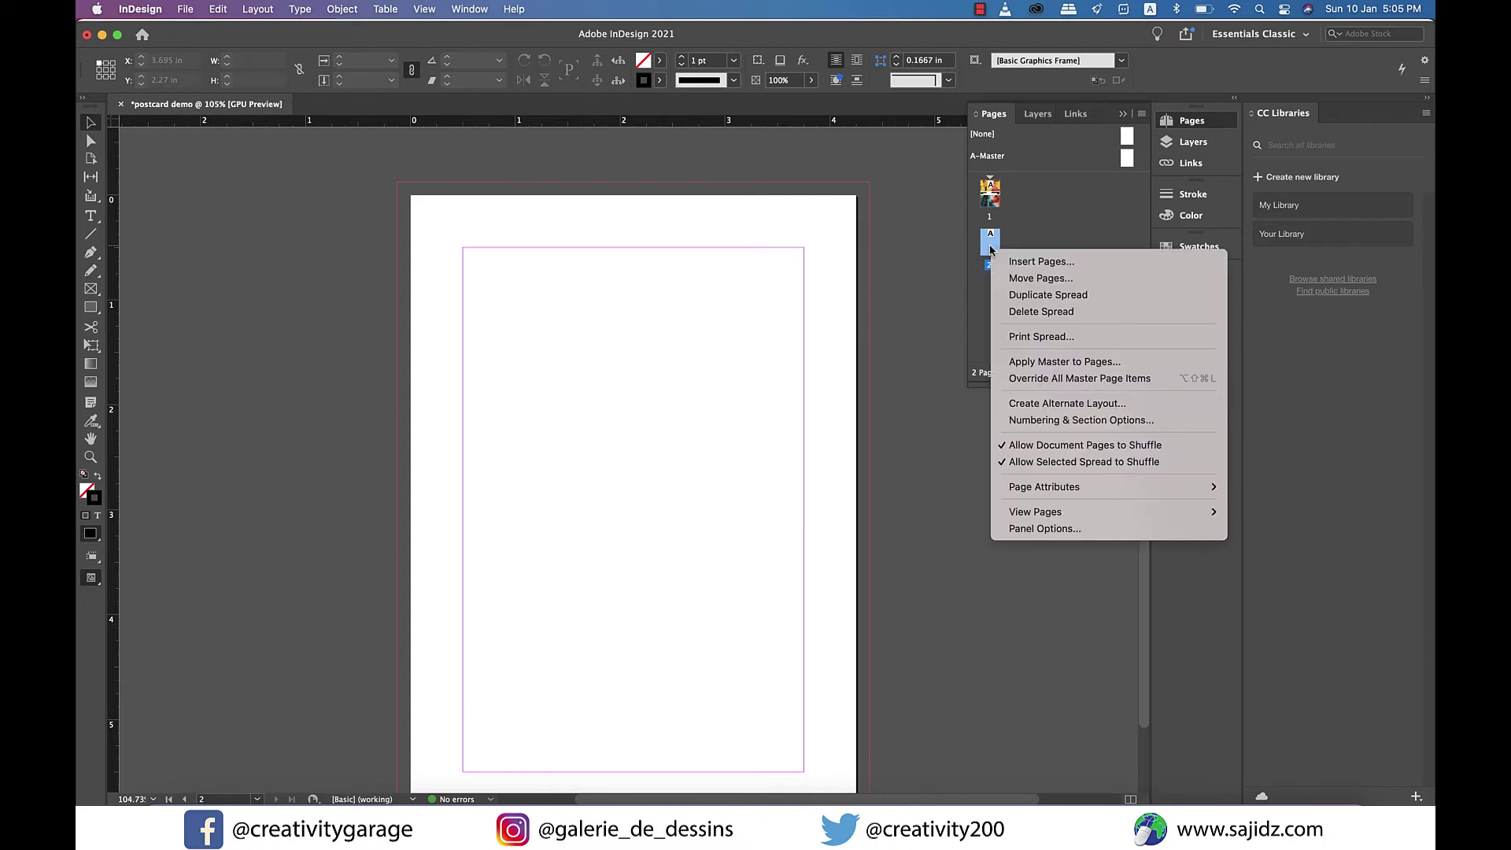
mouse_move(1181, 486)
mouse_move(1293, 496)
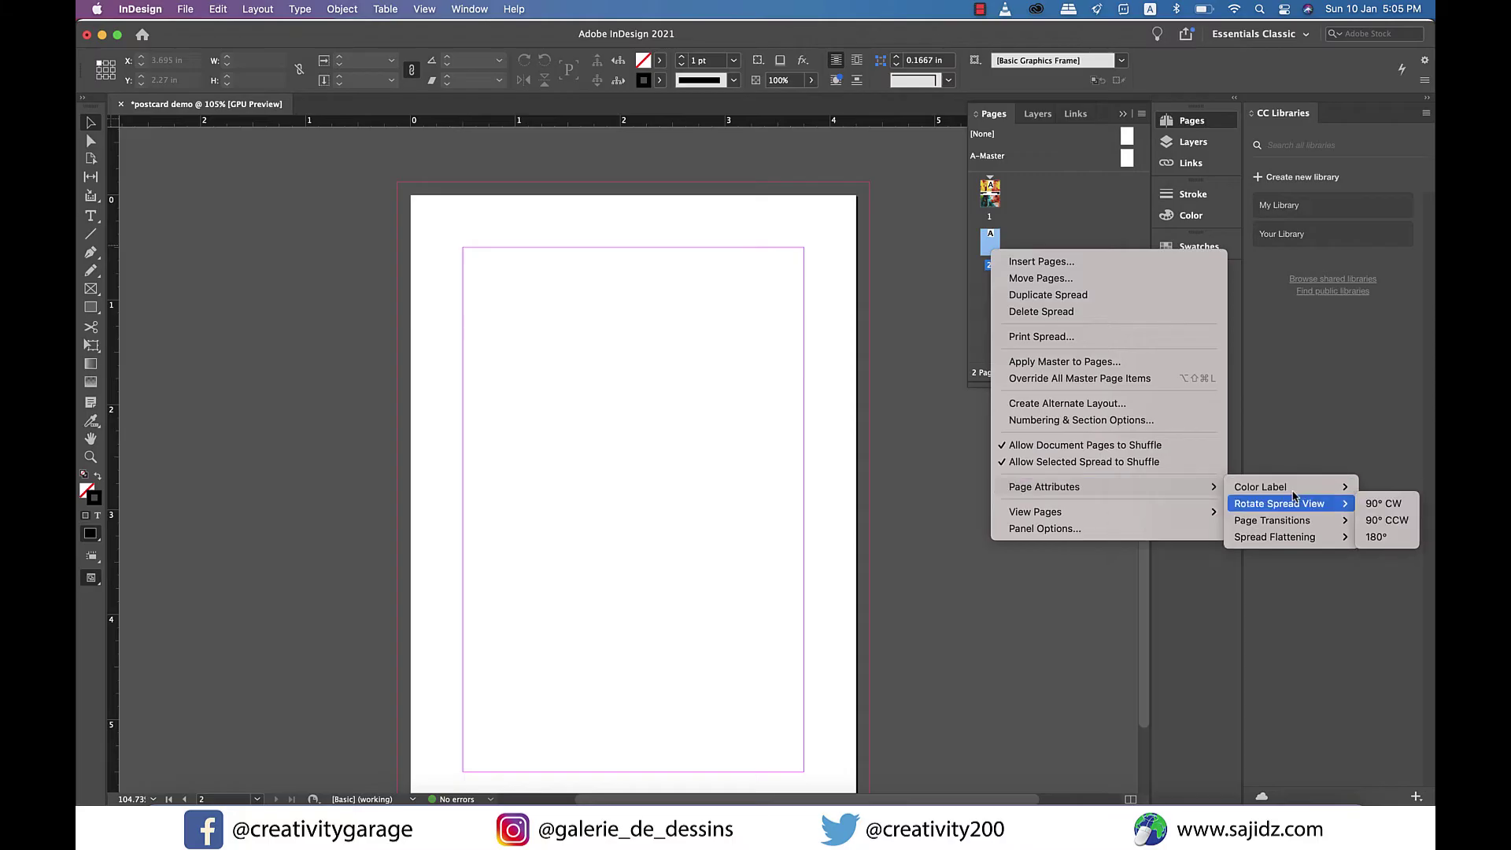
click(1382, 503)
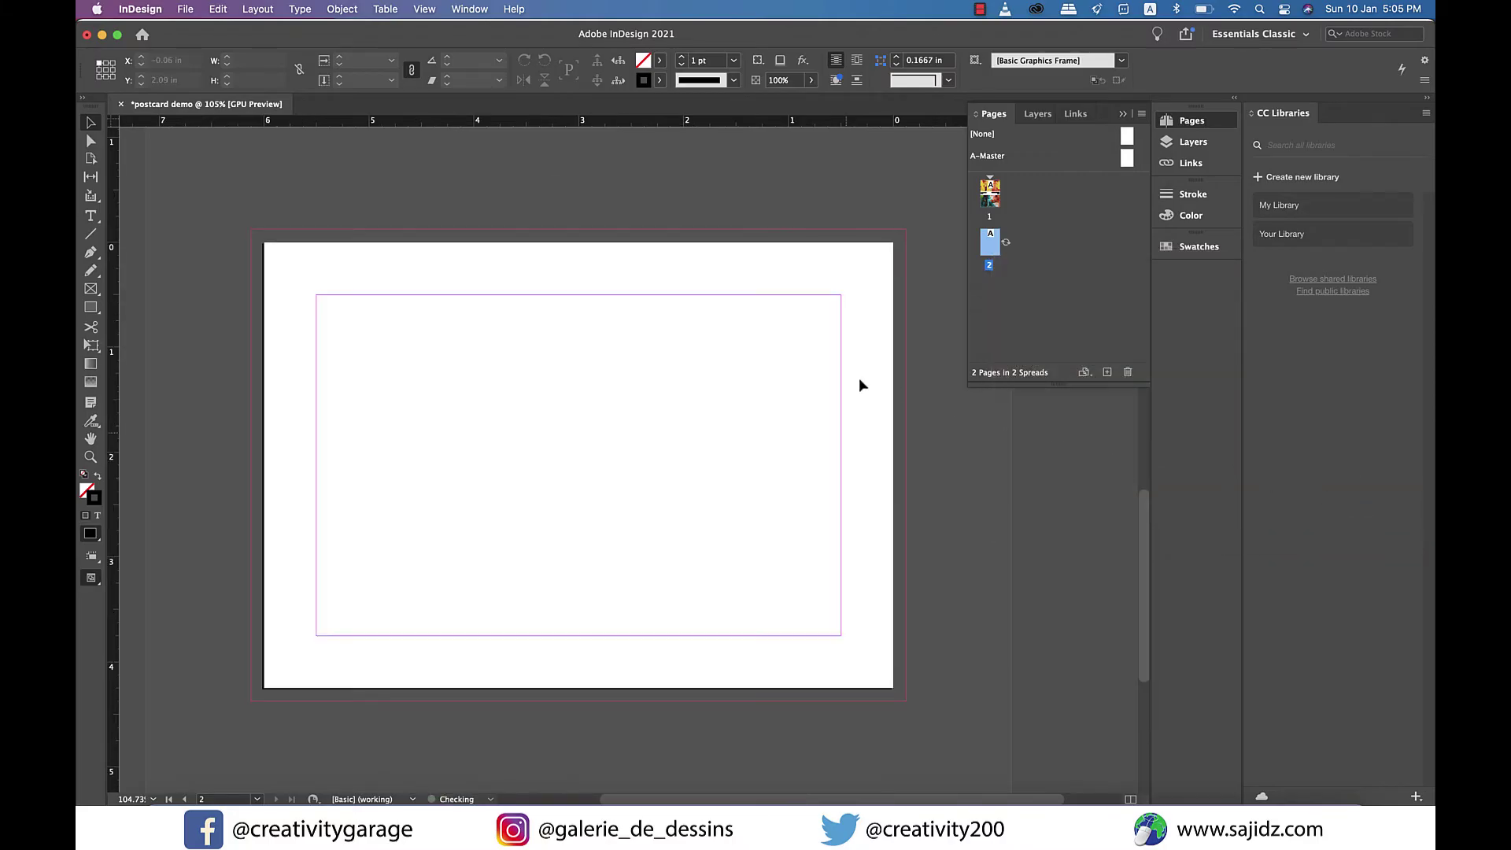
- Copy the front painting and paste it in place on page 2, nudged to the bleed edge
scroll(677, 333, up, 5)
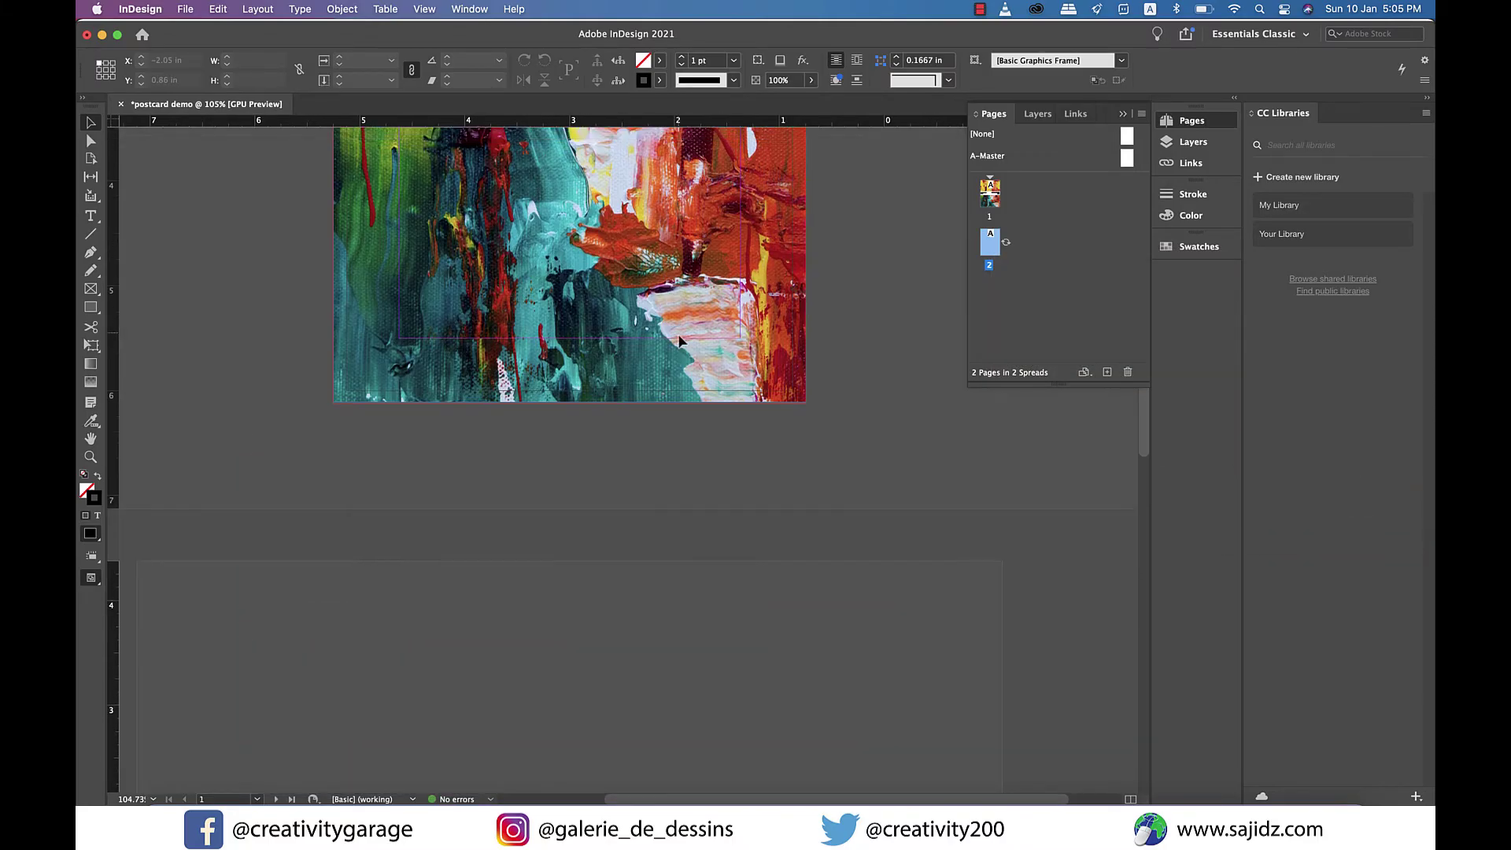
click(792, 428)
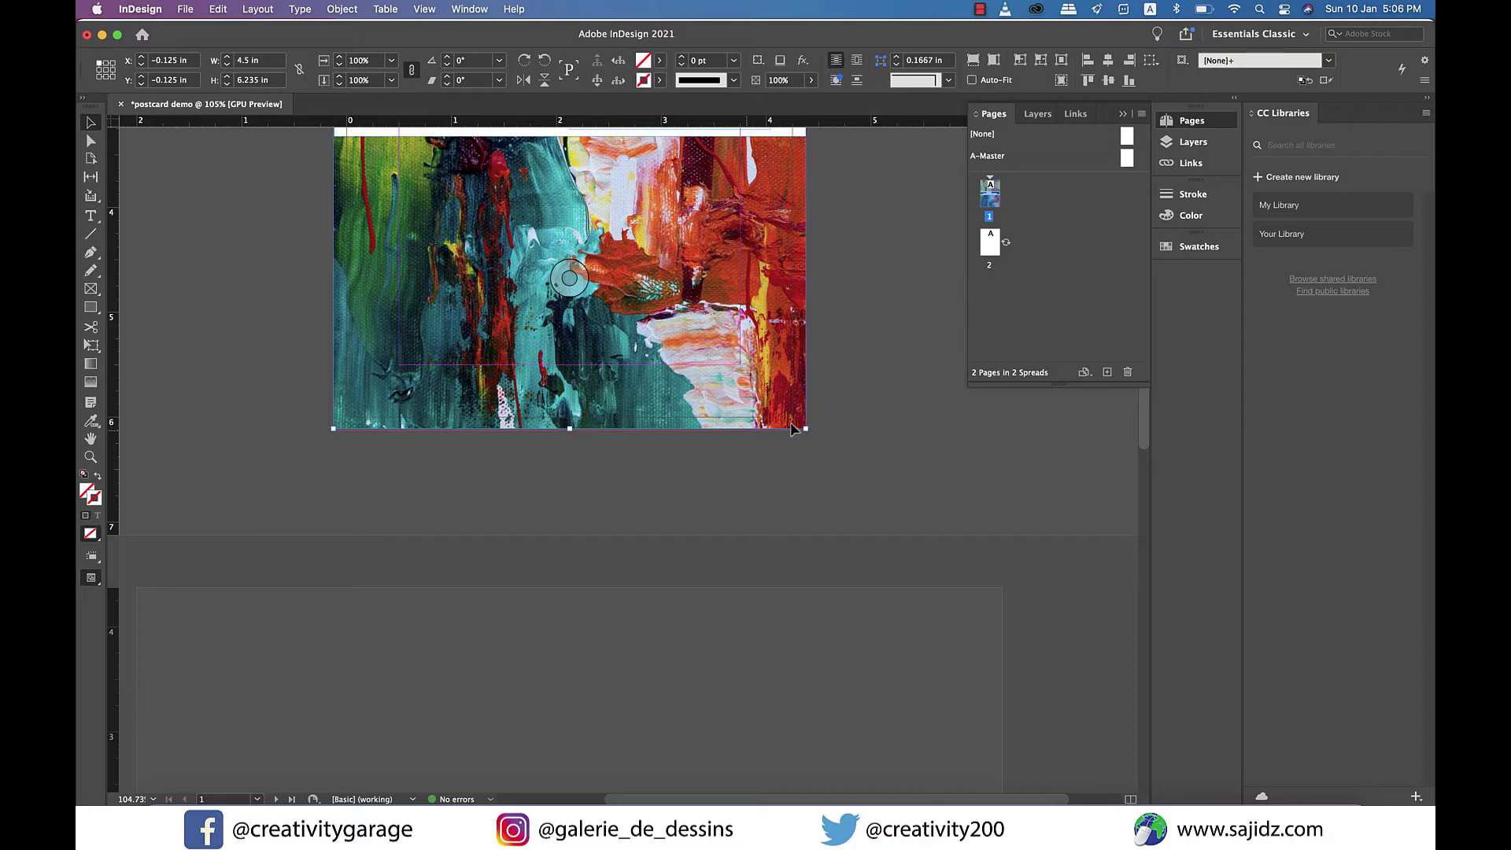
scroll(739, 432, down, 10)
scroll(739, 432, up, 5)
key(super+alt+shift+v)
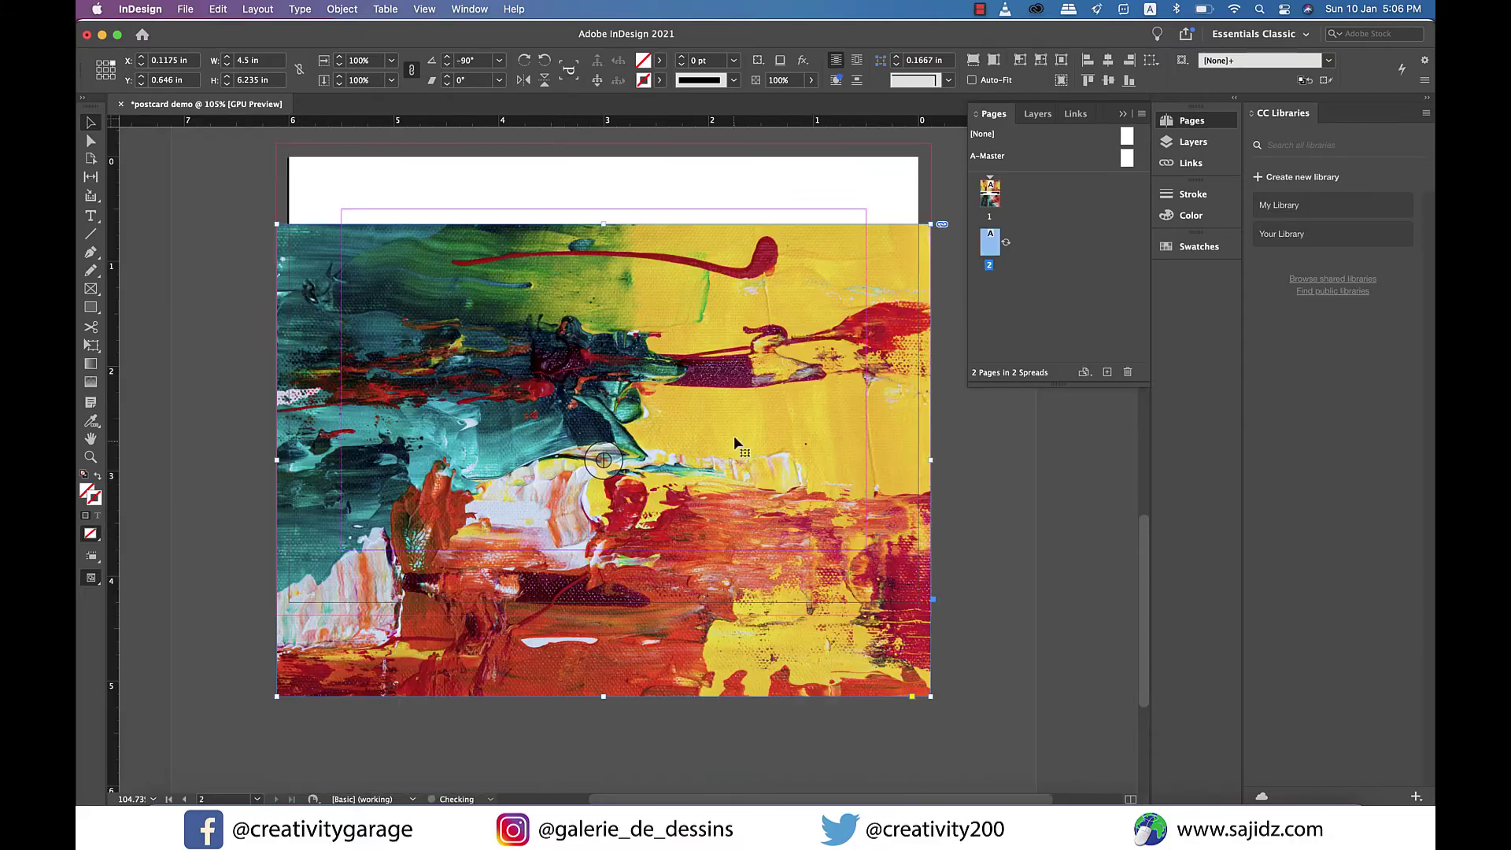
drag(739, 433, 741, 440)
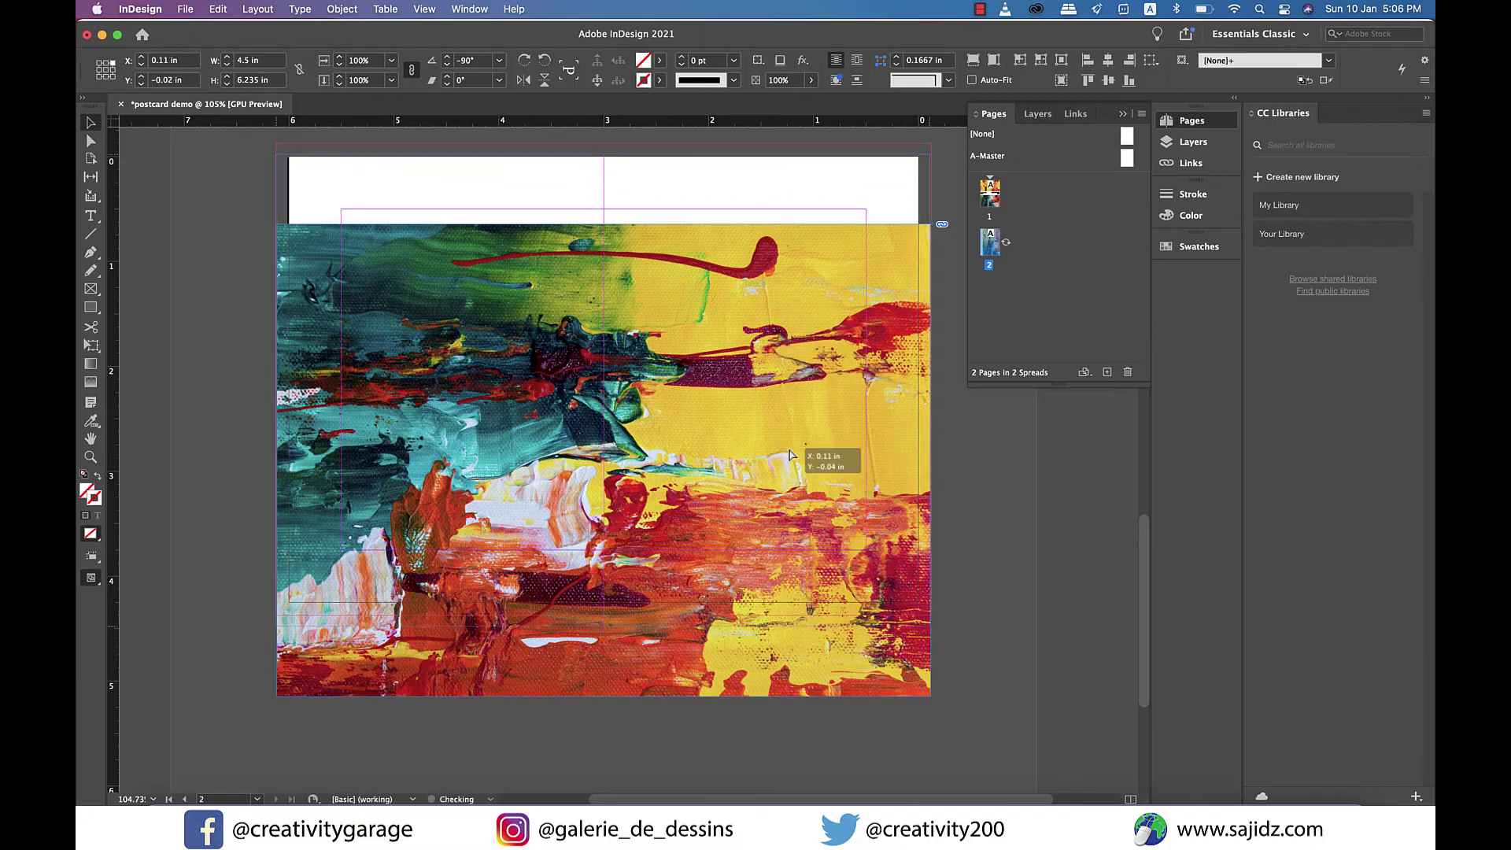
click(1012, 522)
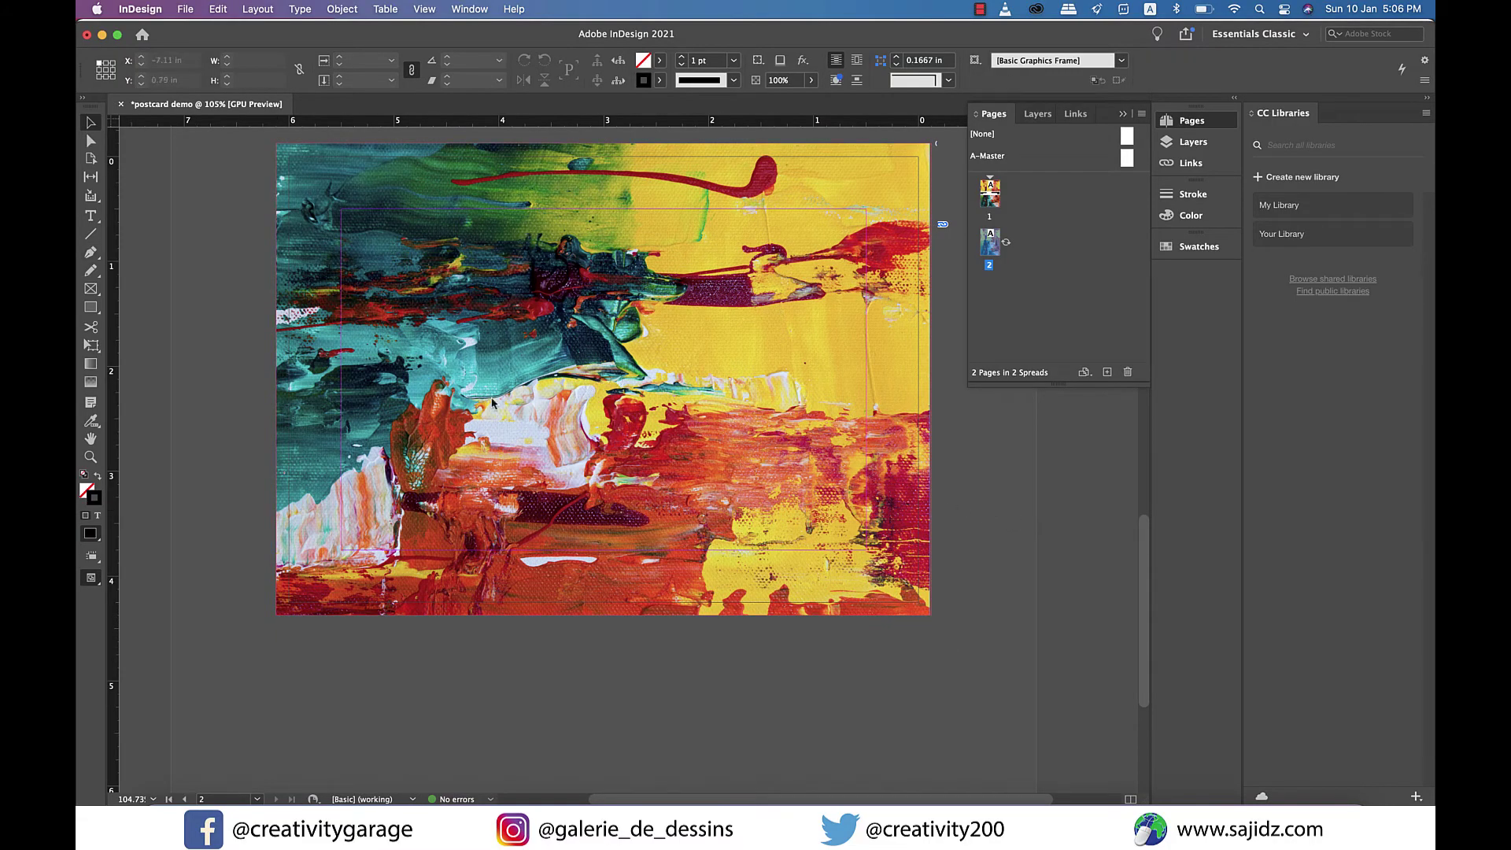
click(91, 309)
- Draw a 5.8 × 3.975 in panel over the painting with Paper fill and no stroke
drag(304, 169, 905, 586)
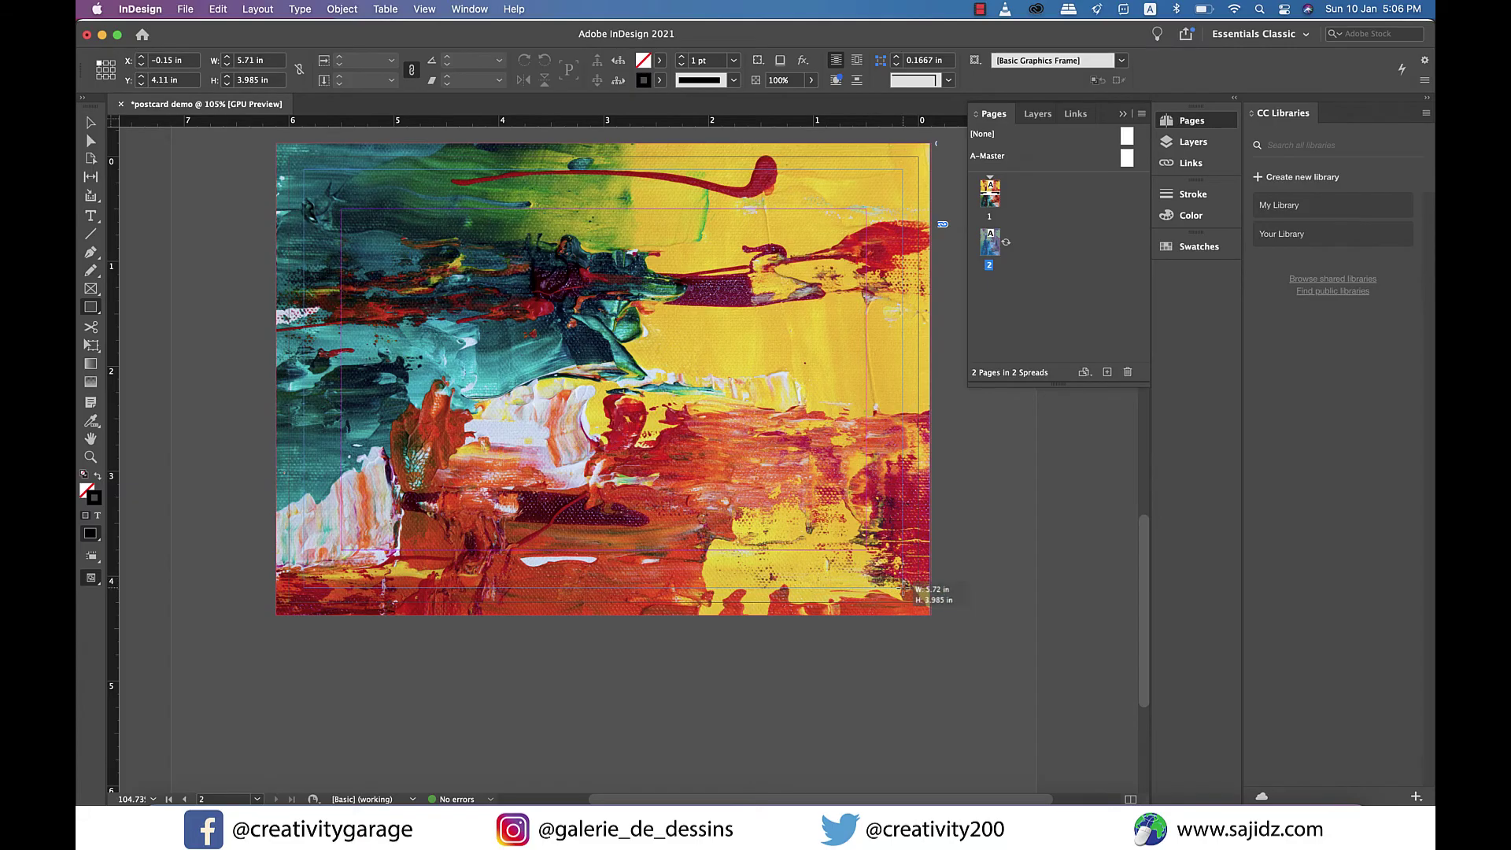
drag(905, 587, 912, 587)
click(660, 60)
click(513, 140)
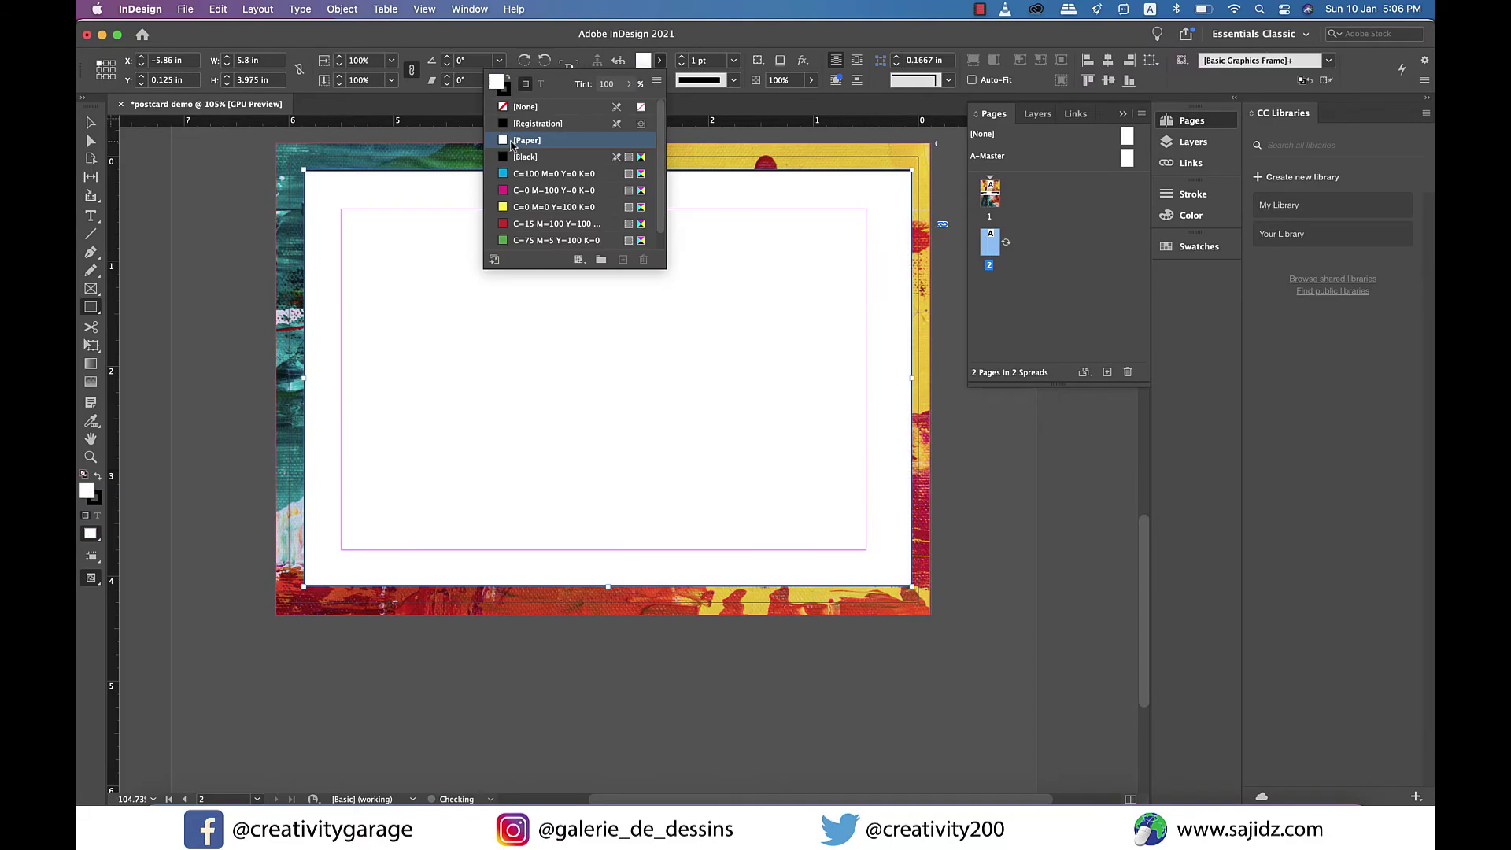
click(674, 76)
click(660, 80)
click(524, 126)
- Centre the panel horizontally and vertically on the painting, then preview without guides
key(v)
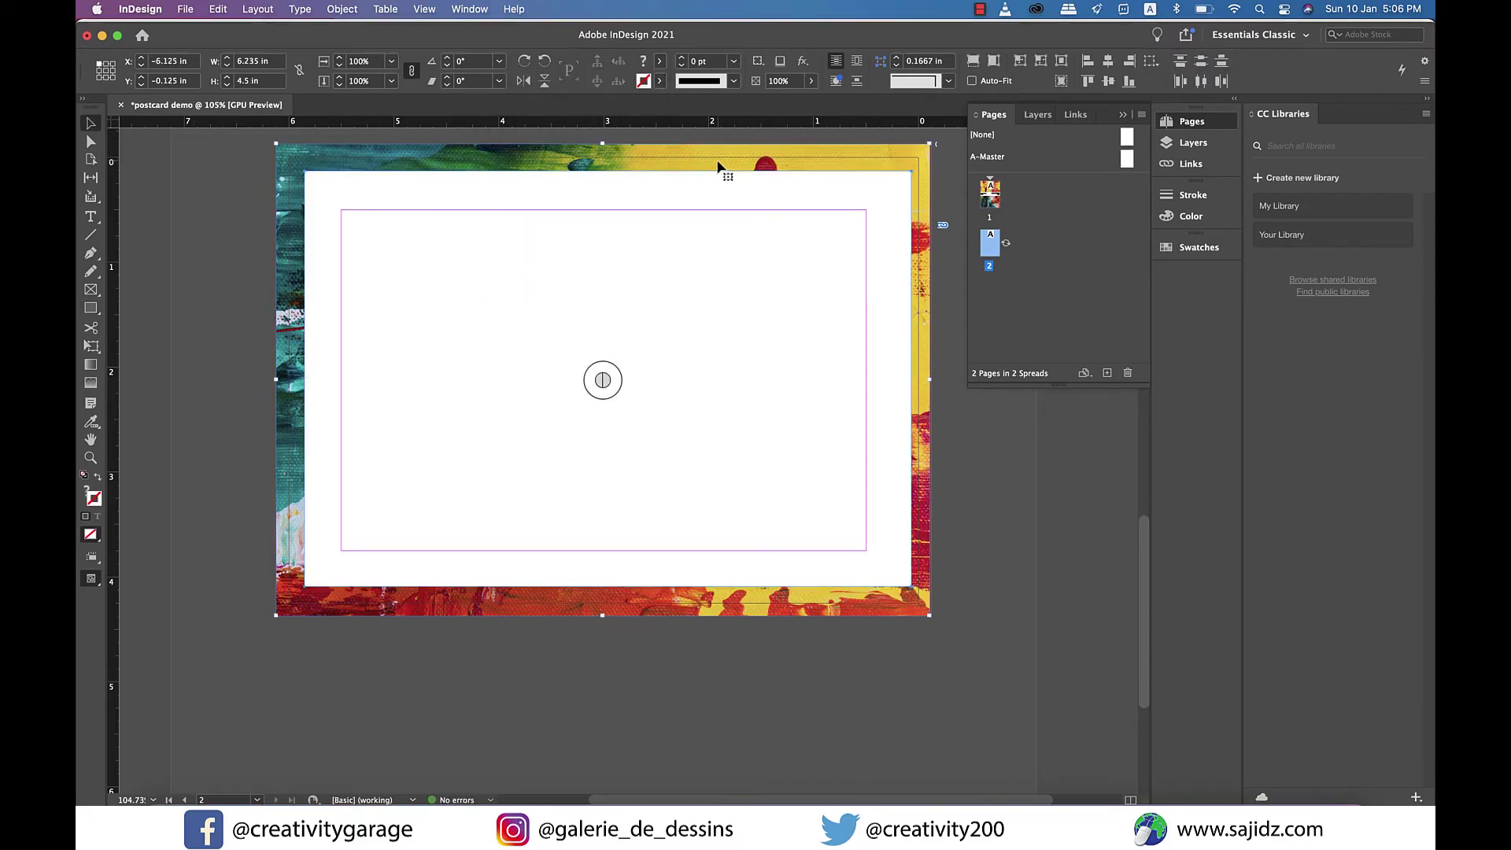
click(718, 166)
click(1108, 61)
click(1108, 82)
key(super+shift+a)
key(w)
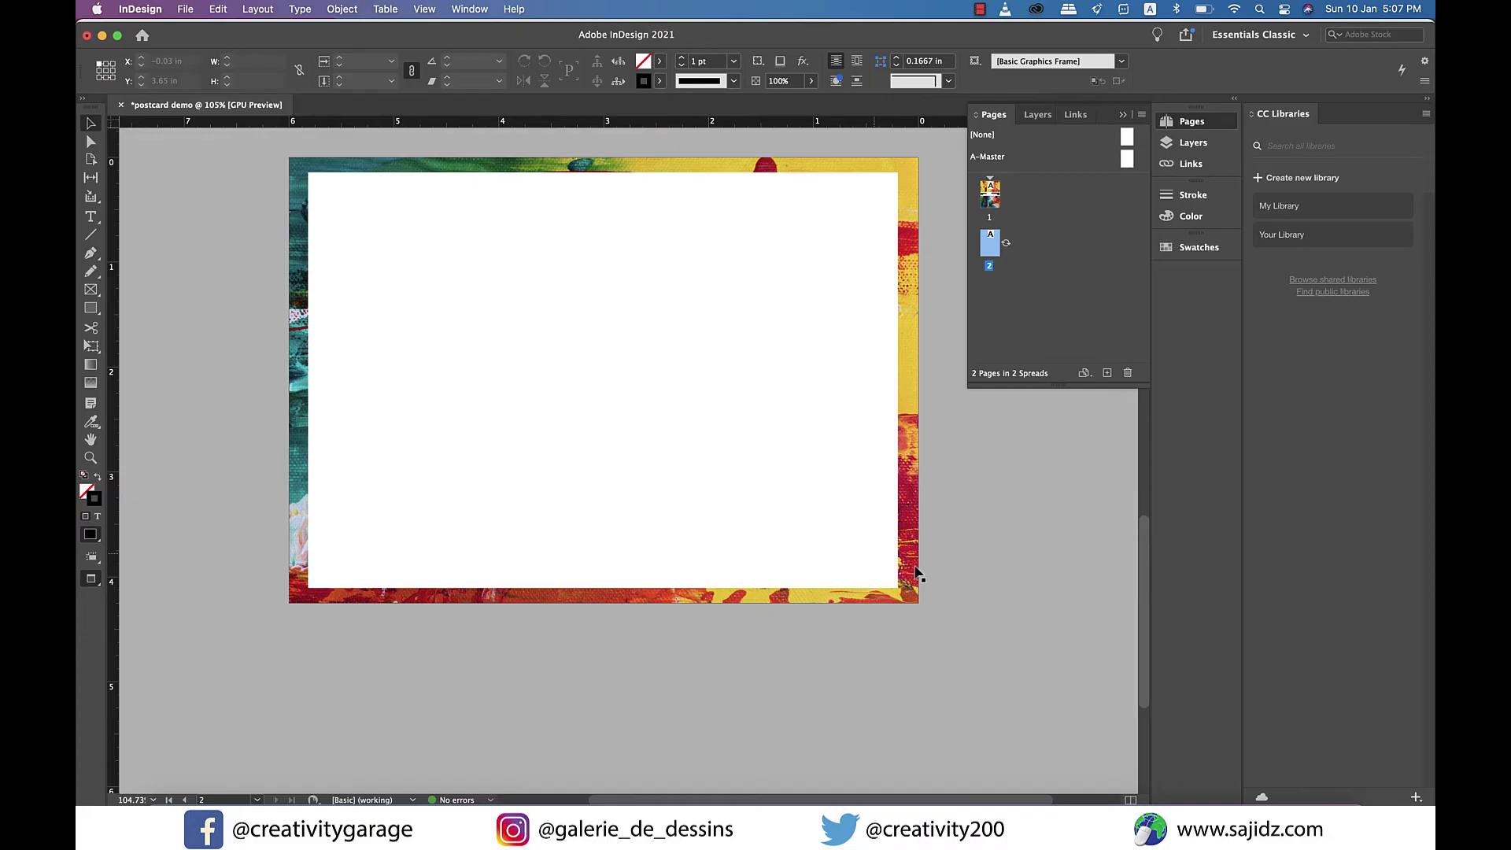
- Add a vertical guide at the panel's centre and draw a 2.58 in, 1 pt line along it
key(w)
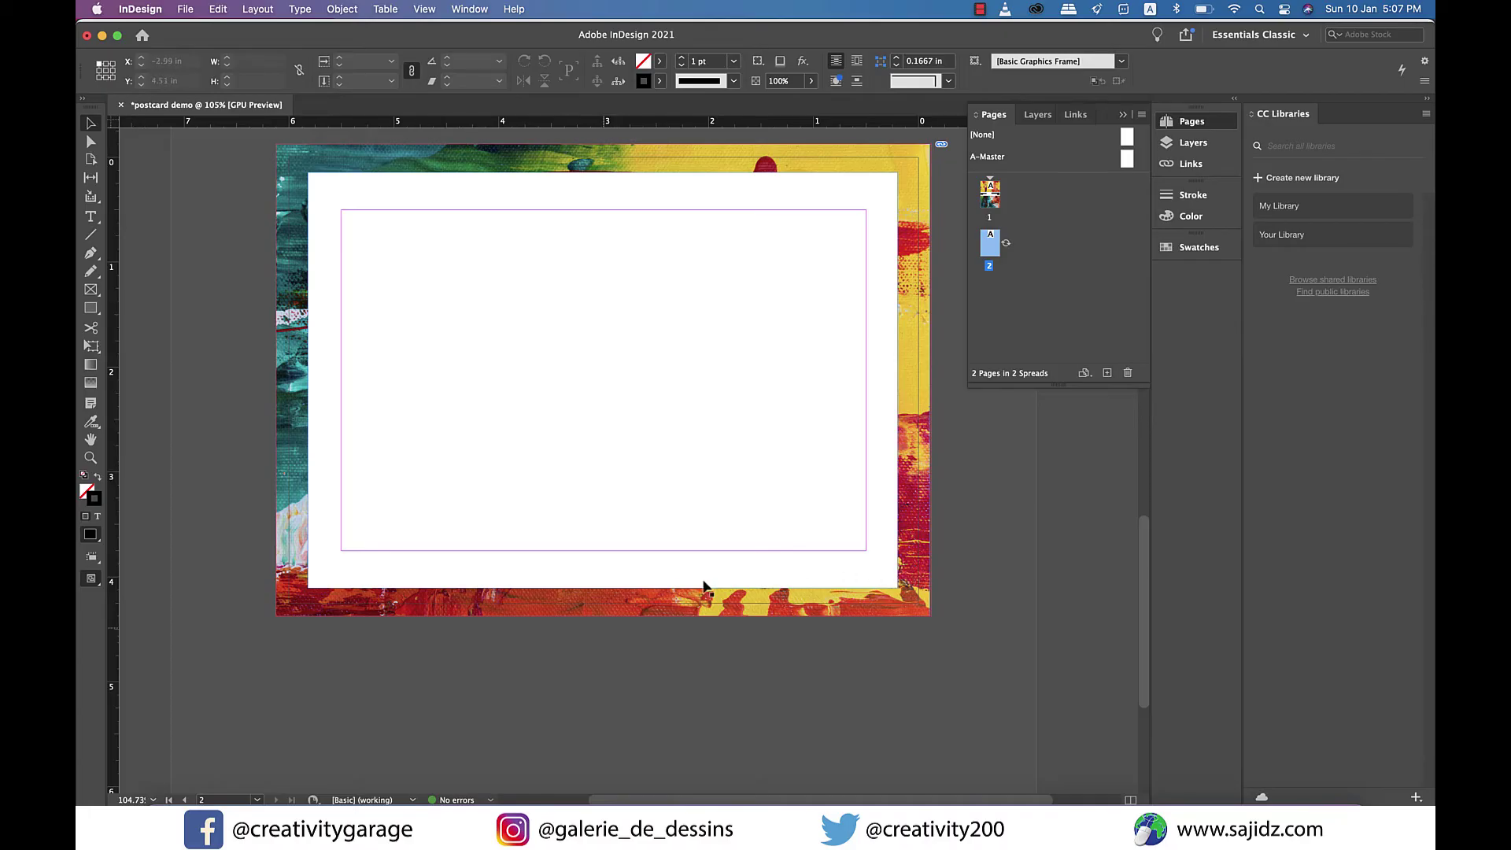
click(604, 590)
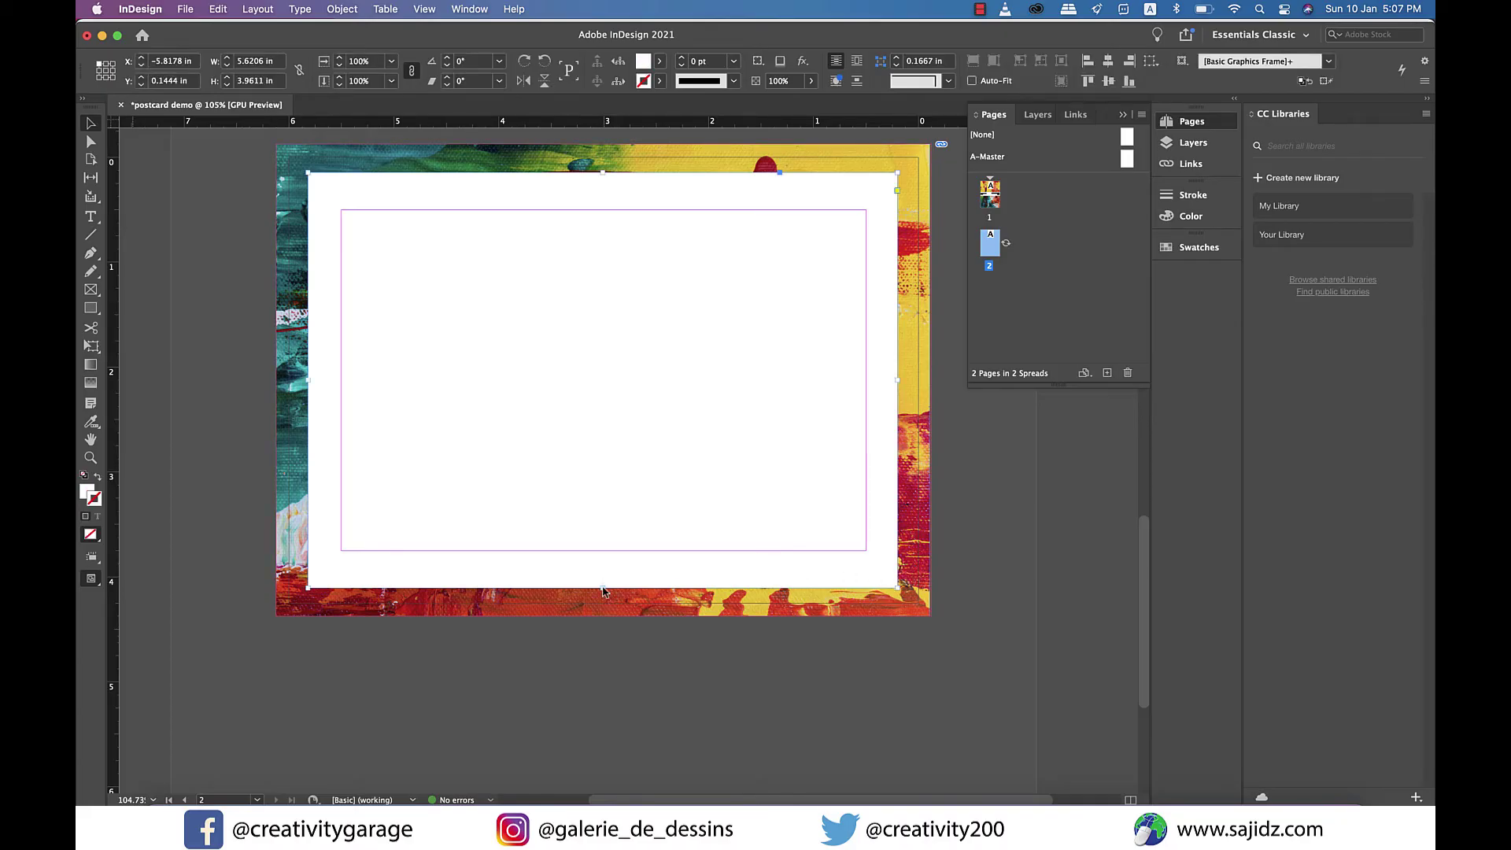
drag(112, 365, 602, 364)
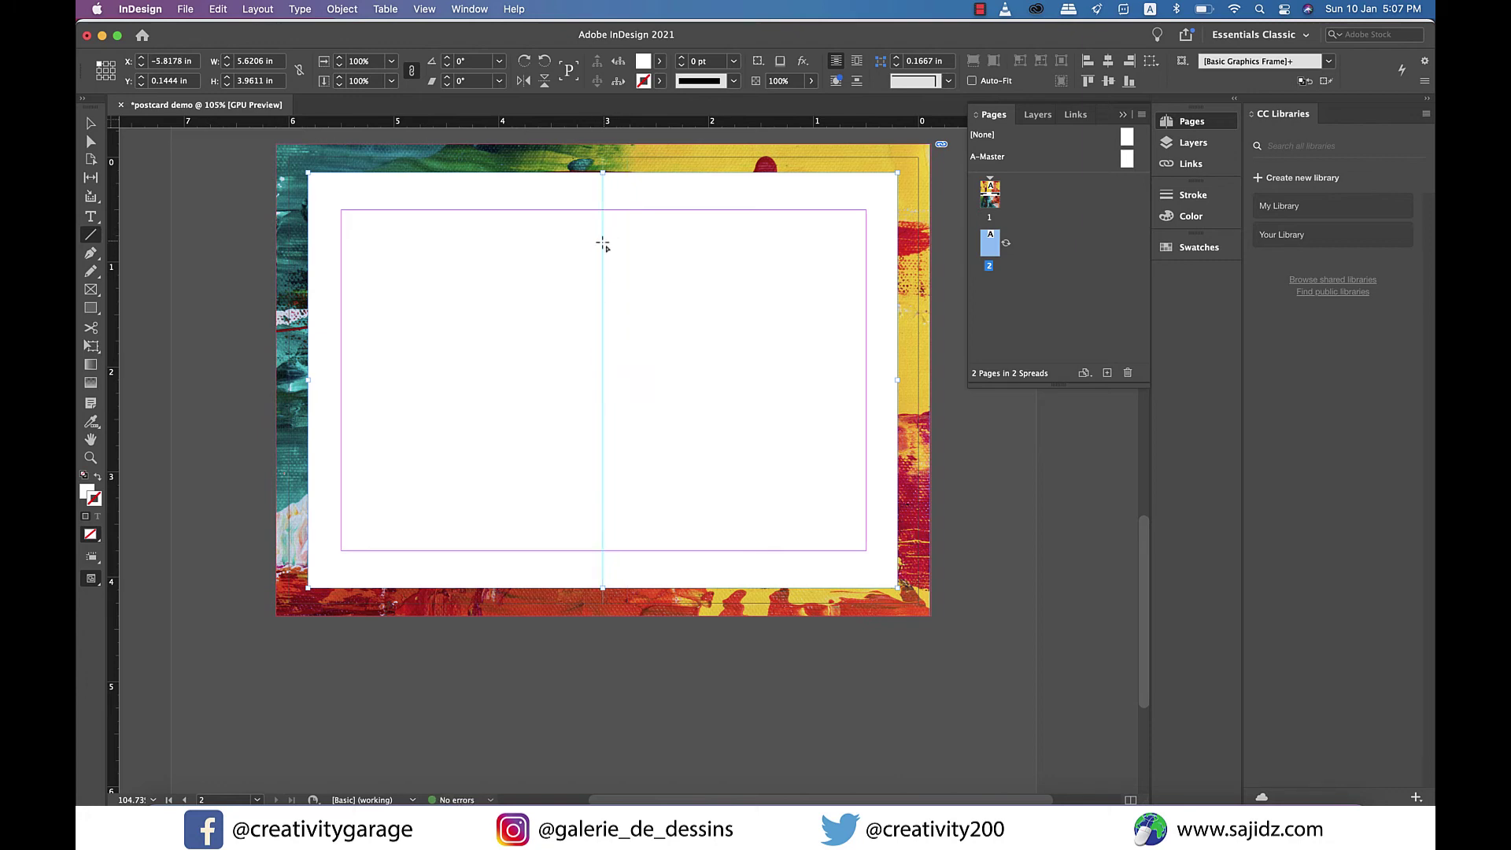
mouse_move(602, 244)
mouse_down()
mouse_move(631, 341)
mouse_move(634, 512)
mouse_up()
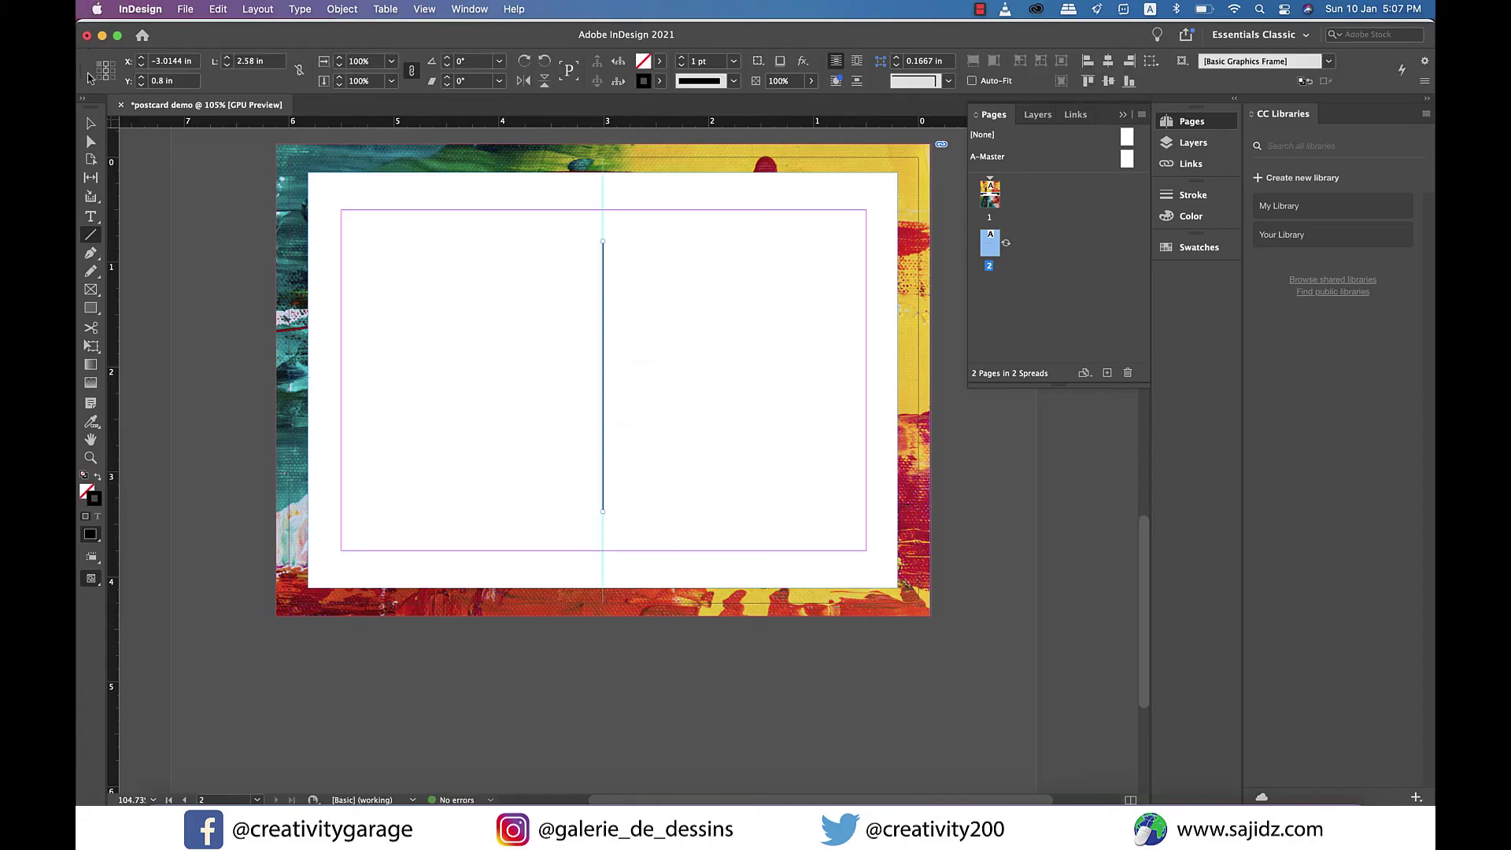
click(90, 124)
click(748, 183)
click(747, 184)
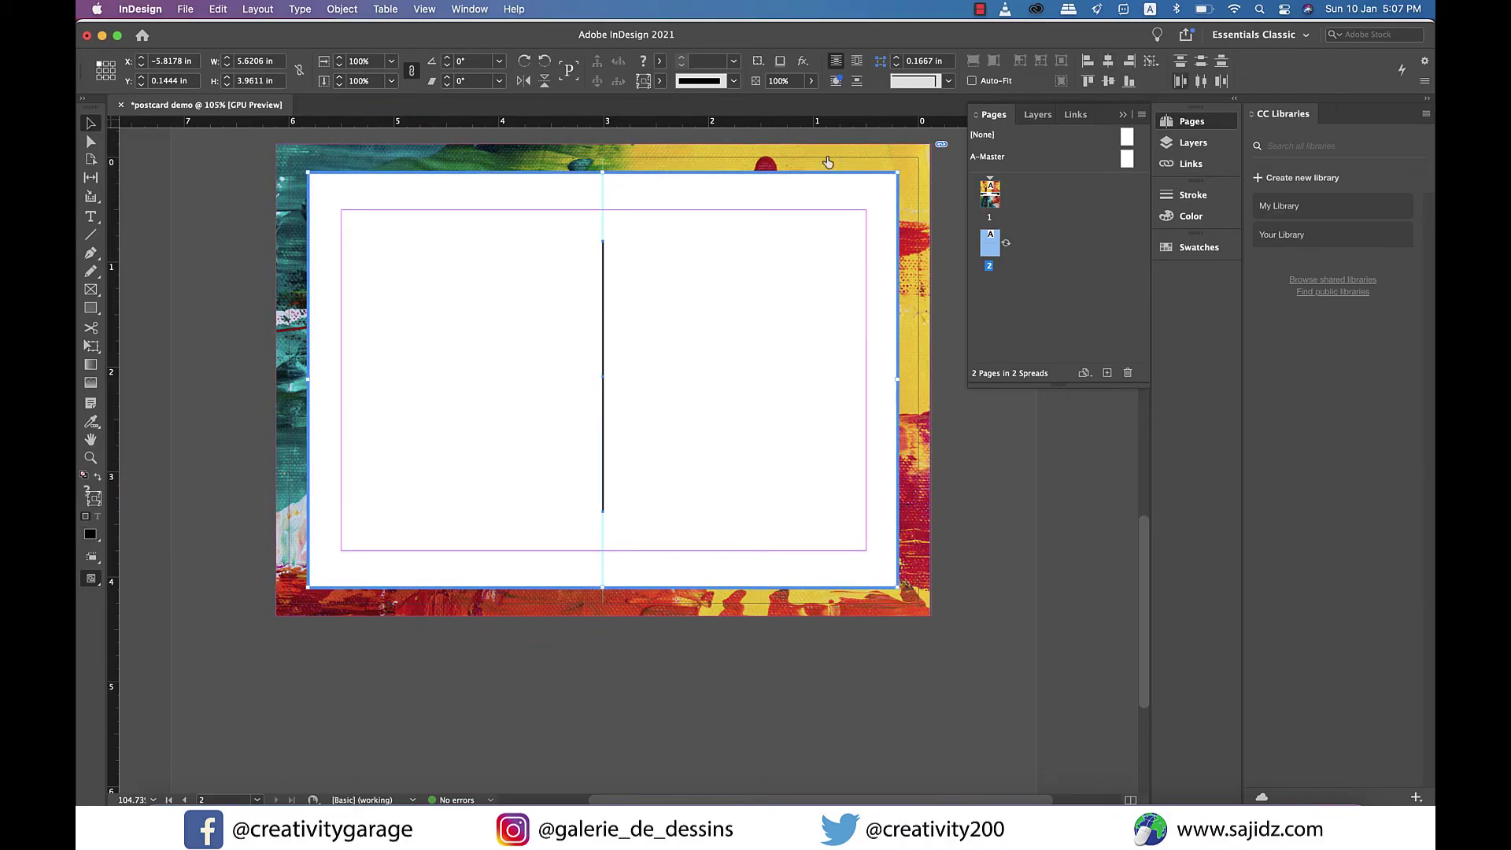
- Turn the pasted 'Painting Gallery 2021' title horizontal, left-align it, and move it to the panel's top-left corner
scroll(335, 351, up, 10)
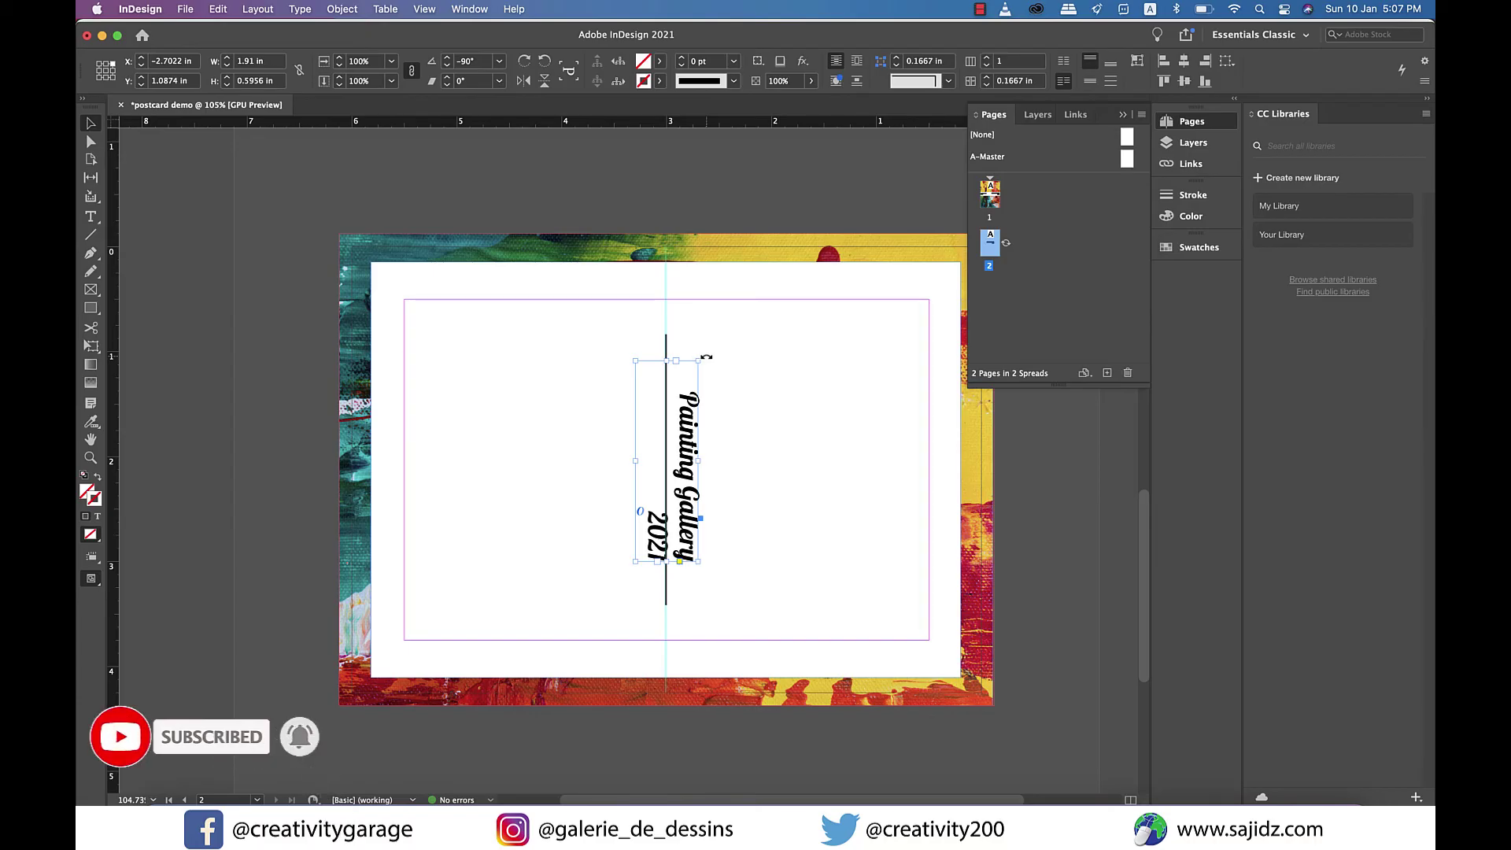
drag(706, 357, 552, 408)
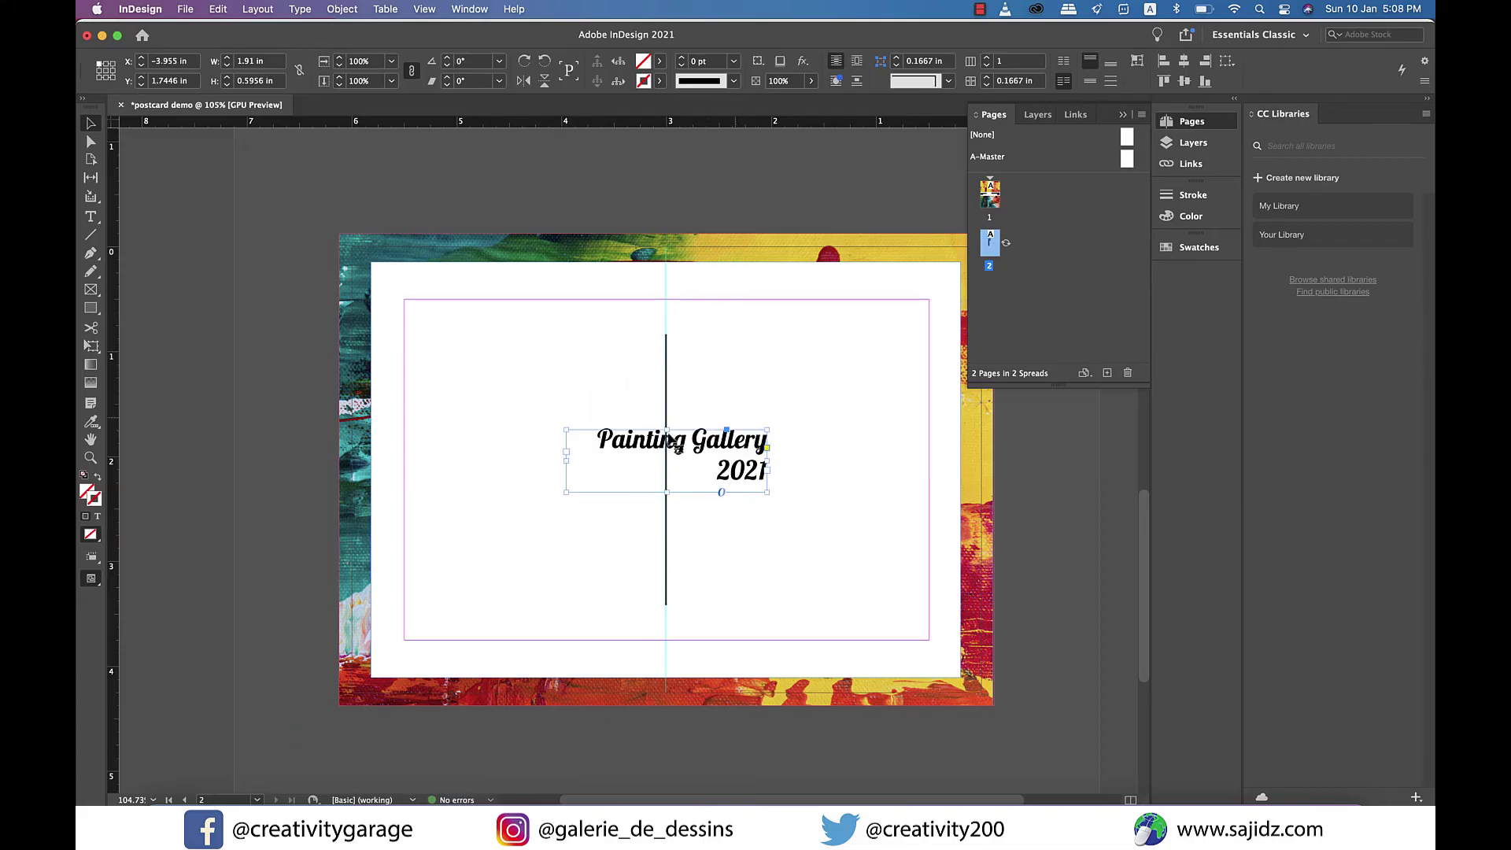
double_click(726, 453)
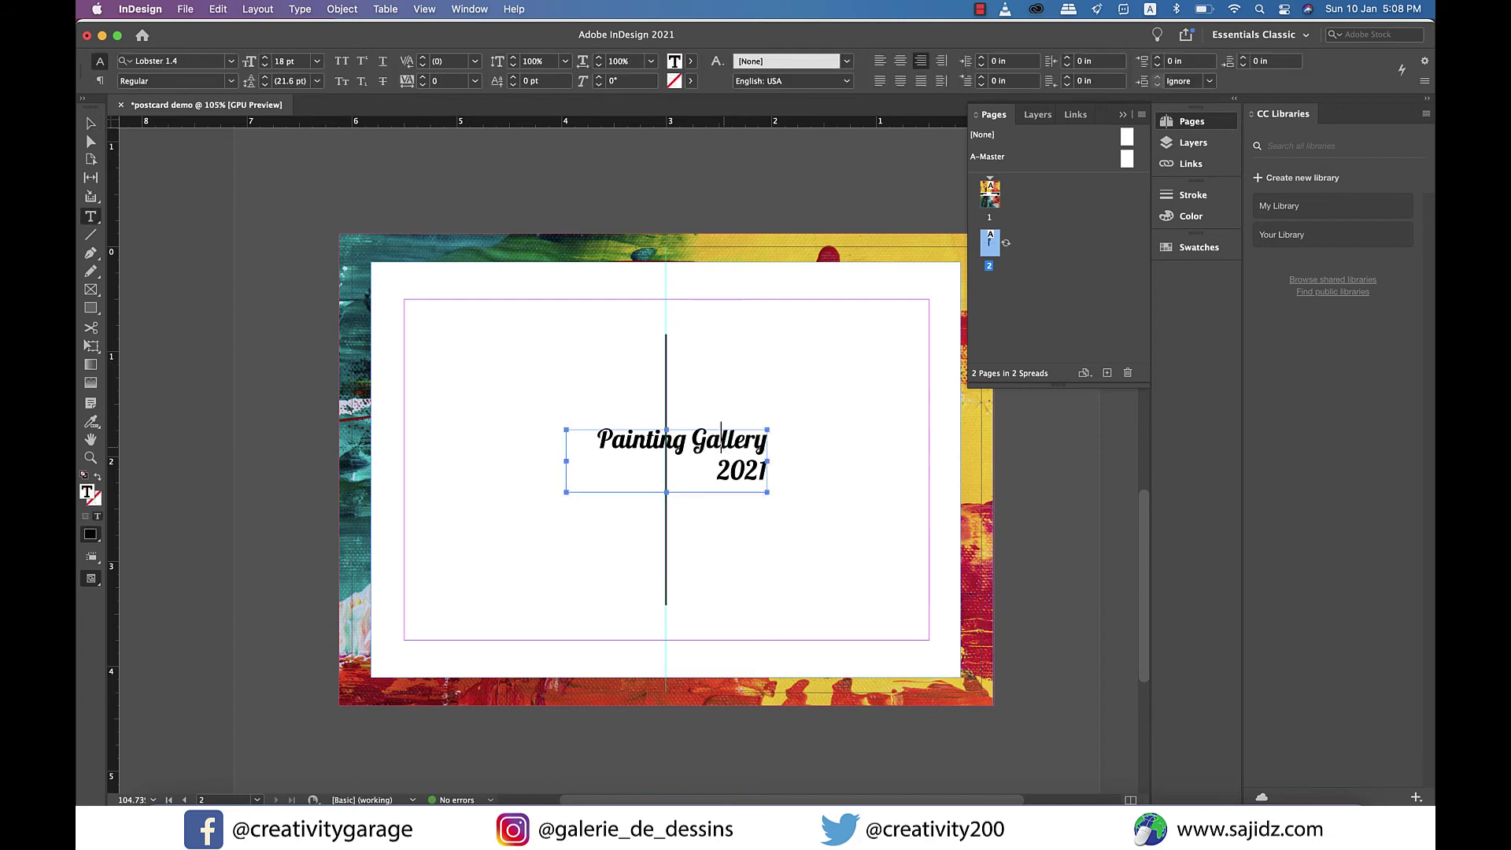
key(super+a)
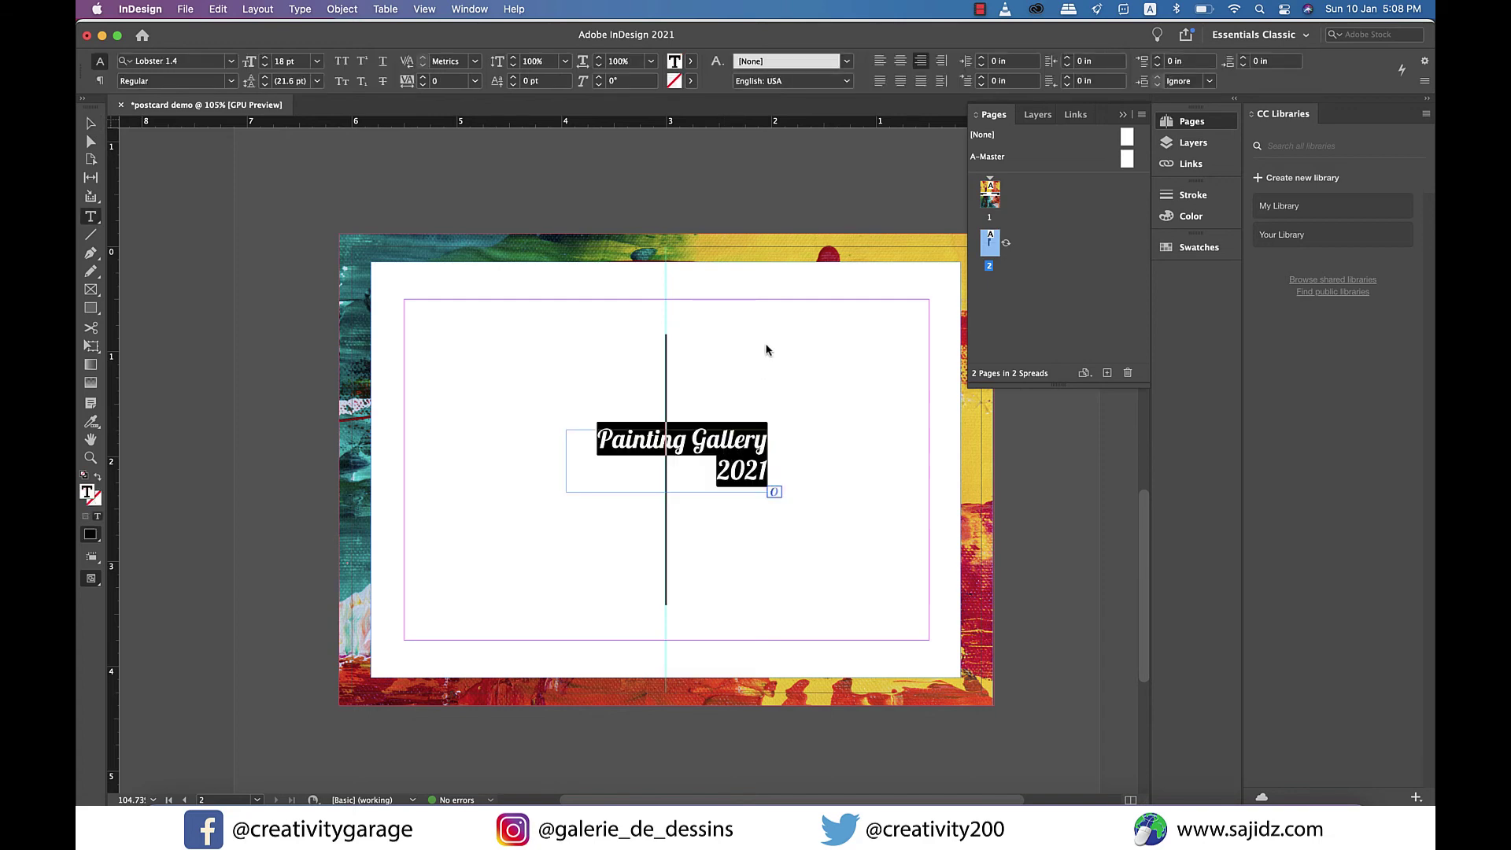
click(879, 60)
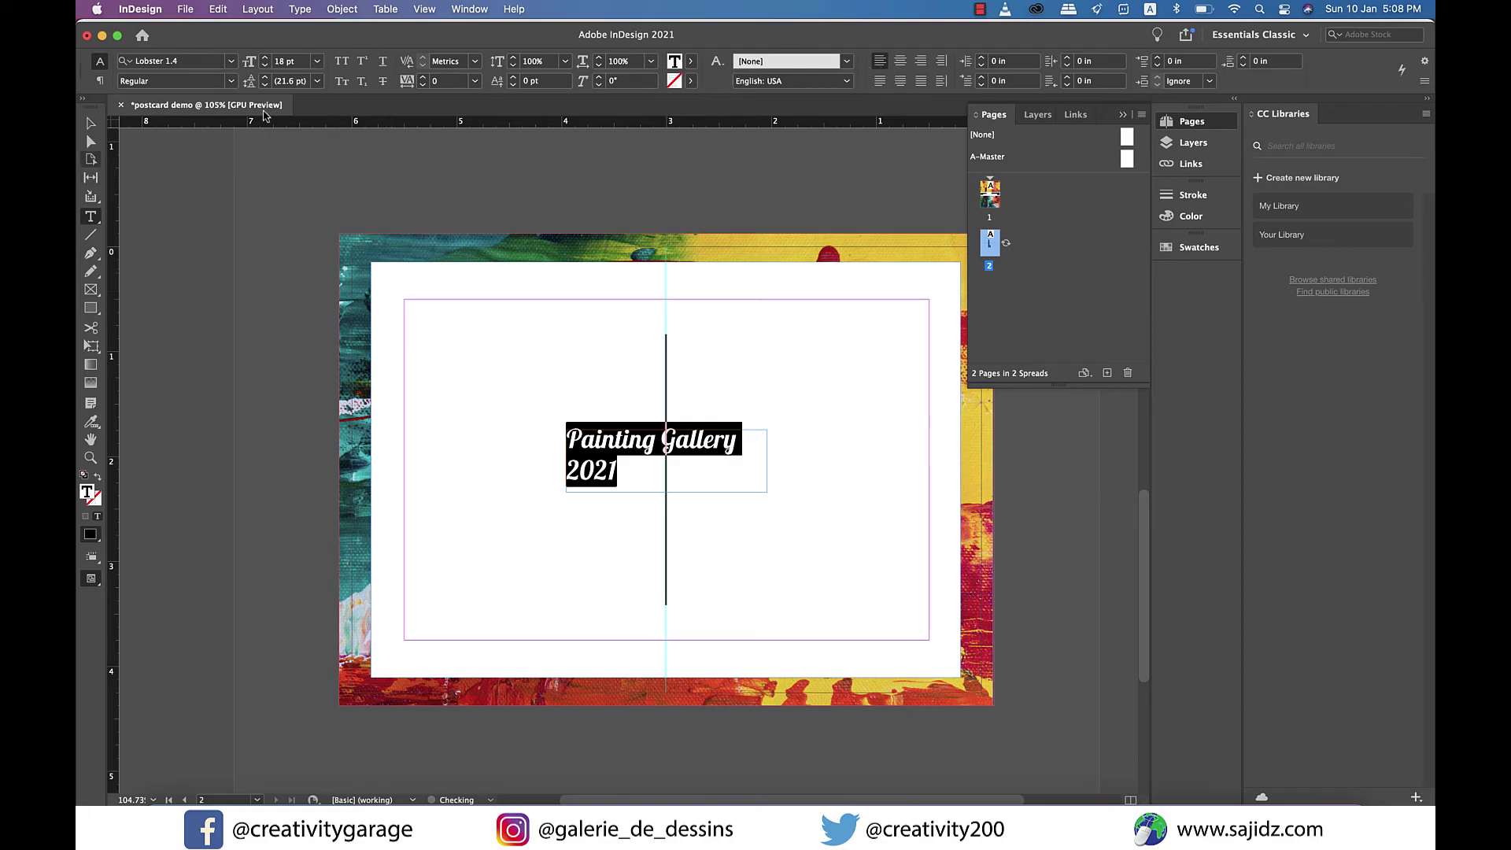
key(Escape)
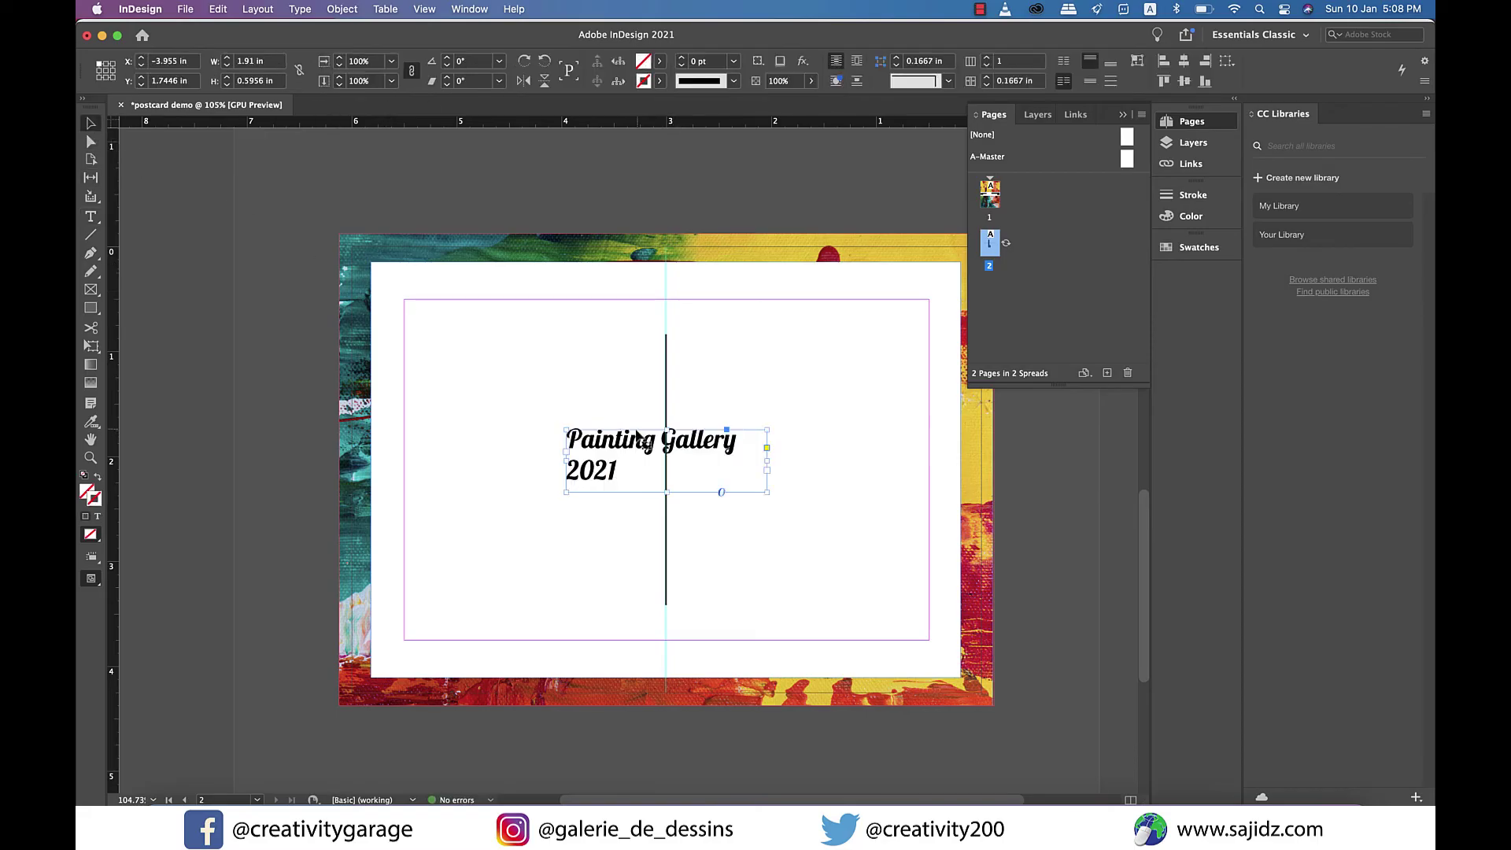
mouse_move(637, 432)
mouse_down()
mouse_move(538, 386)
mouse_move(490, 318)
mouse_up()
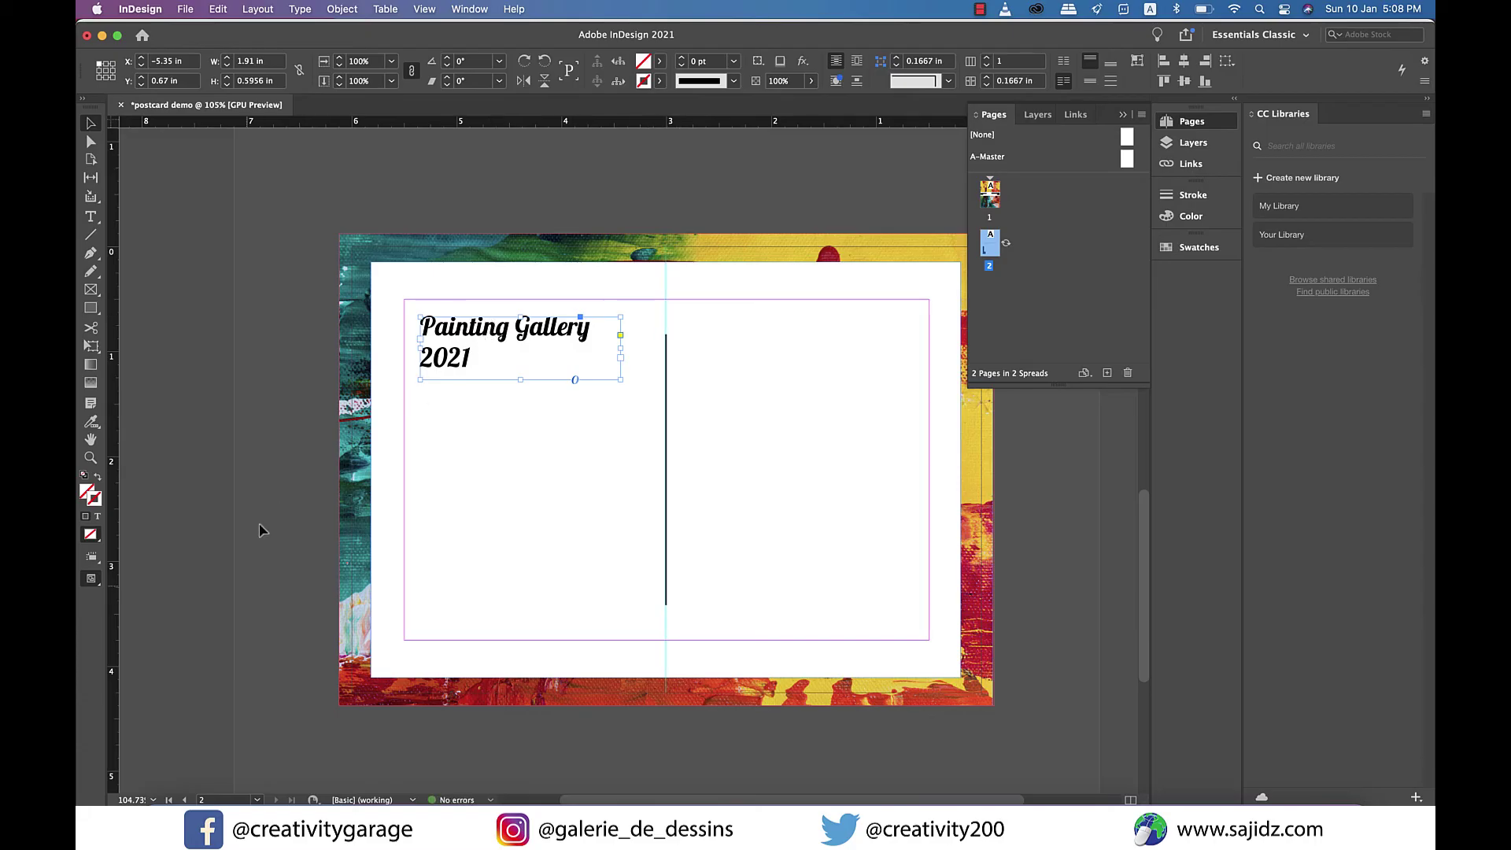
- Draw a small 0.61 × 0.78 in black-outlined stamp box in the white panel's top-right corner
click(223, 562)
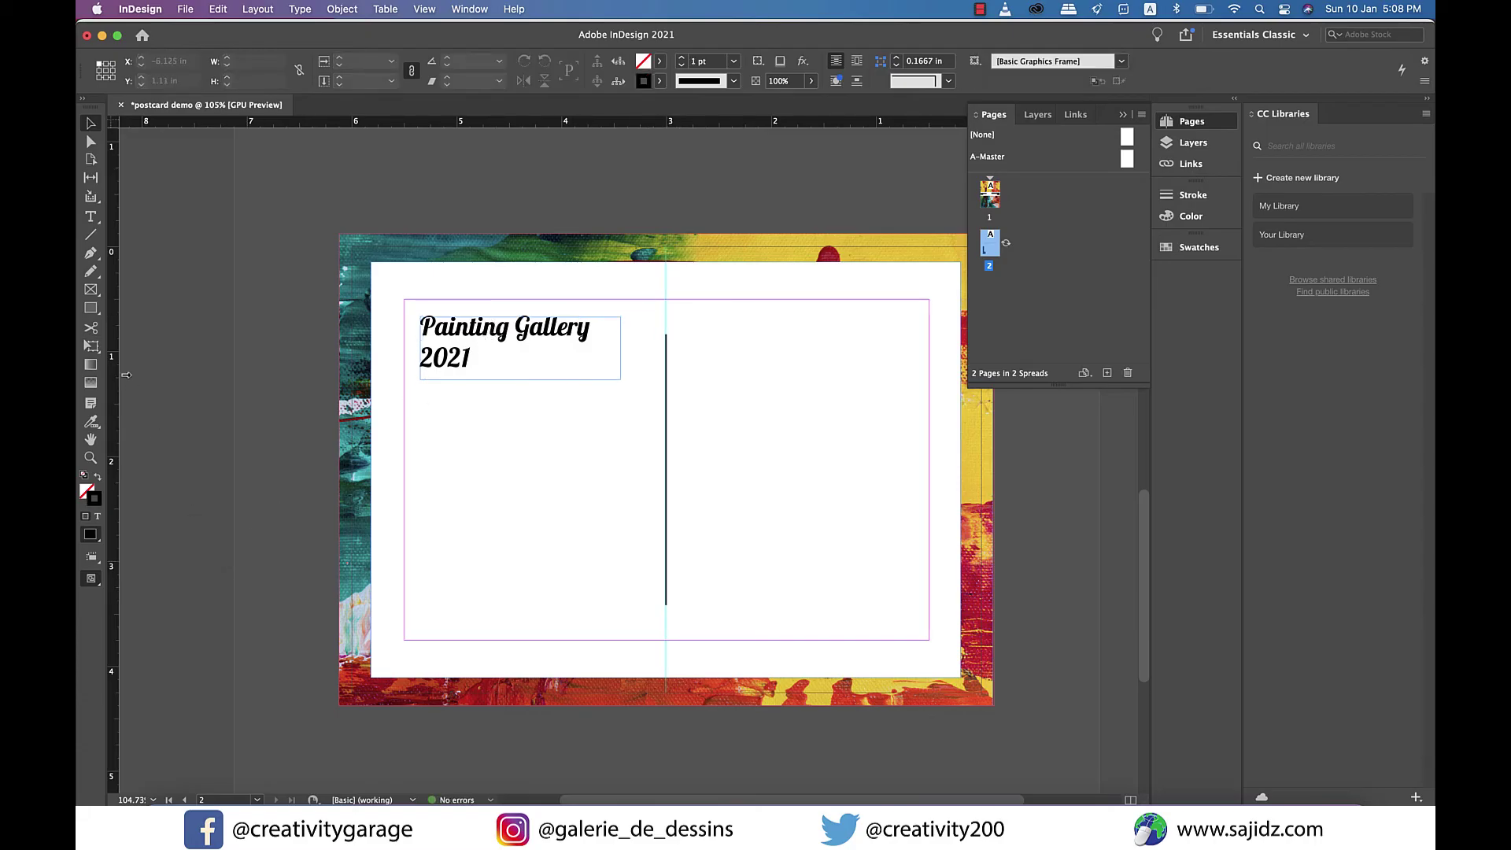
click(91, 307)
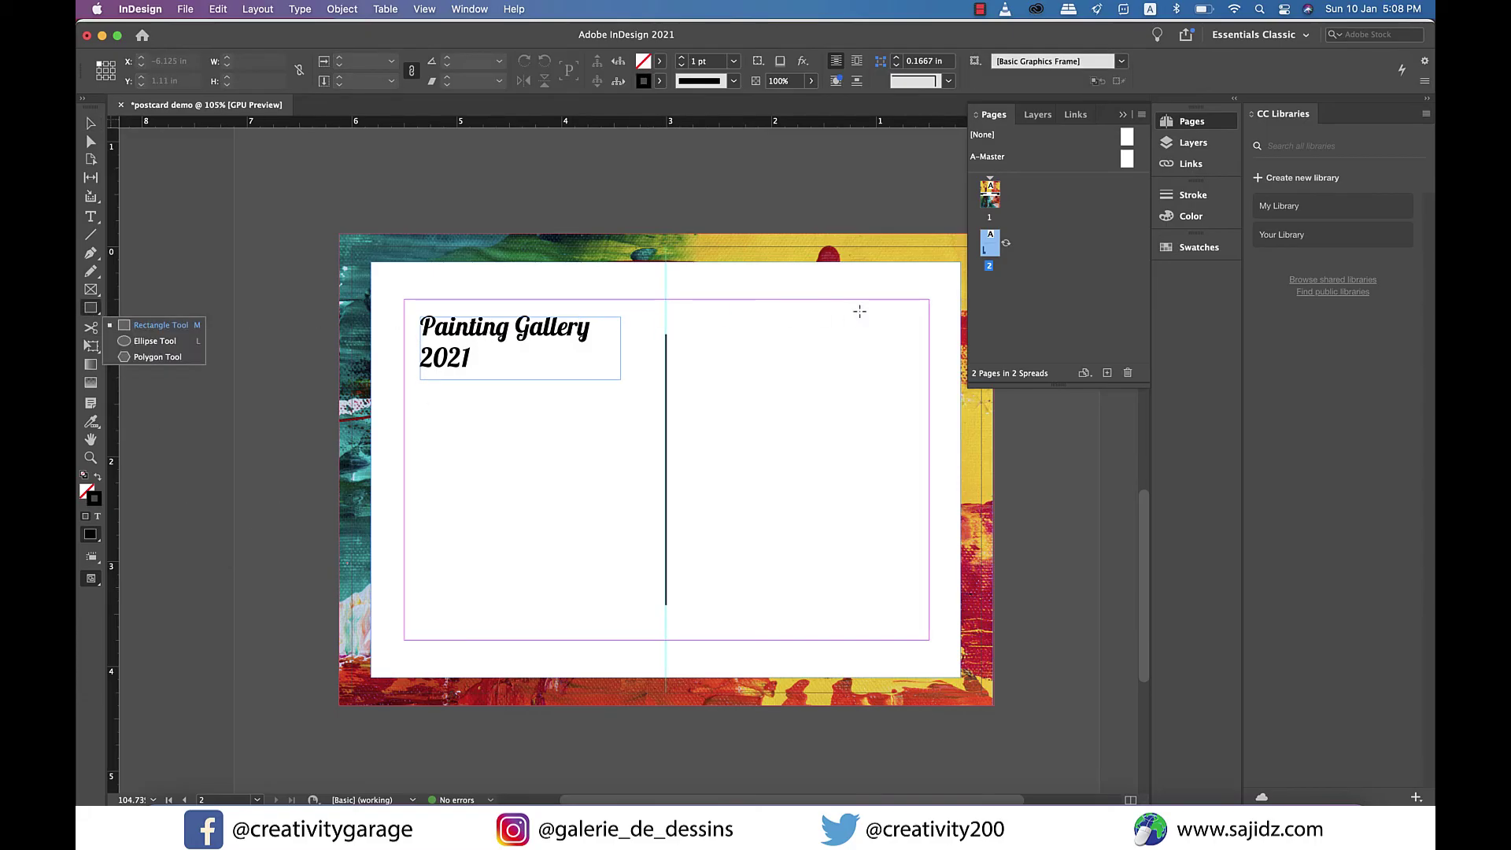
drag(859, 311, 923, 394)
click(90, 124)
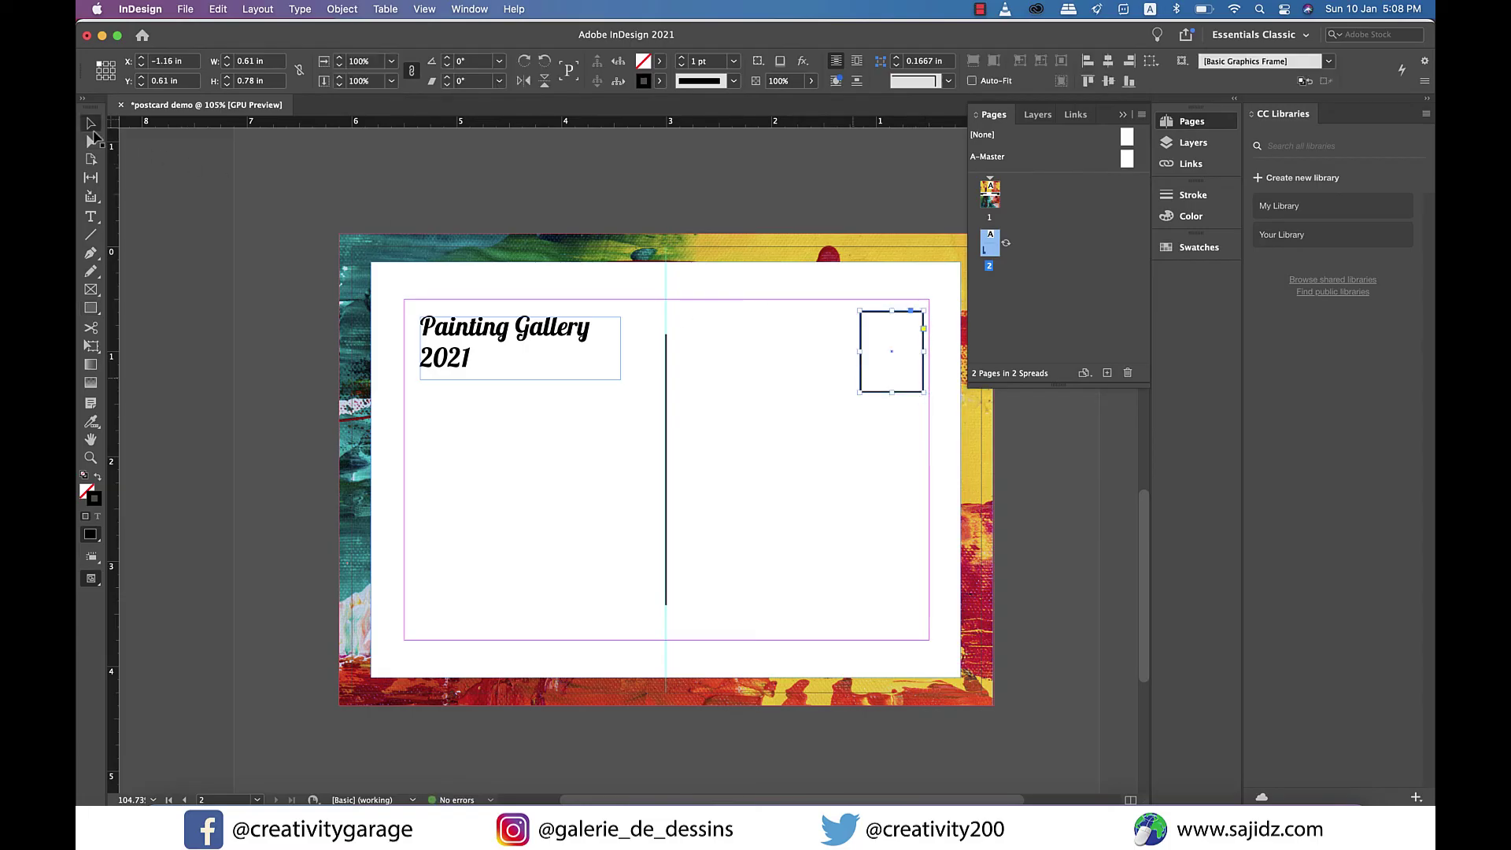
drag(887, 358, 879, 355)
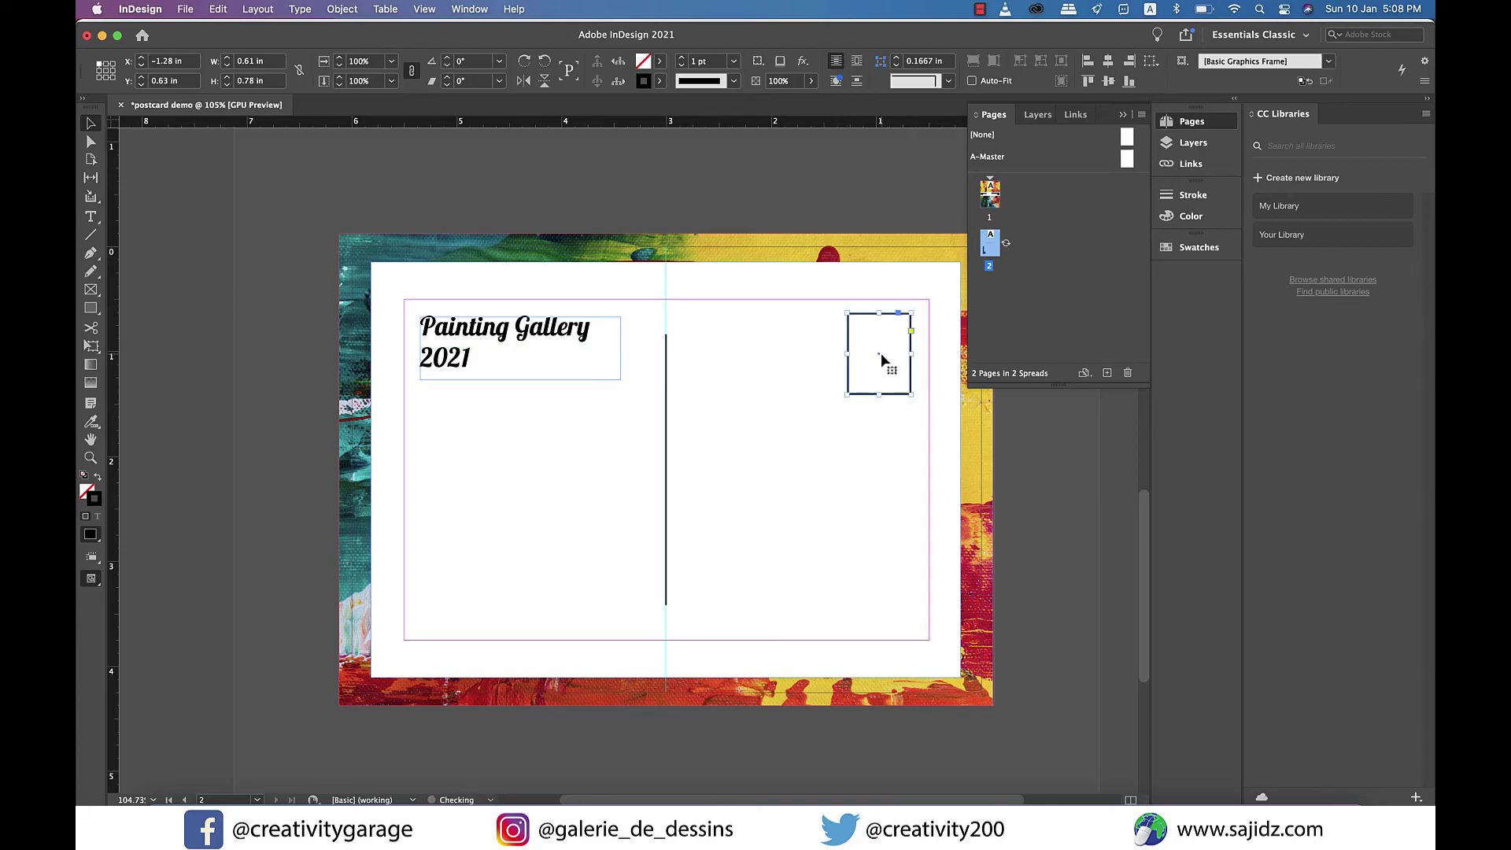
- Draw four evenly spaced 0.5 pt horizontal address lines on the right half of the back
click(543, 338)
click(699, 475)
key(backslash)
drag(685, 478, 912, 478)
click(734, 60)
click(736, 94)
key(v)
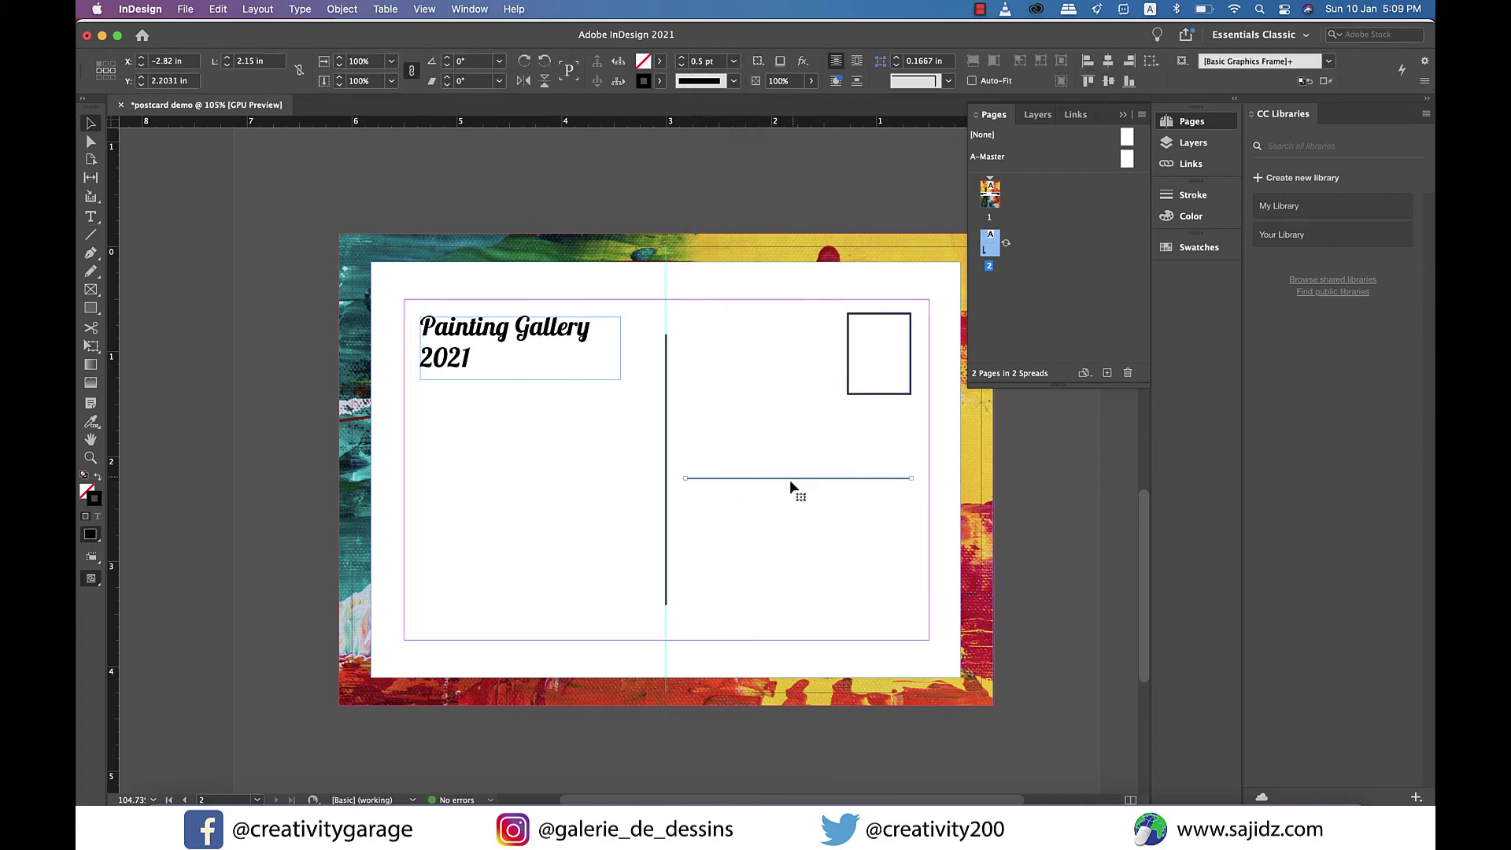
mouse_move(794, 485)
mouse_down()
mouse_move(800, 550)
mouse_move(870, 499)
mouse_move(844, 564)
mouse_up()
key(Up)
key(Up)
click(812, 592)
- Enlarge the stamp box slightly and give its outline a 0.5 pt stroke
click(1021, 622)
click(906, 393)
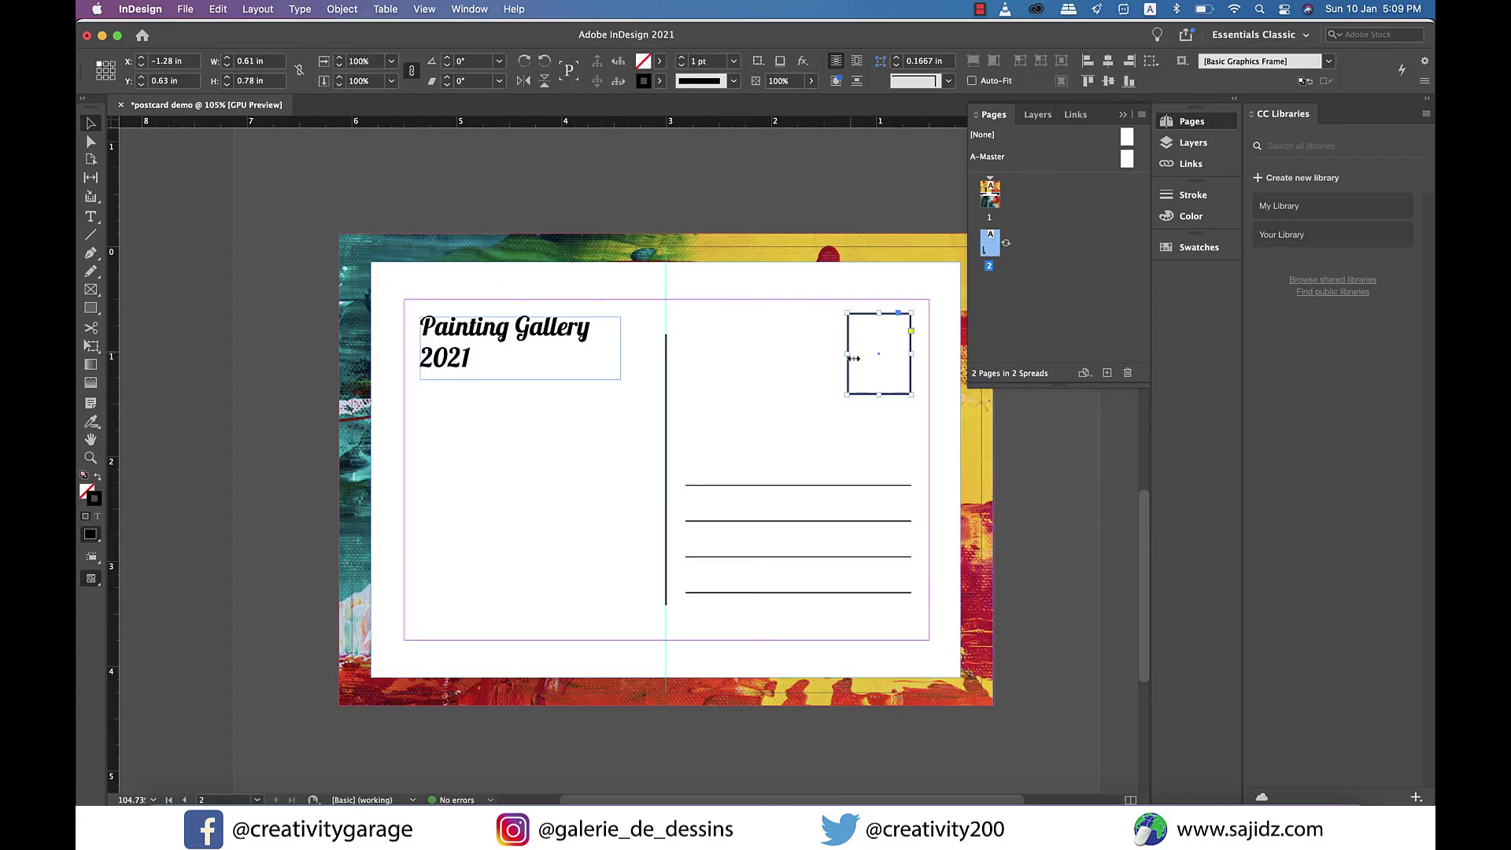
drag(851, 357, 875, 403)
click(734, 60)
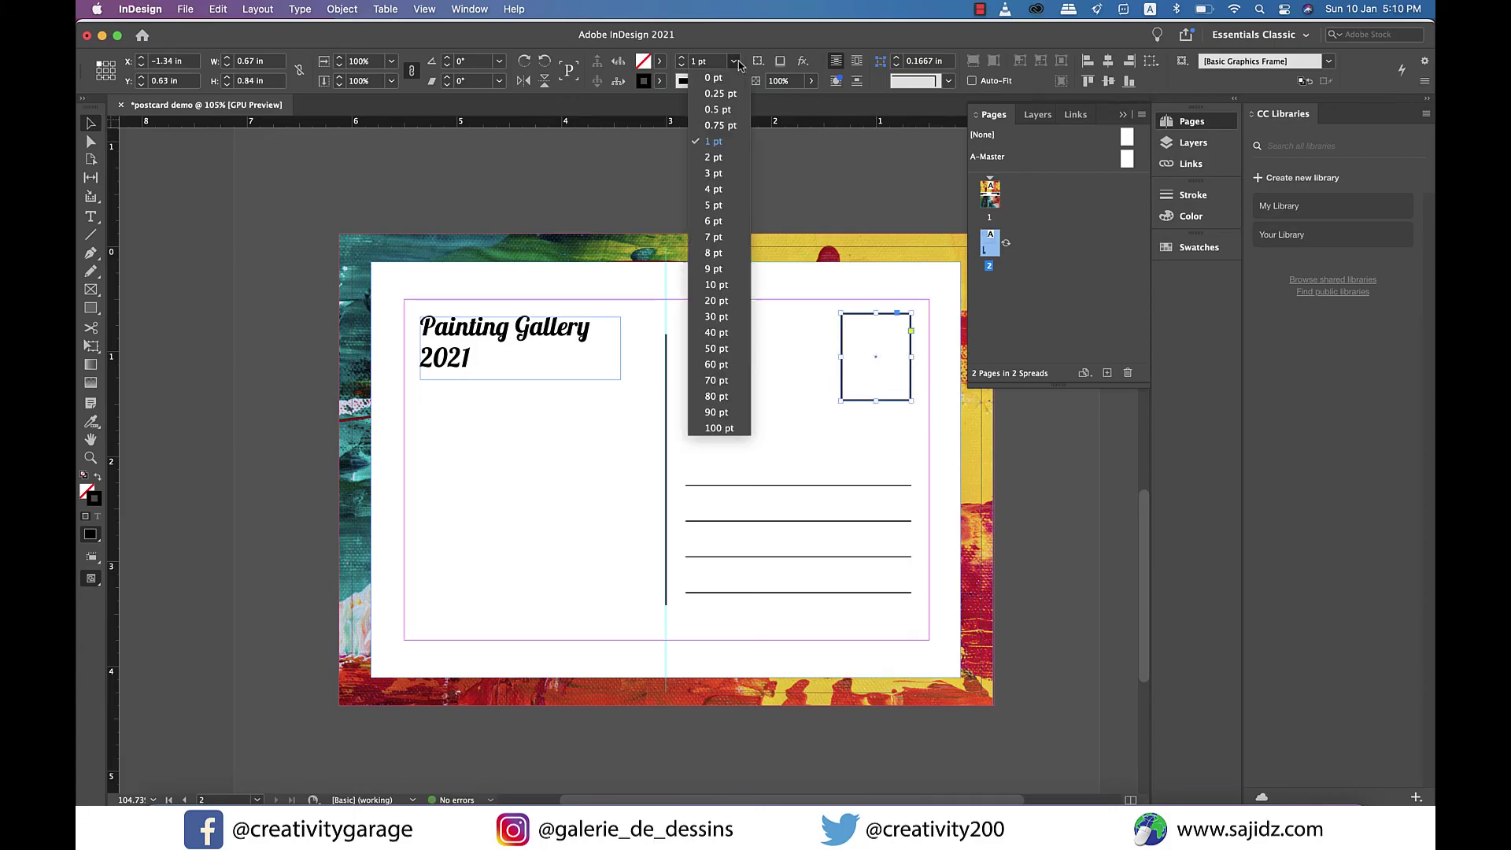
click(726, 111)
click(1042, 452)
click(1123, 114)
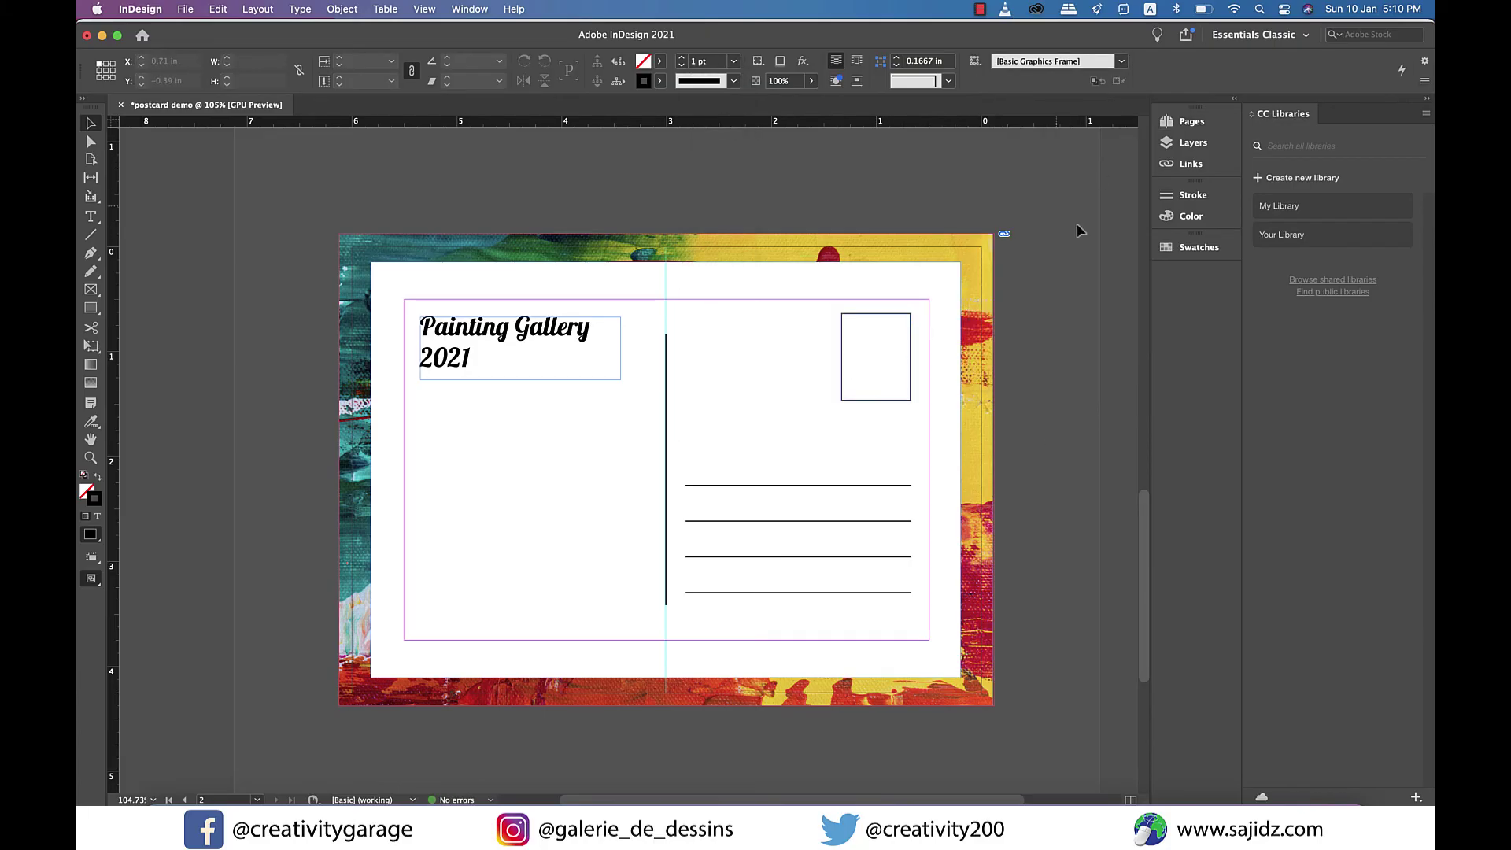
- In a clean preview, select the four address lines and move them lower on the page
key(w)
key(Tab)
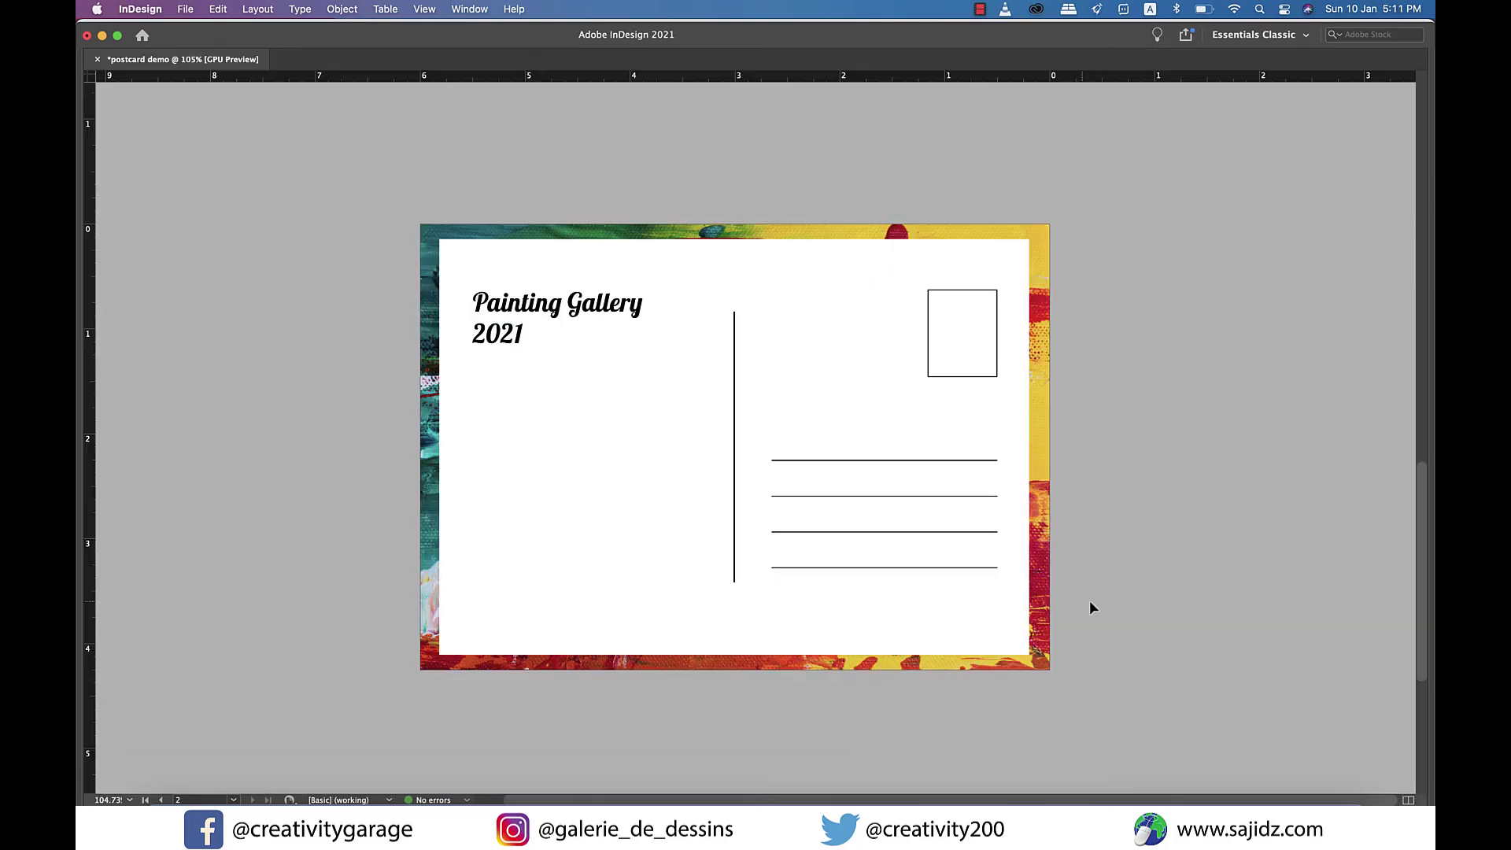
click(930, 568)
shift+click(874, 533)
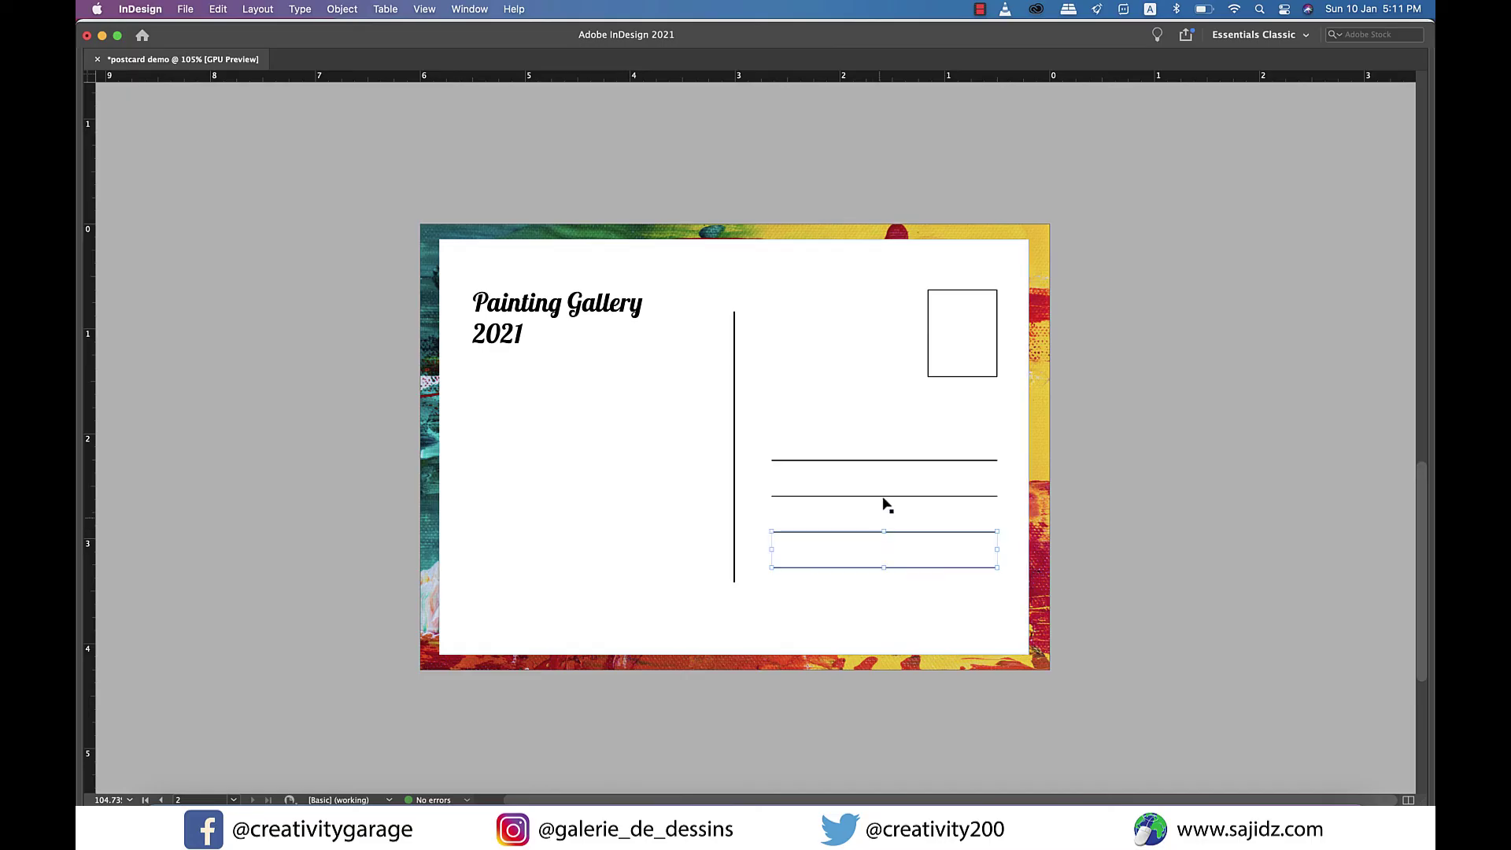
shift+click(883, 496)
shift+click(880, 461)
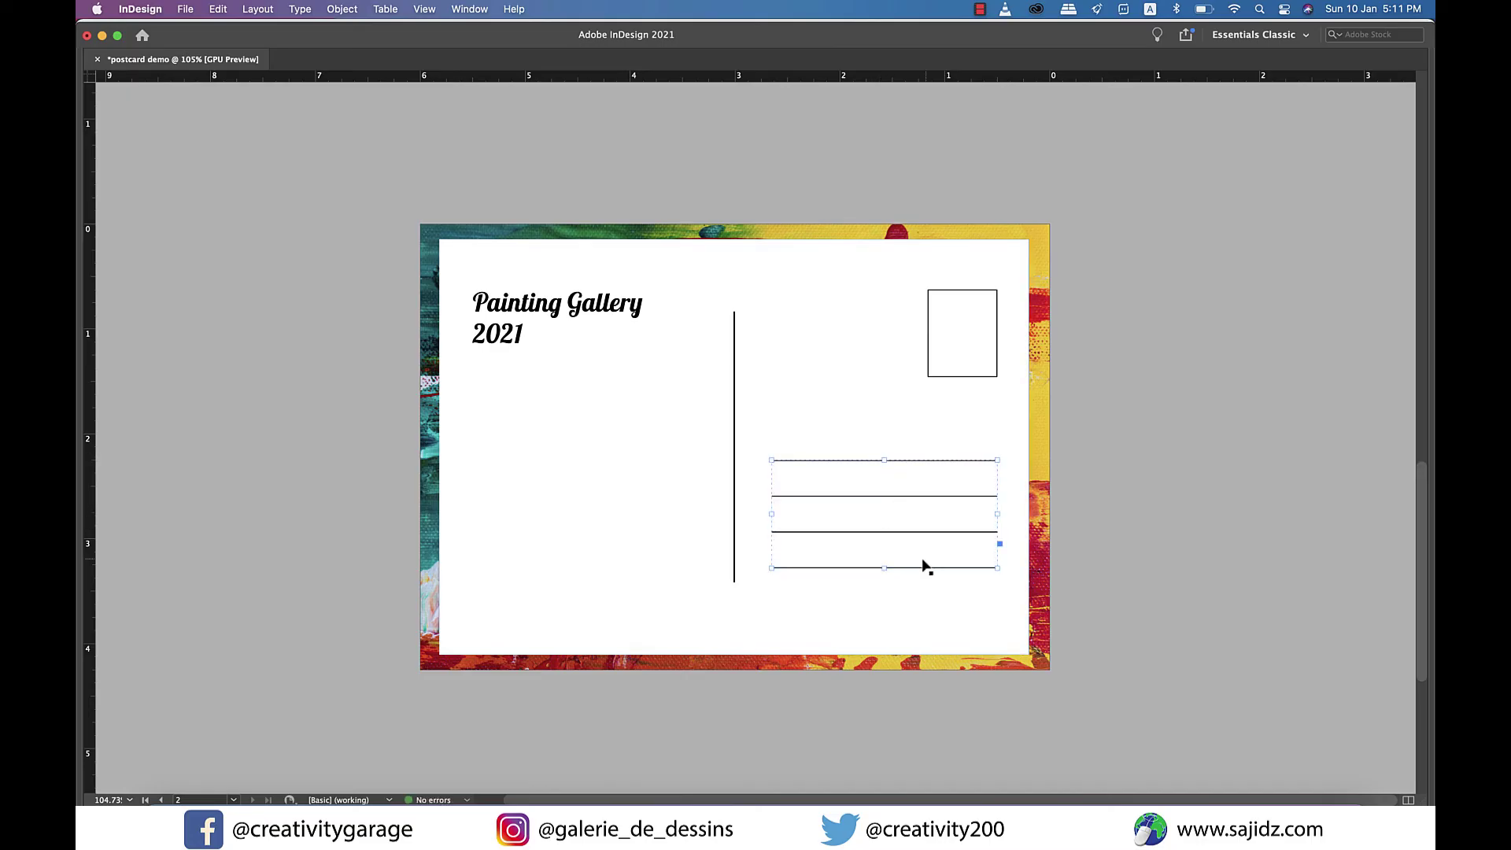
drag(924, 565, 884, 596)
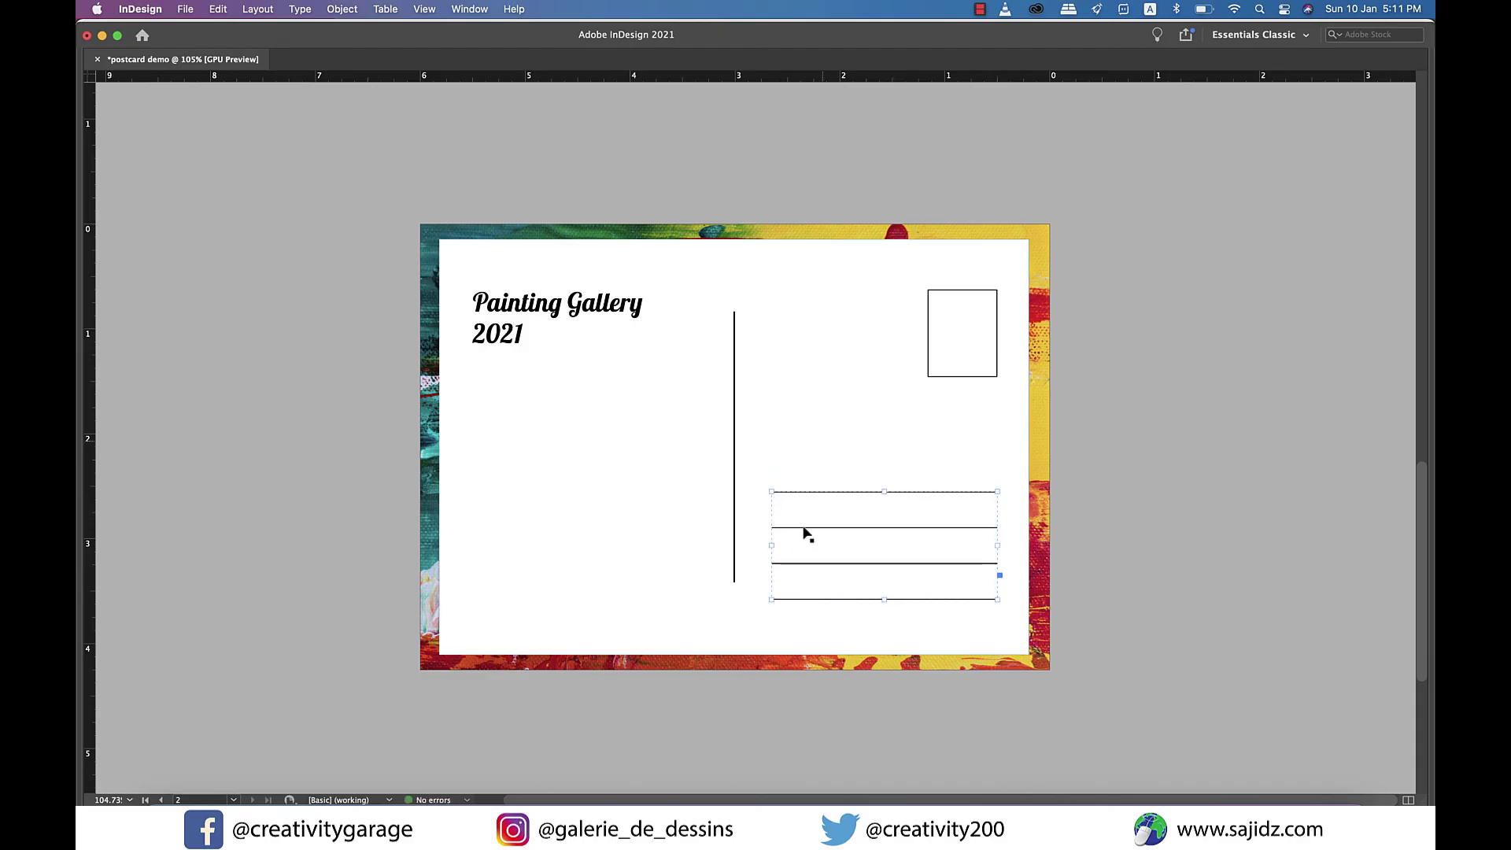
- Lengthen the vertical divider downward to line up with the last address line
click(734, 576)
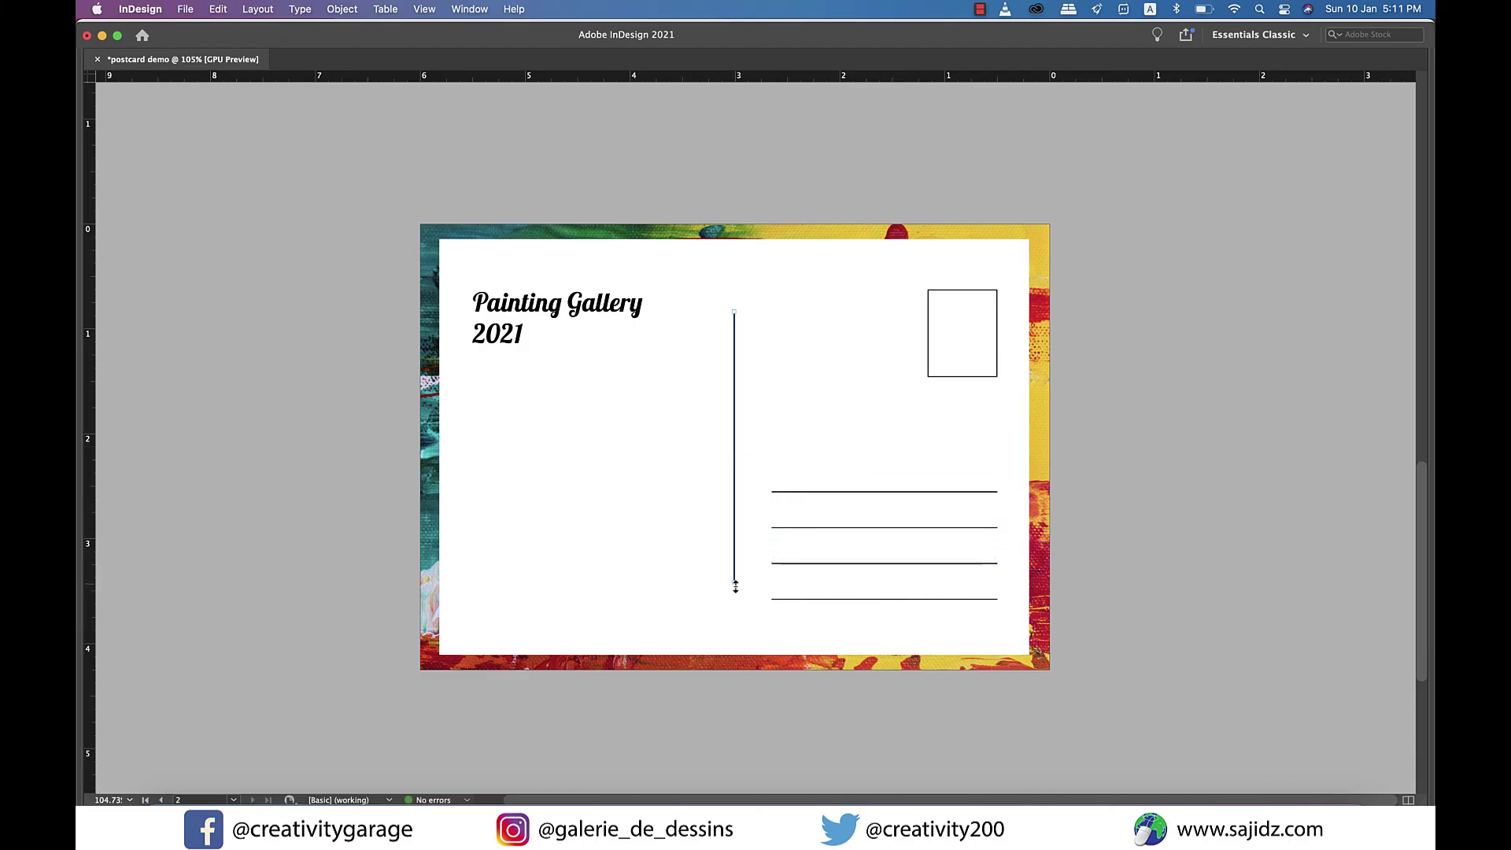
drag(740, 598, 745, 627)
key(Tab)
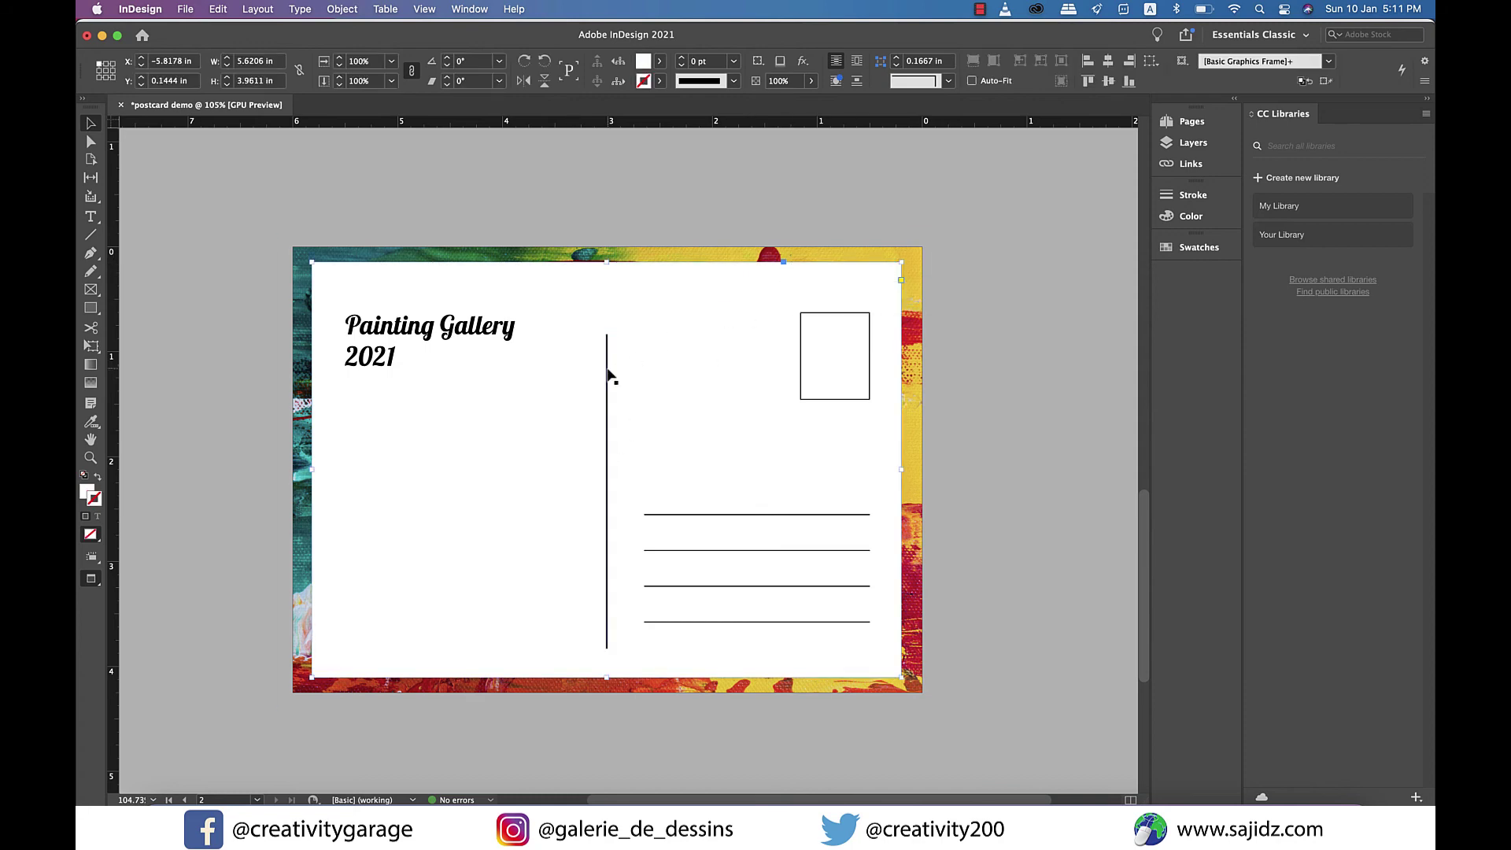
click(813, 271)
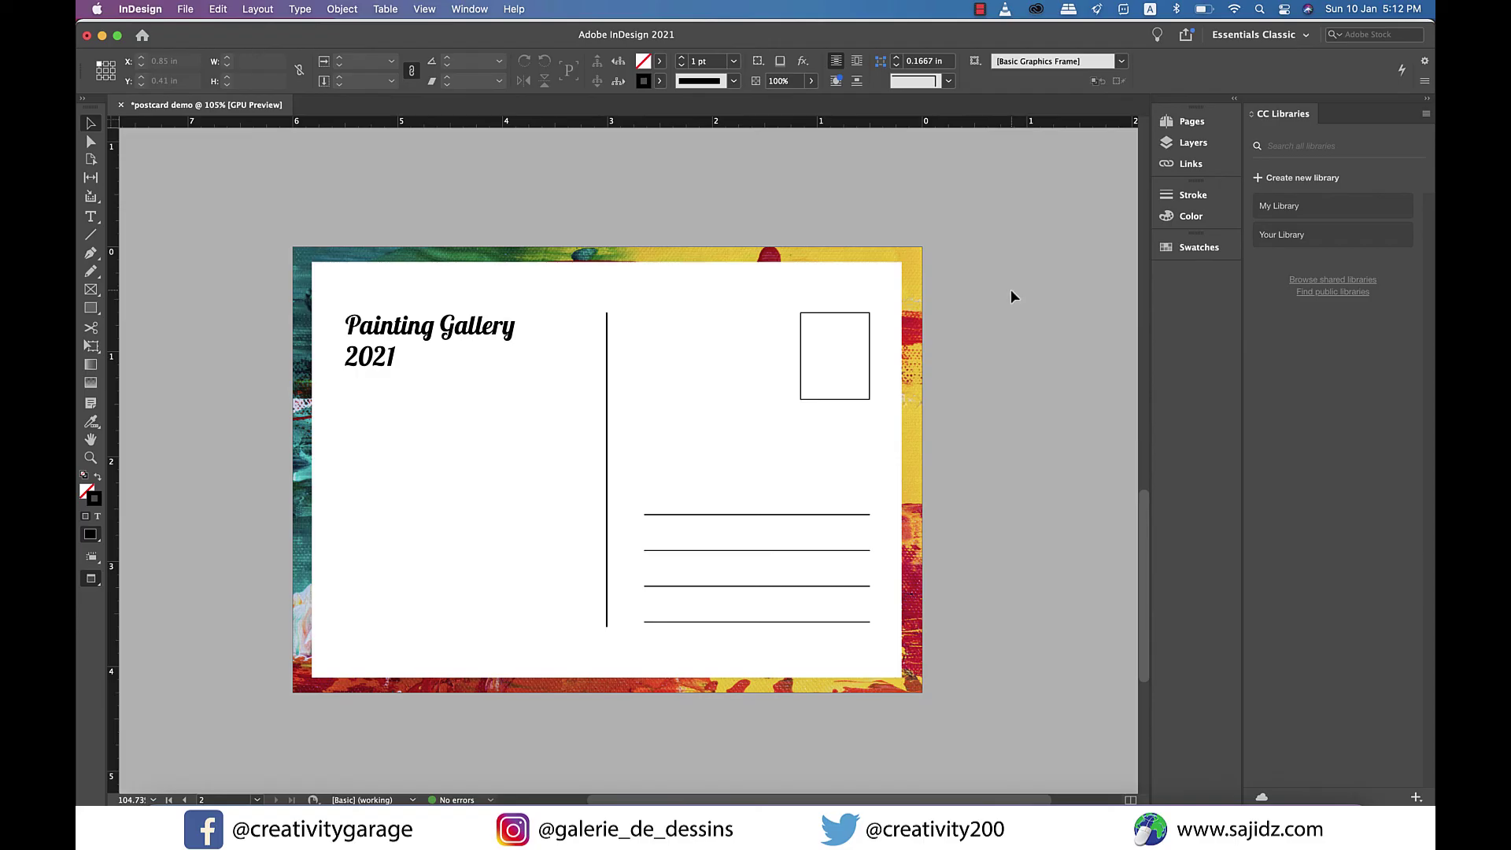
- Rotate page 1's spread view 90° clockwise from the Pages panel so the front shows in landscape
scroll(1010, 296, up, 10)
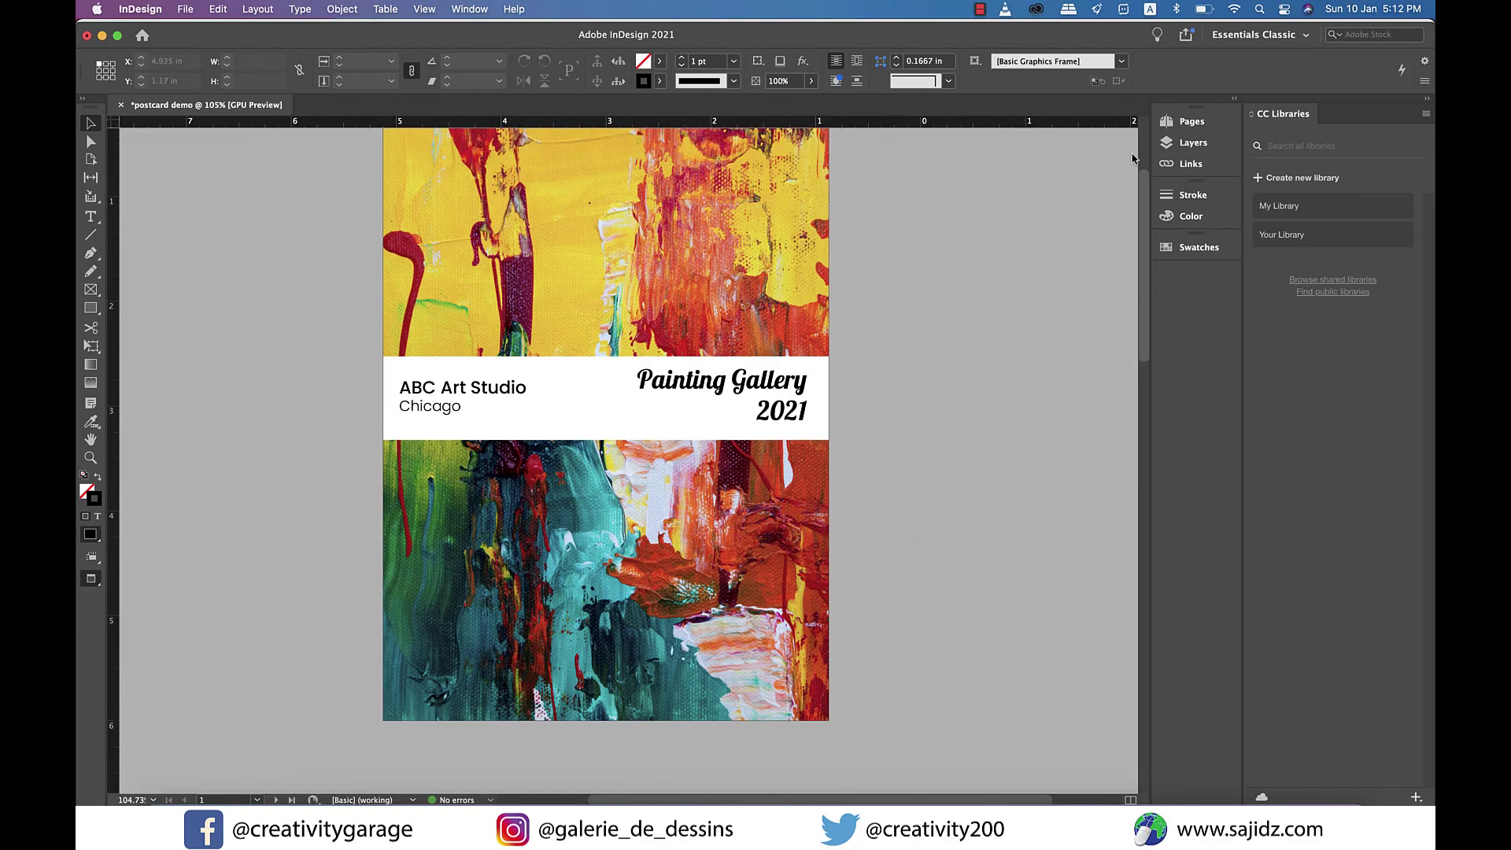
click(1164, 122)
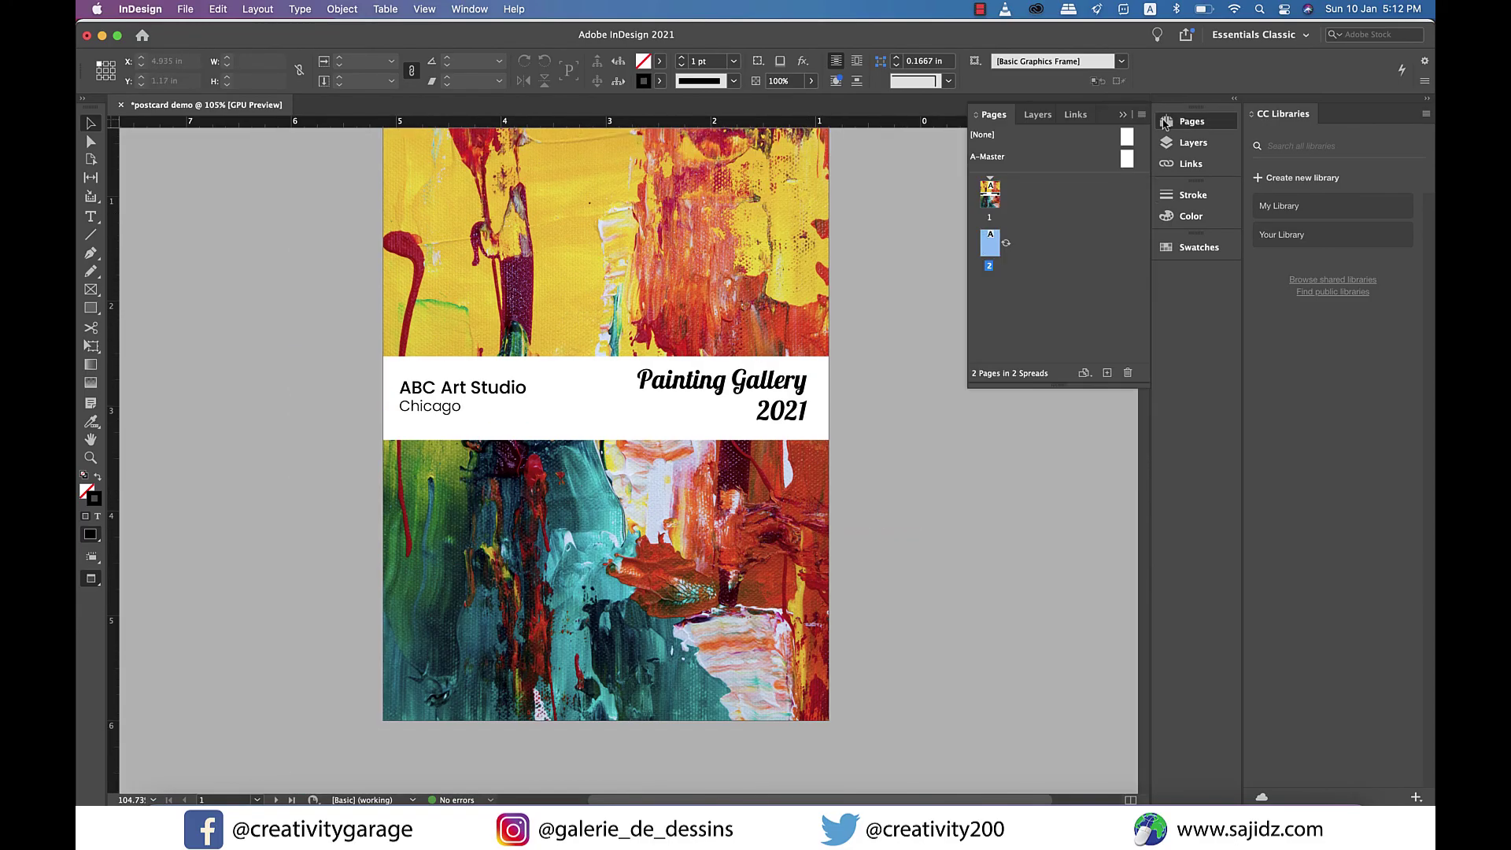
click(993, 195)
right_click(993, 195)
mouse_move(1180, 433)
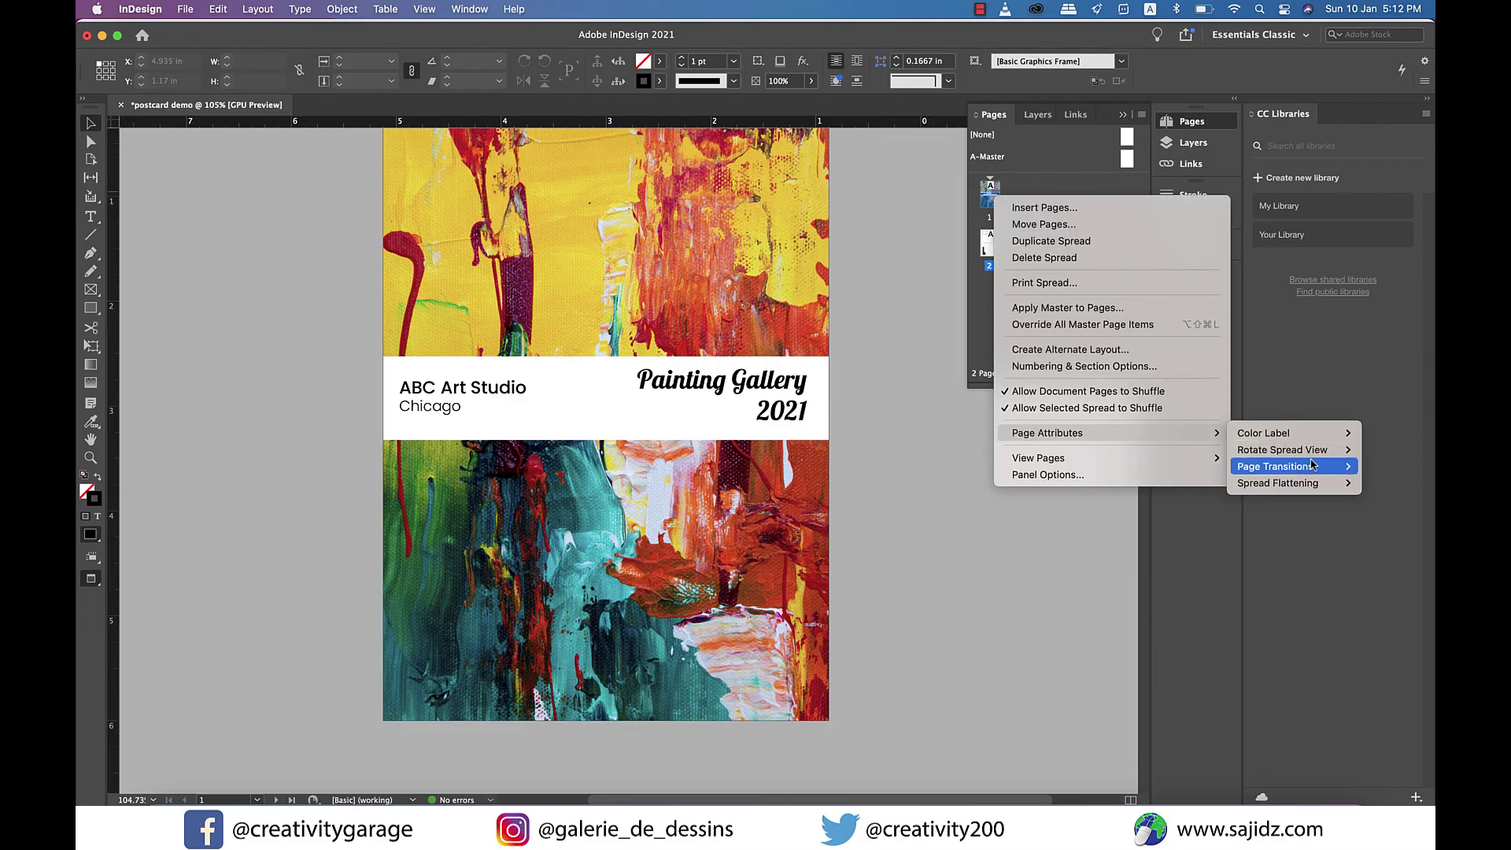
mouse_move(1312, 465)
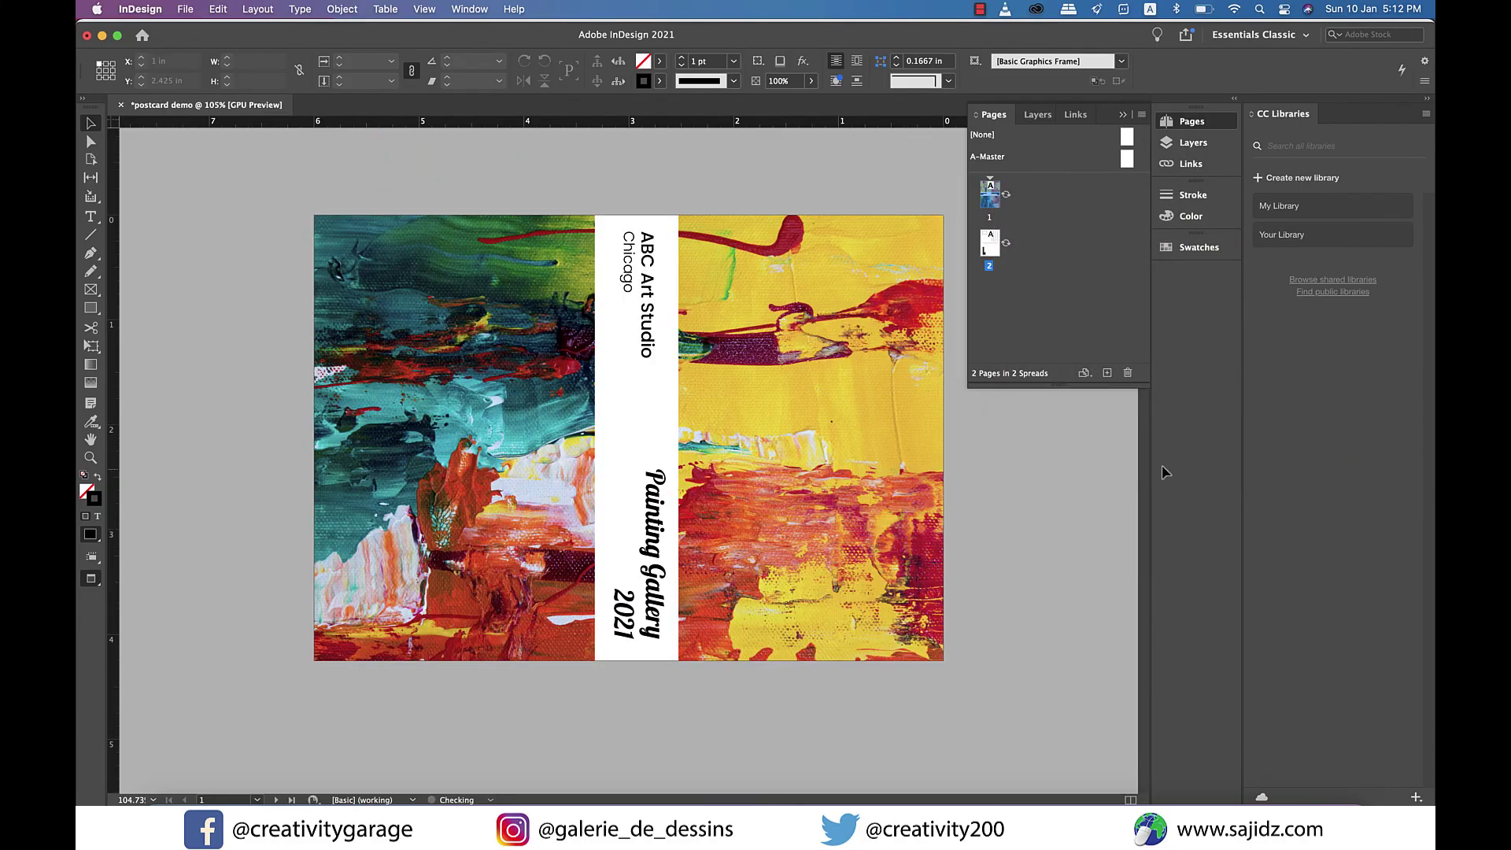
click(1123, 114)
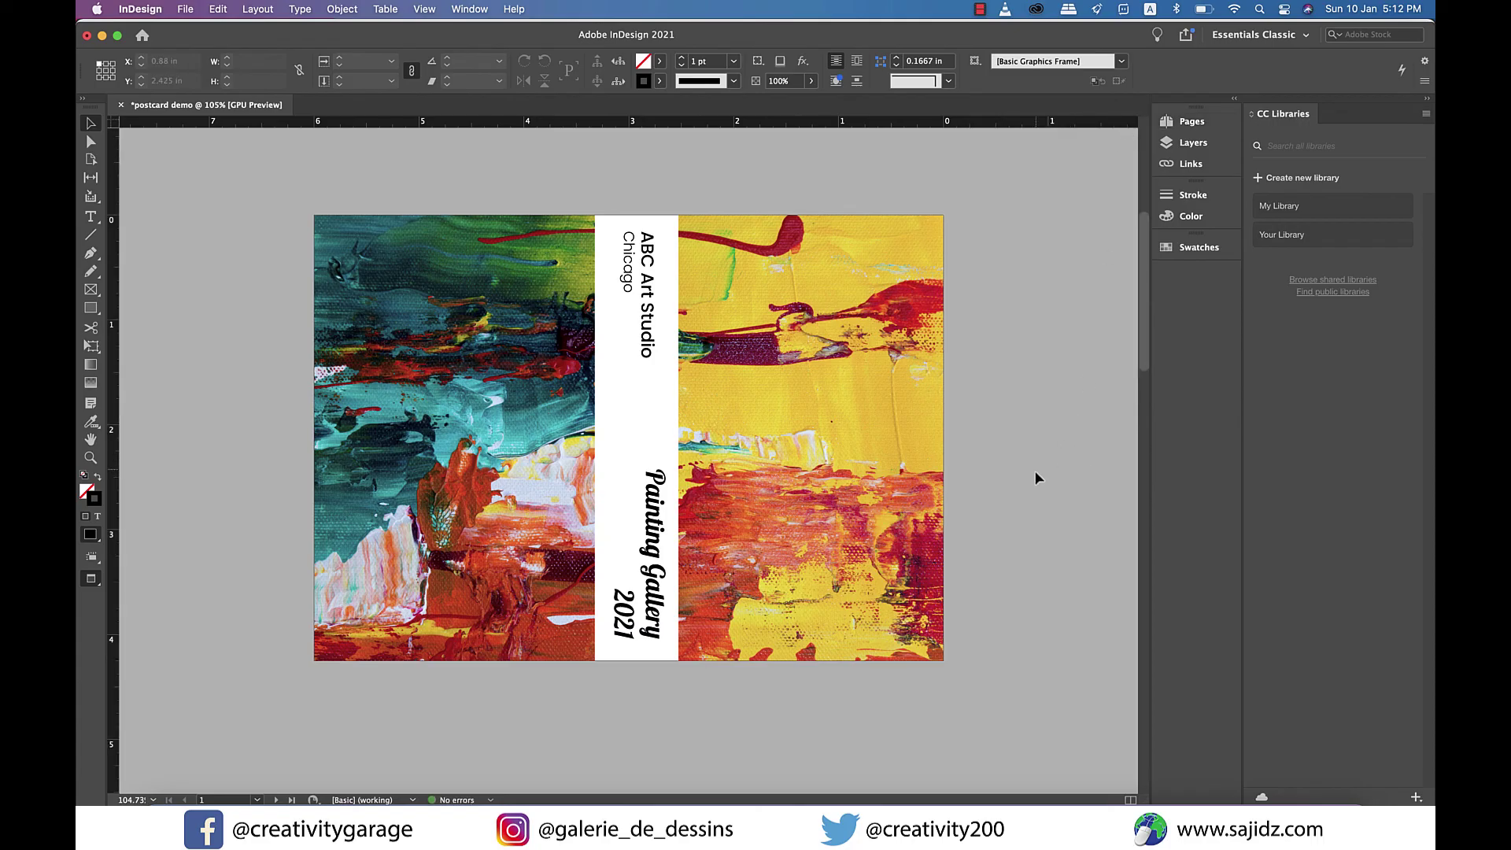
scroll(1036, 478, down, 5)
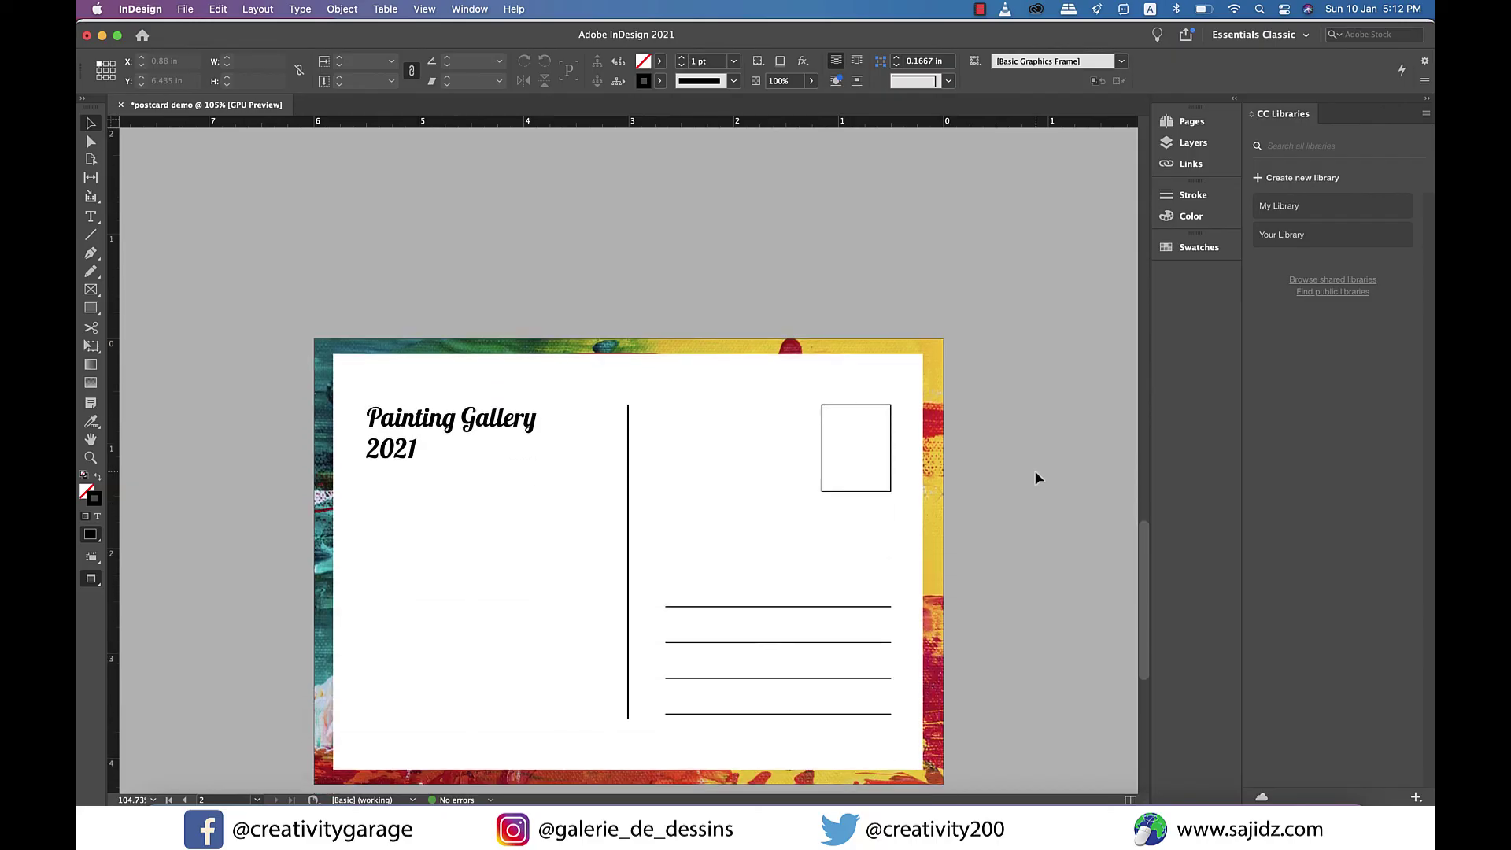
scroll(1036, 478, up, 5)
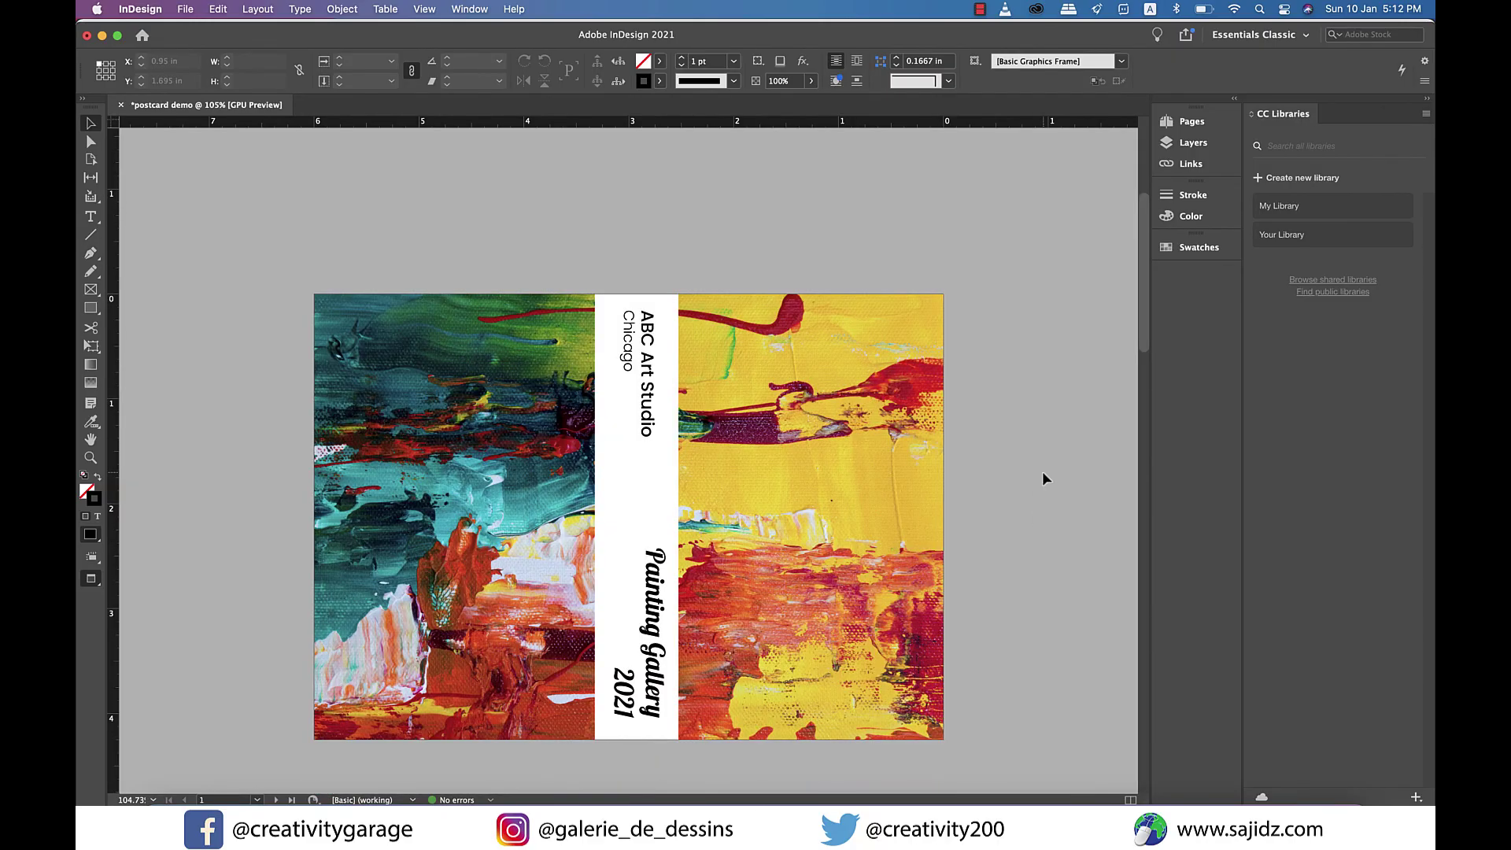